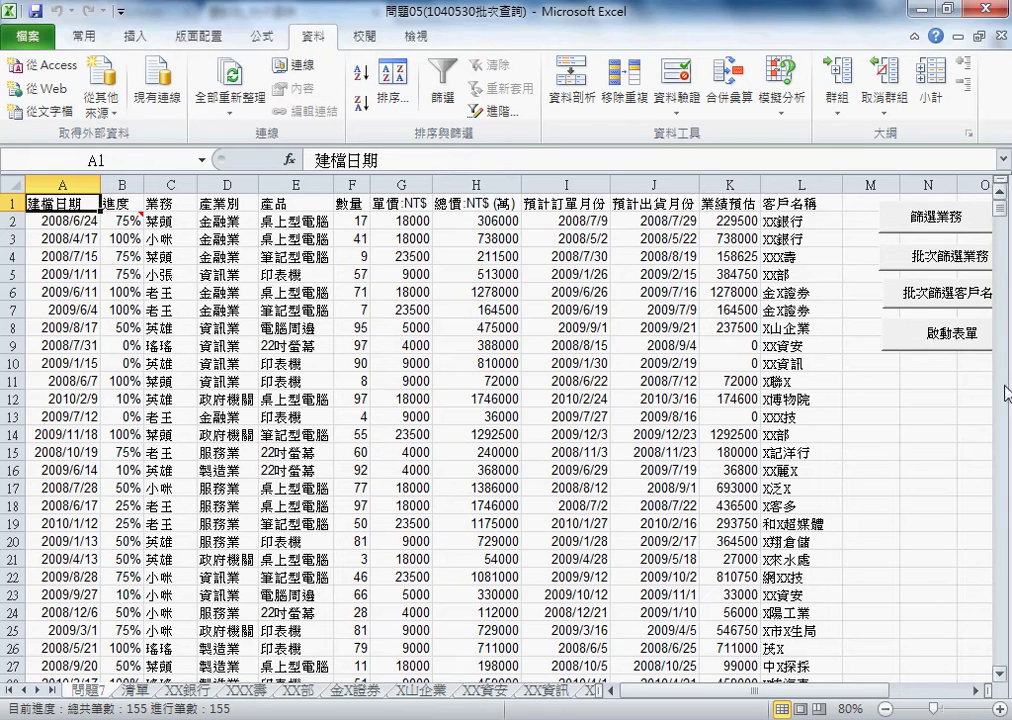
- Split the data table into one sheet per industry using 產業別 in the quick classification form
left_click(940, 345)
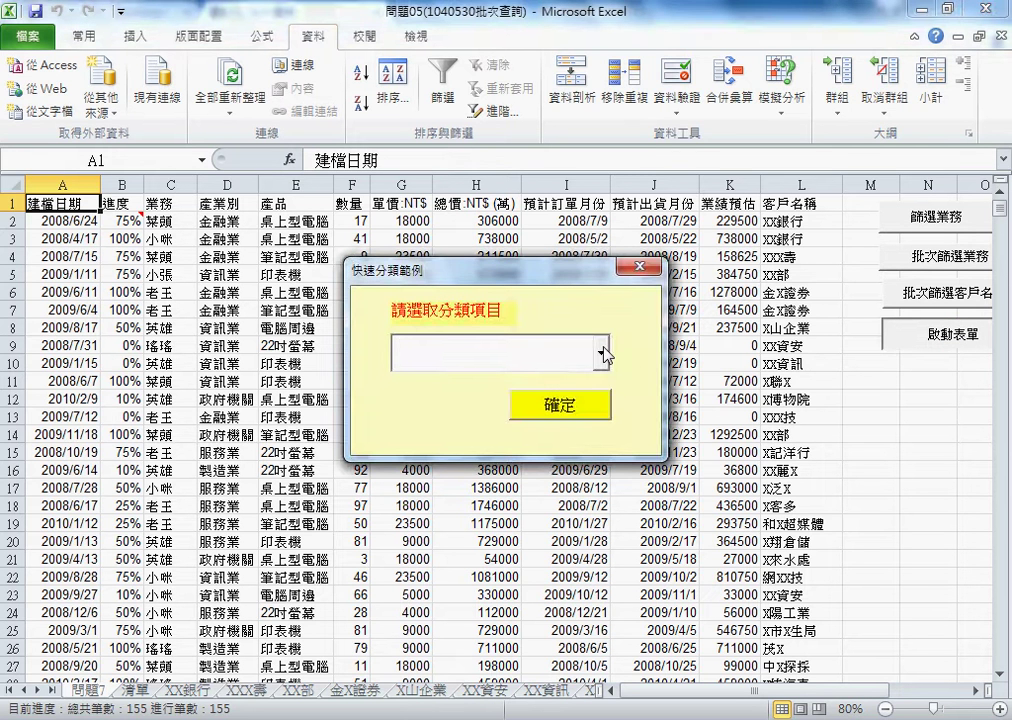
left_click(601, 355)
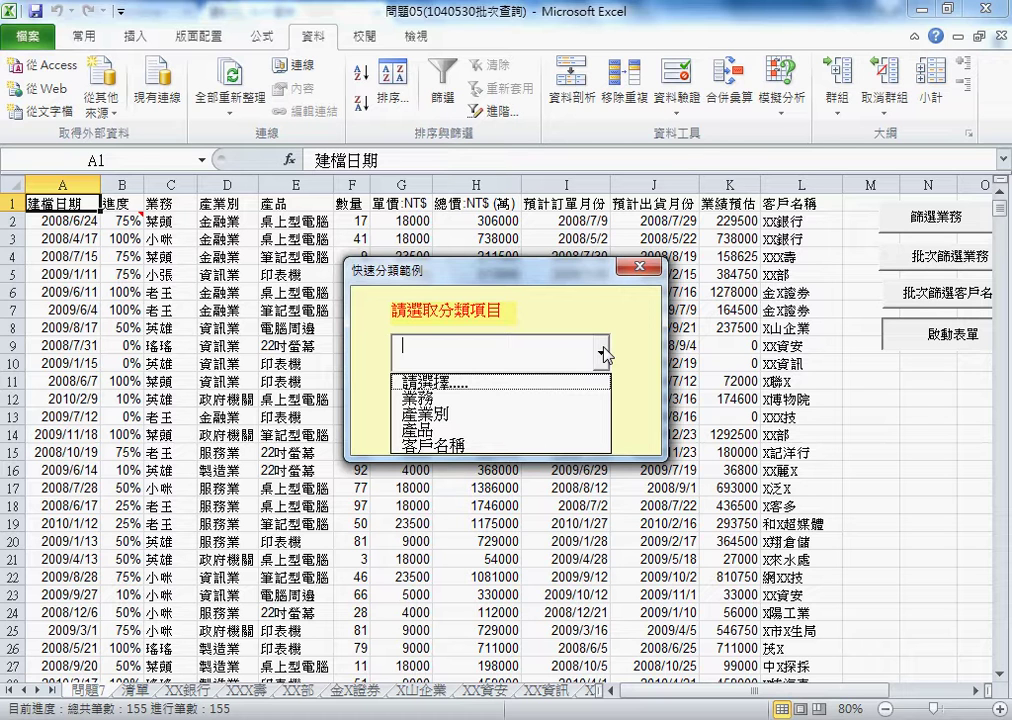
left_click(447, 414)
left_click(562, 406)
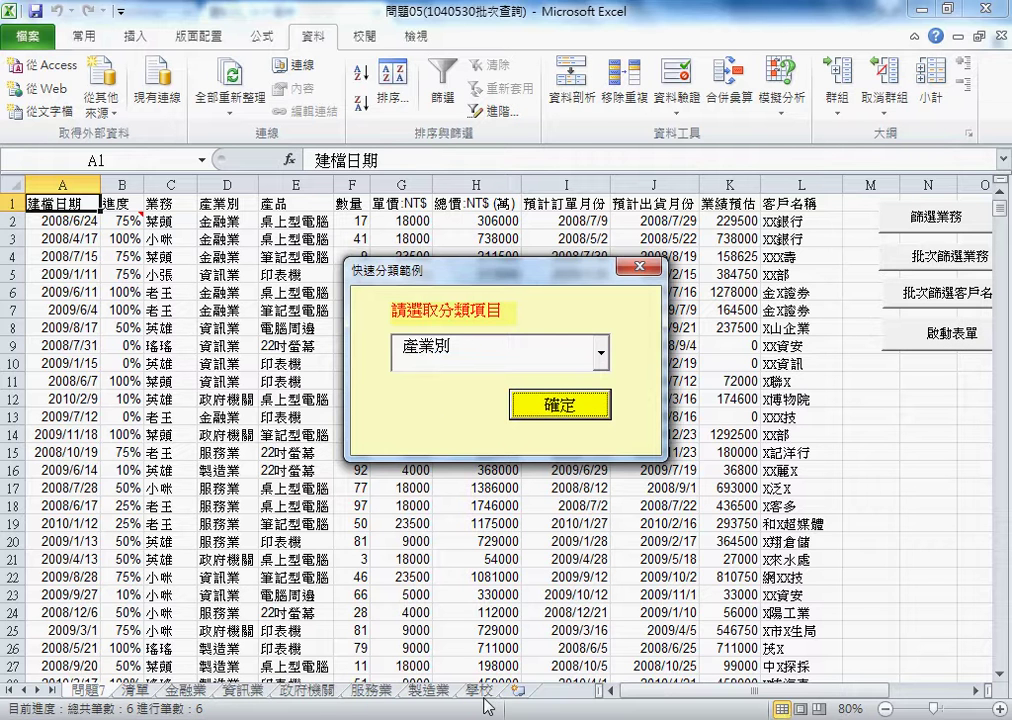
- Split the data table by 產品 into one sheet per product
left_click(603, 358)
left_click(583, 429)
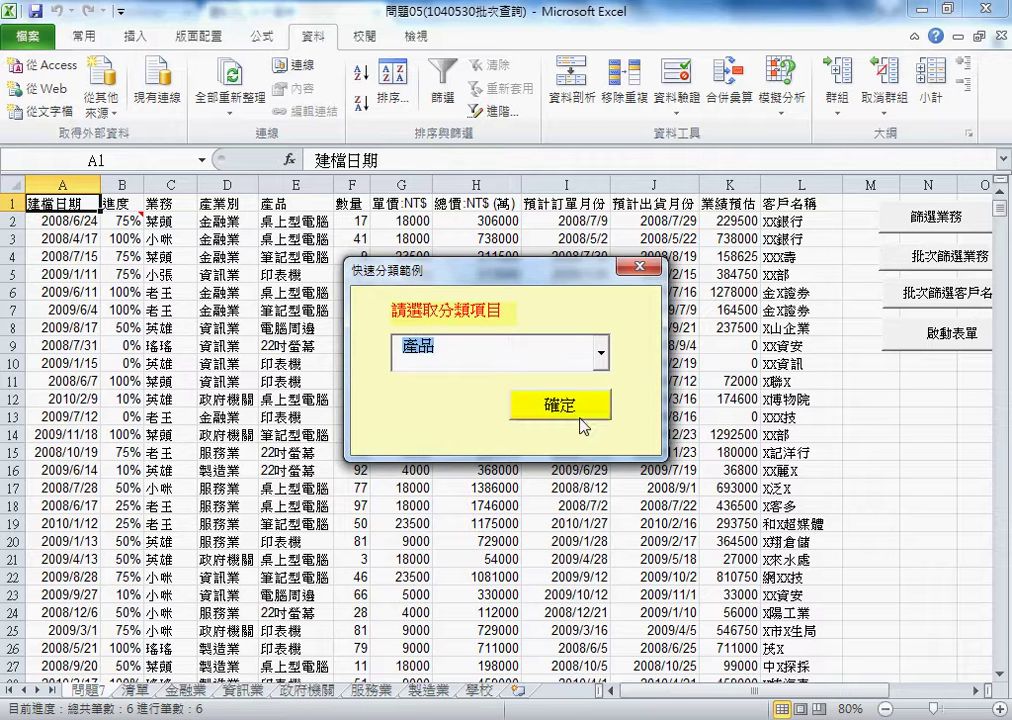
left_click(584, 418)
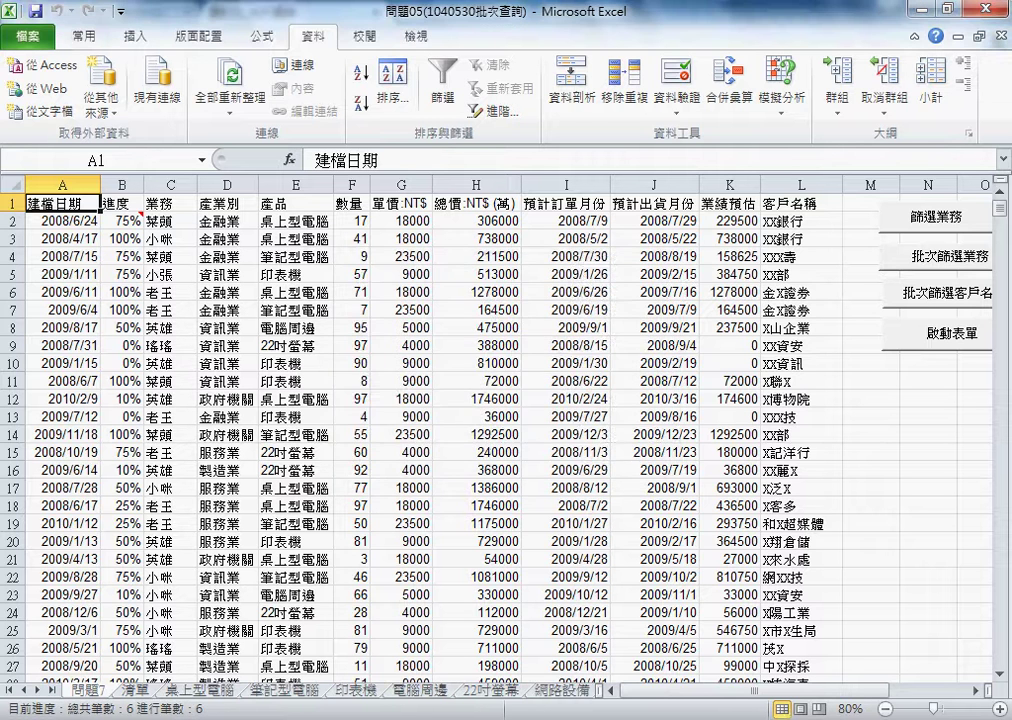
- Split the data by 客戶名稱 into one sheet per customer, then close the form
left_click(945, 334)
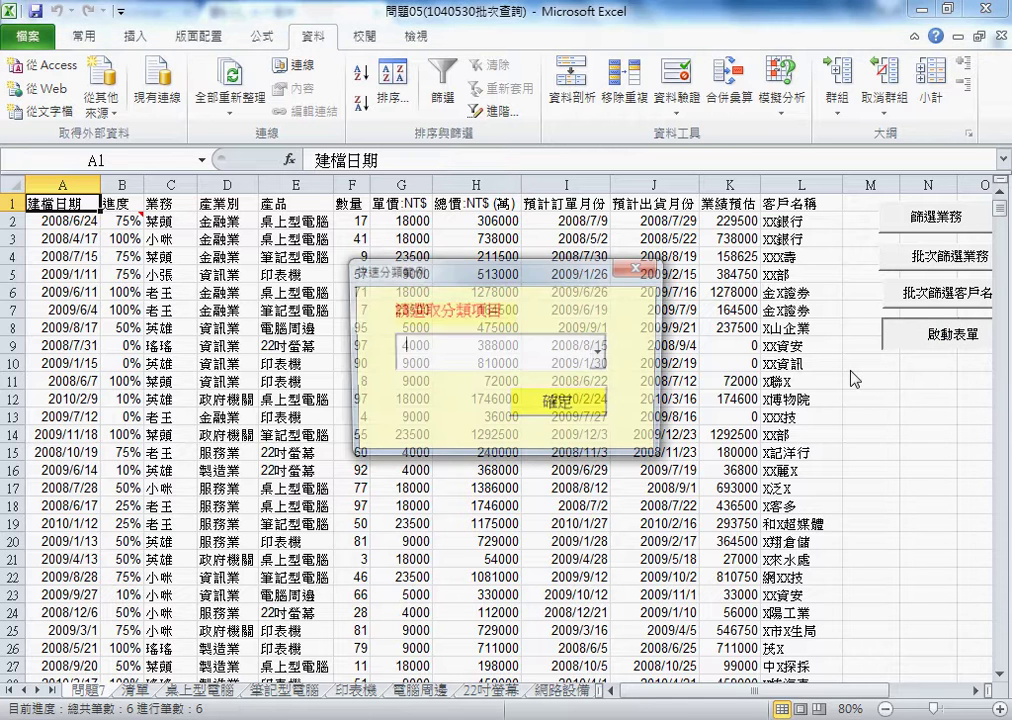
left_click(599, 362)
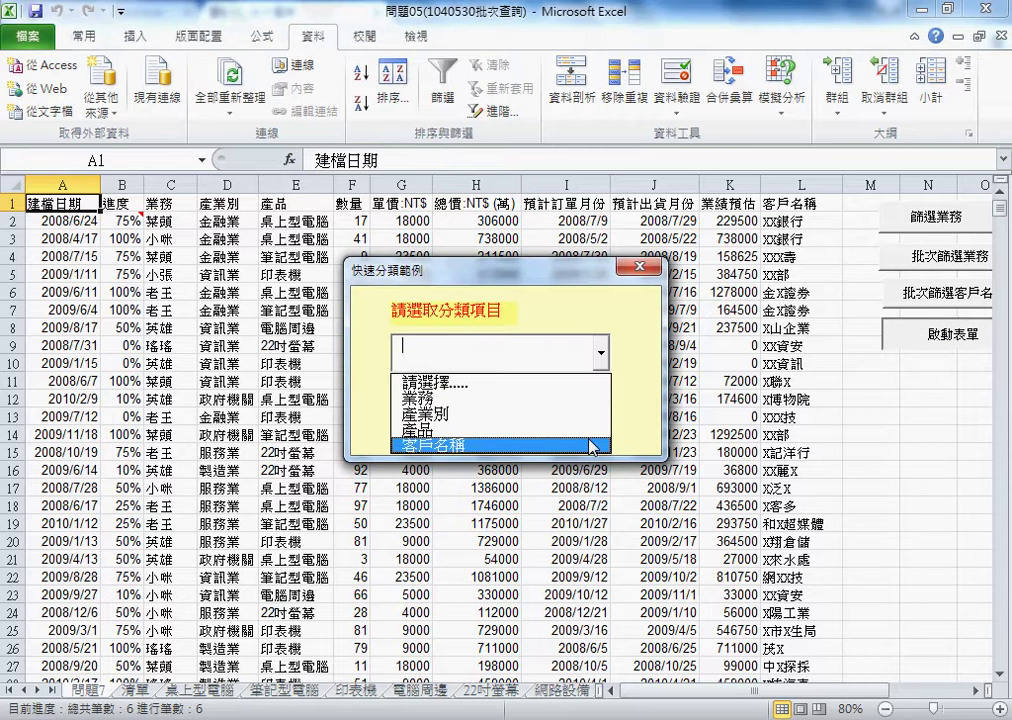
left_click(592, 443)
left_click(585, 402)
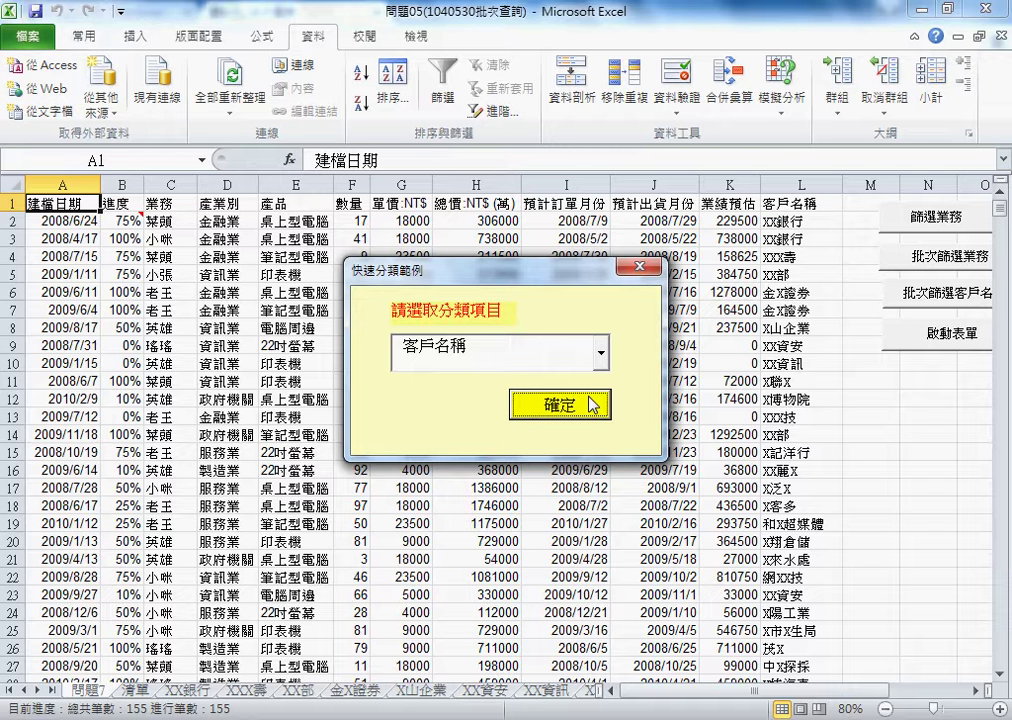
left_click(634, 266)
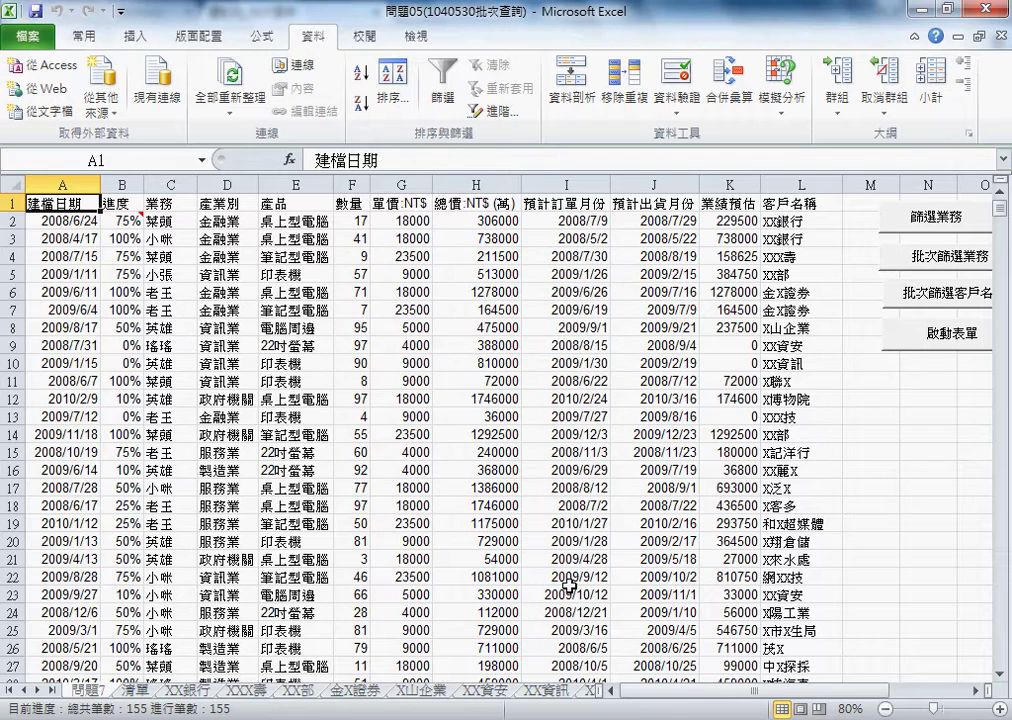
- Review the 清單 sheet, marking its header row and sheet tab in red ink
left_click(190, 690)
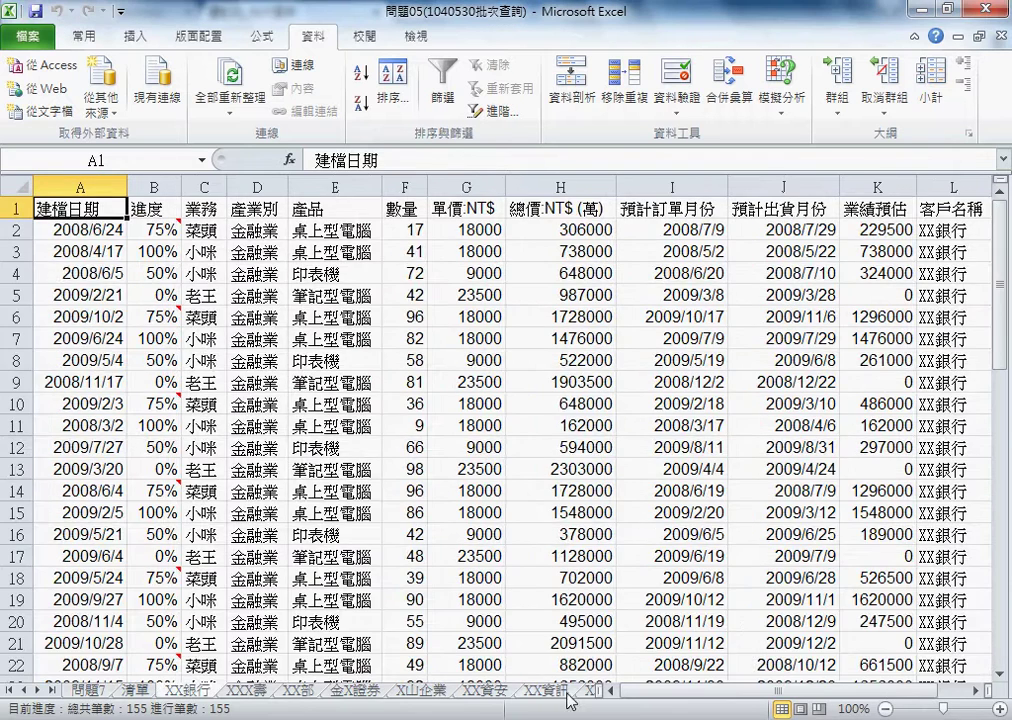
left_click(135, 690)
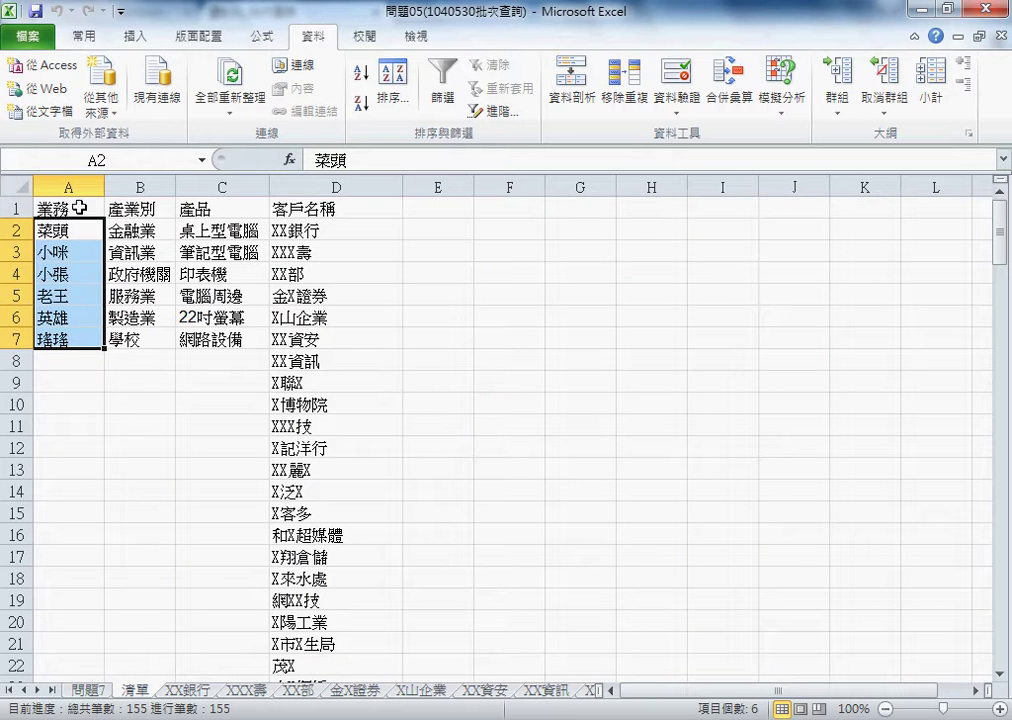
left_click_drag(78, 207, 309, 209)
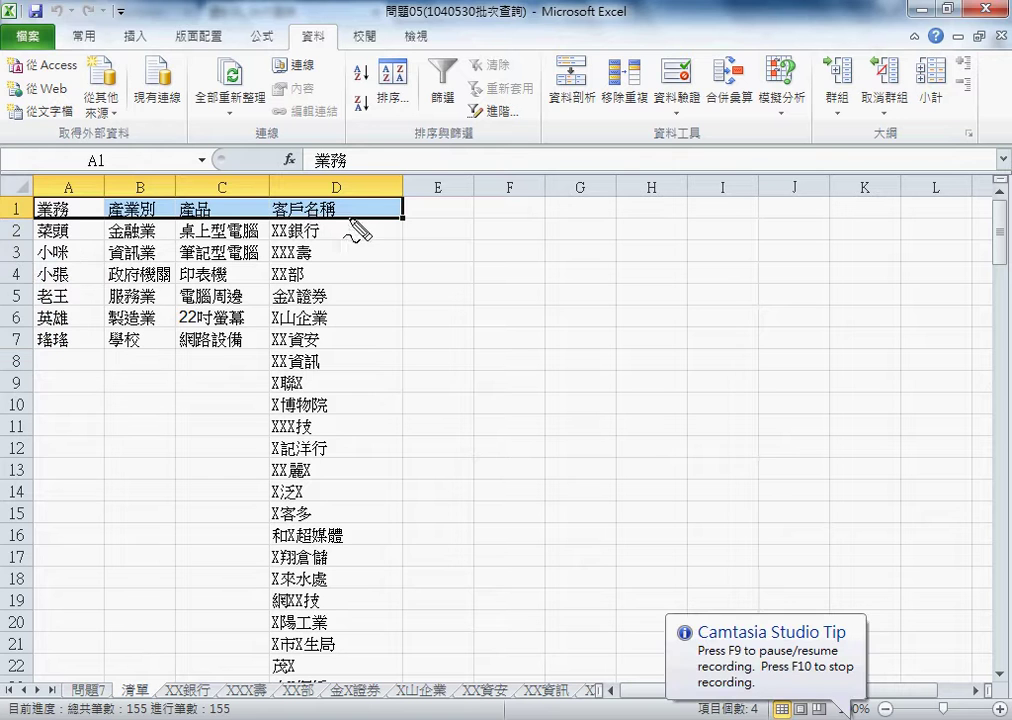
mouse_move(340, 219)
left_mouse_down()
mouse_move(36, 217)
mouse_move(255, 225)
left_mouse_up()
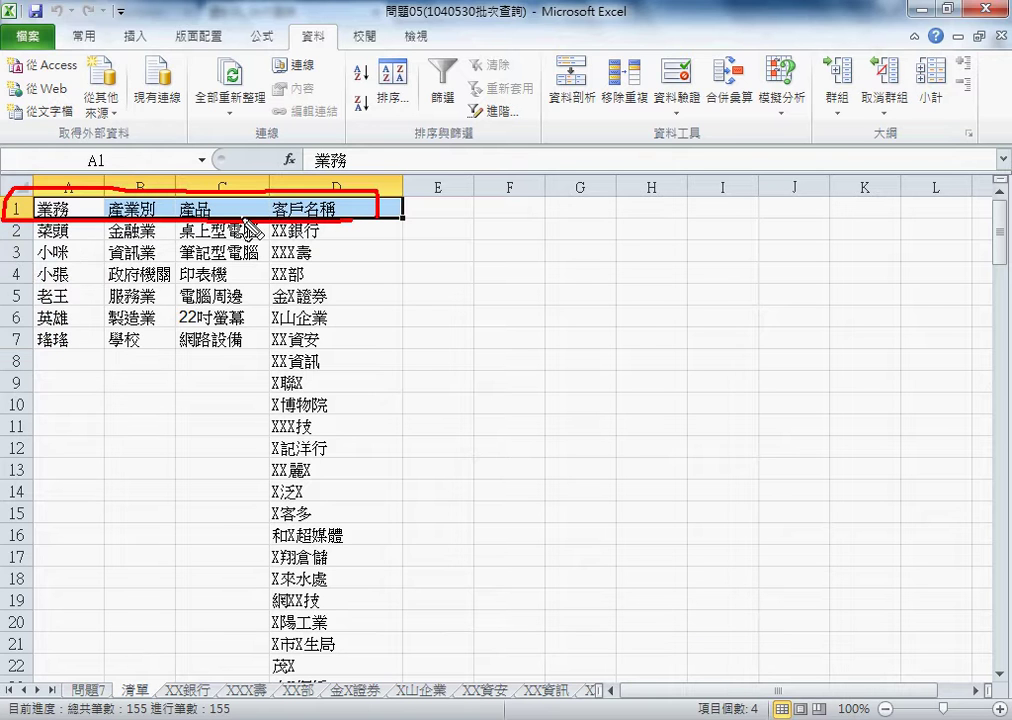
left_click_drag(140, 704, 162, 700)
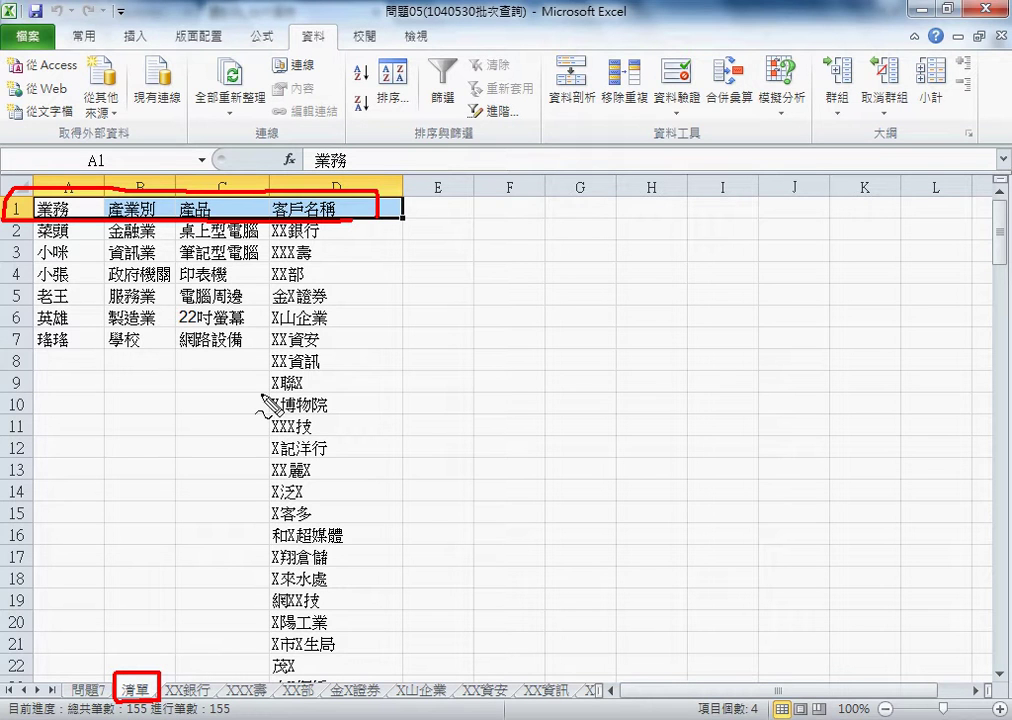
- From 問題7, run 批次篩選業務 and browse the new 小咪, 小張, 老王, 英雄 and 瑤瑤 sheets
left_click(88, 689)
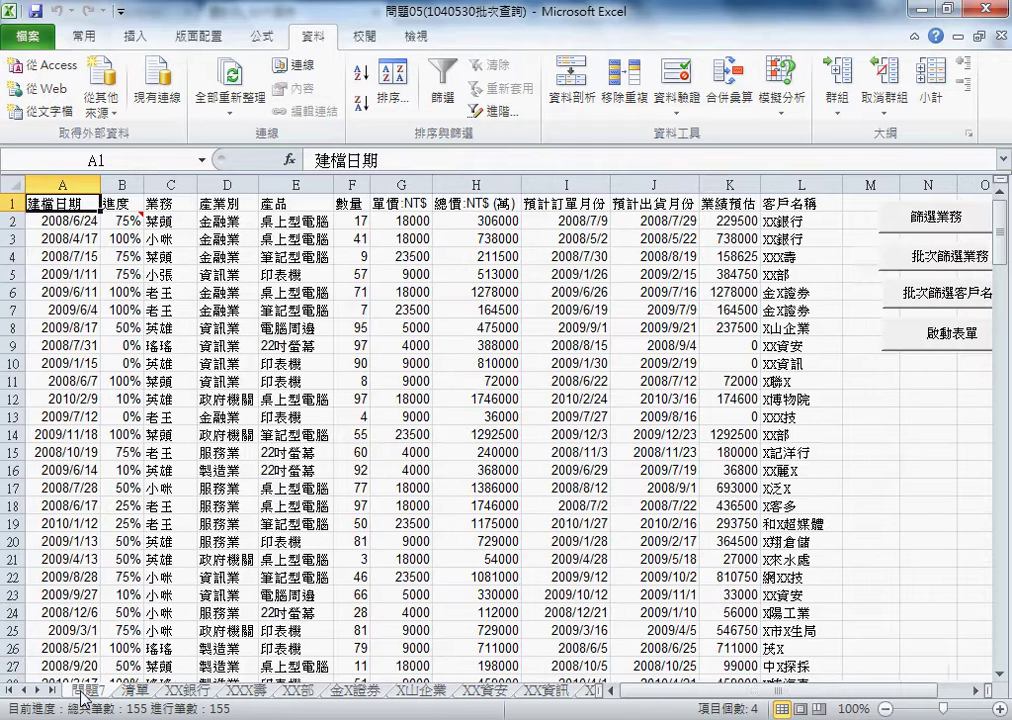
left_click(935, 258)
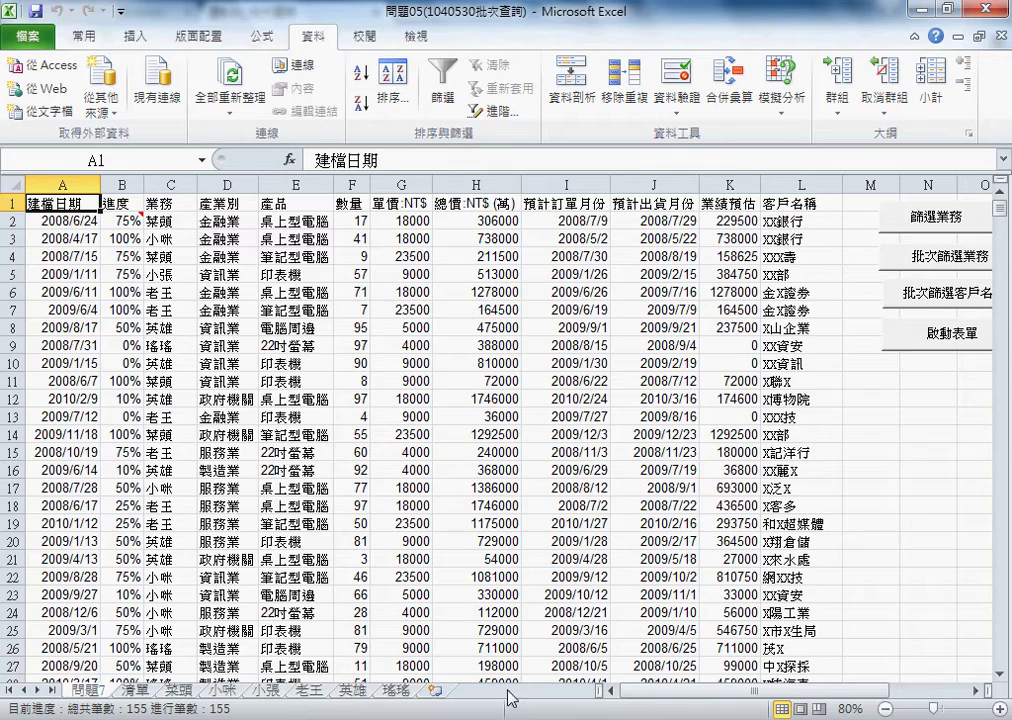
left_click(222, 690)
left_click(280, 692)
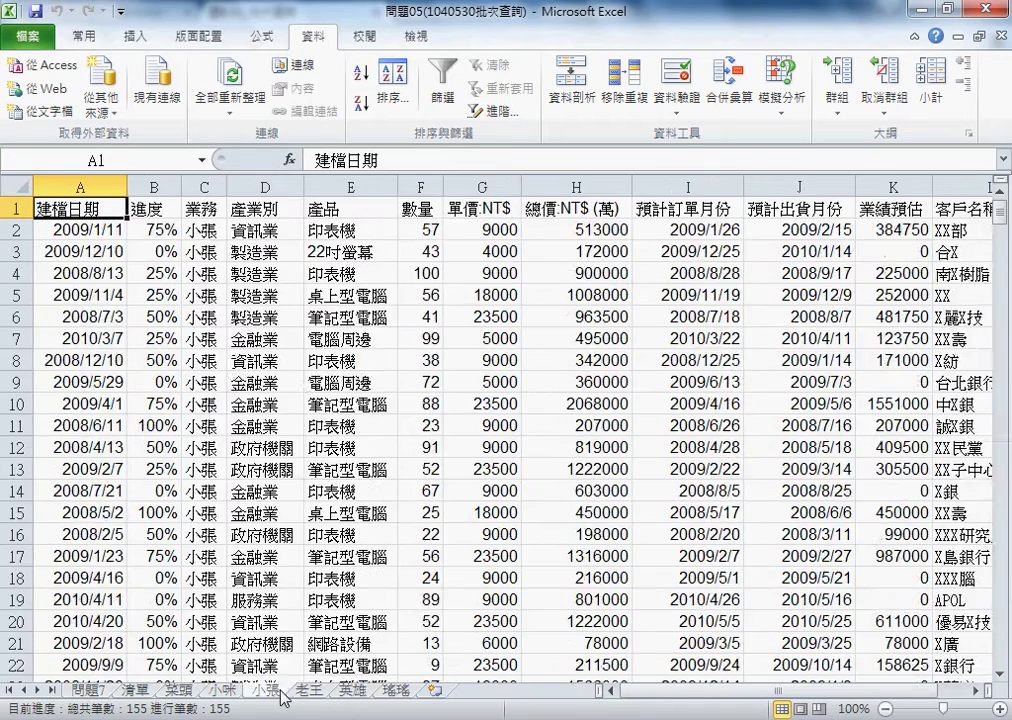
left_click(310, 690)
left_click(352, 690)
left_click(394, 690)
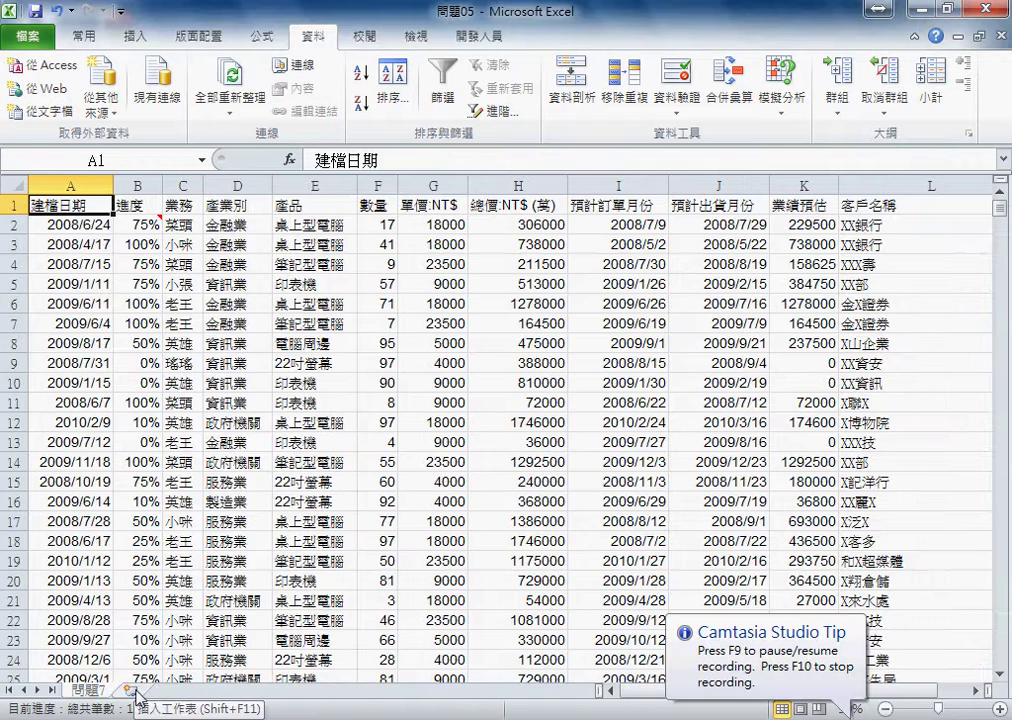
- Insert a blank worksheet named 清單, then go back to the 問題7 sheet
left_click(128, 690)
double_click(165, 690)
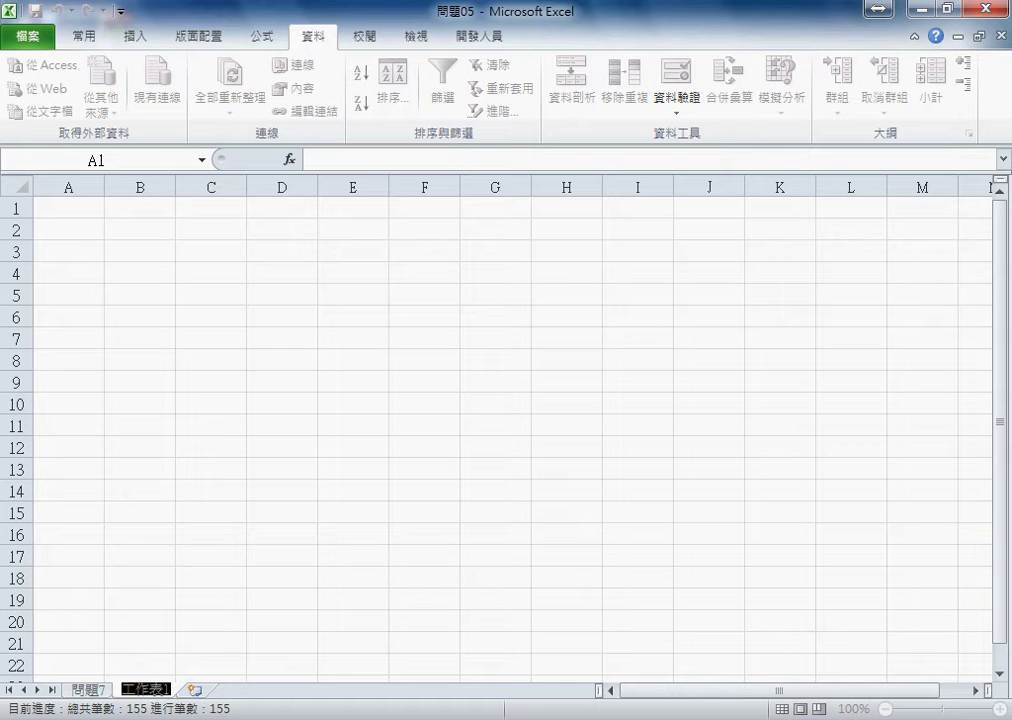
type("ㄑㄧ")
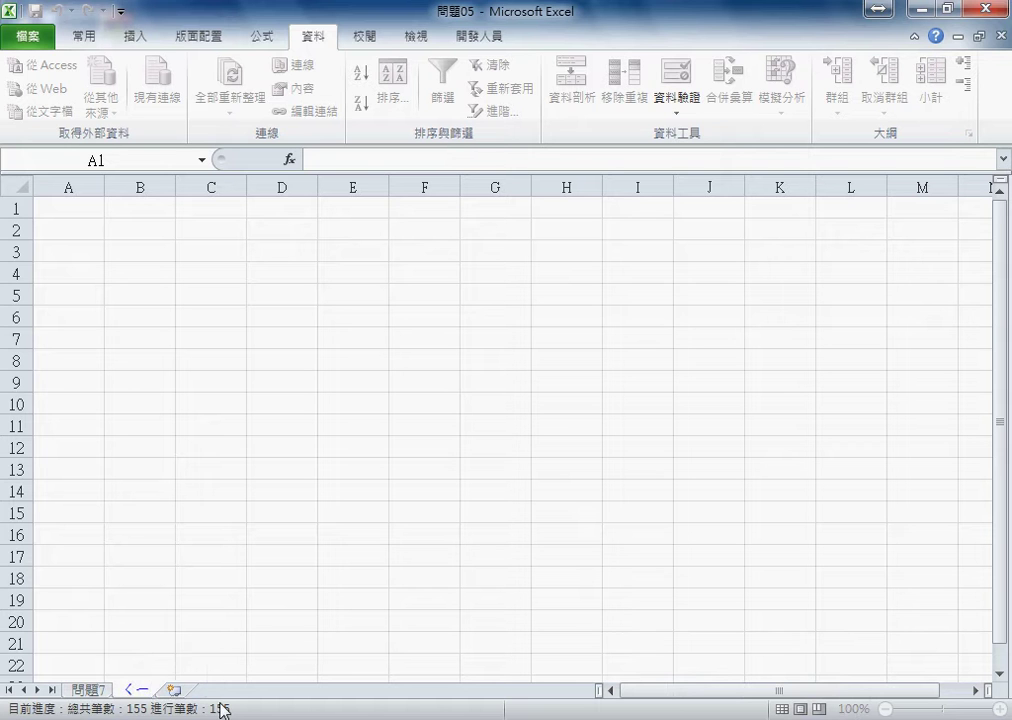
type("ㄥ")
key("space")
type("ㄉㄢ")
key("space")
key("Return")
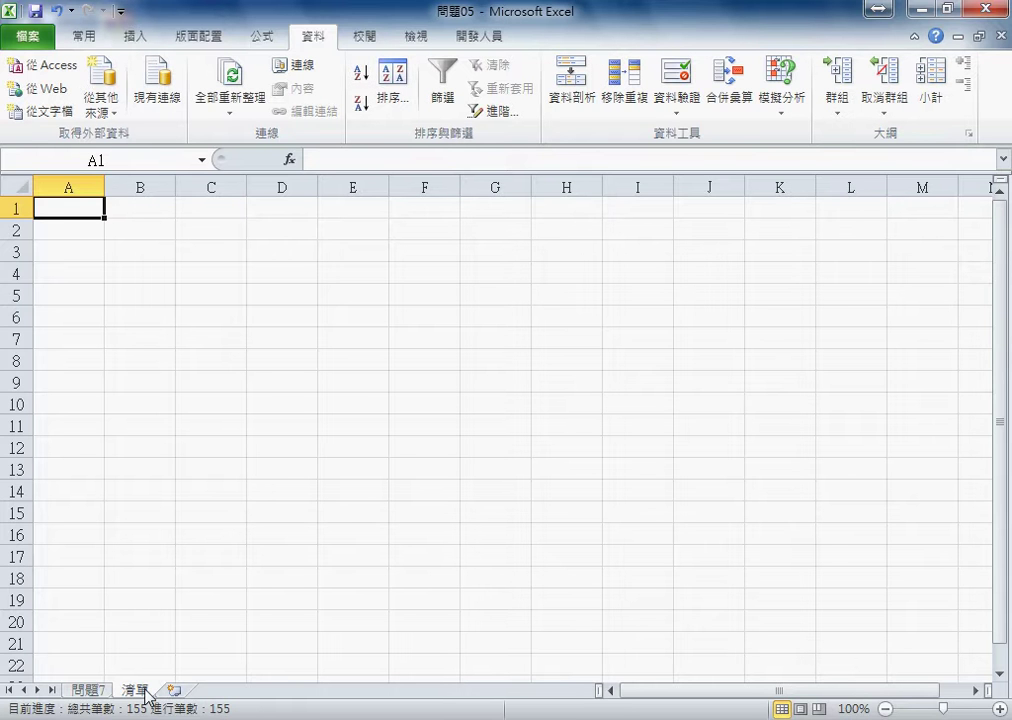
left_click(88, 690)
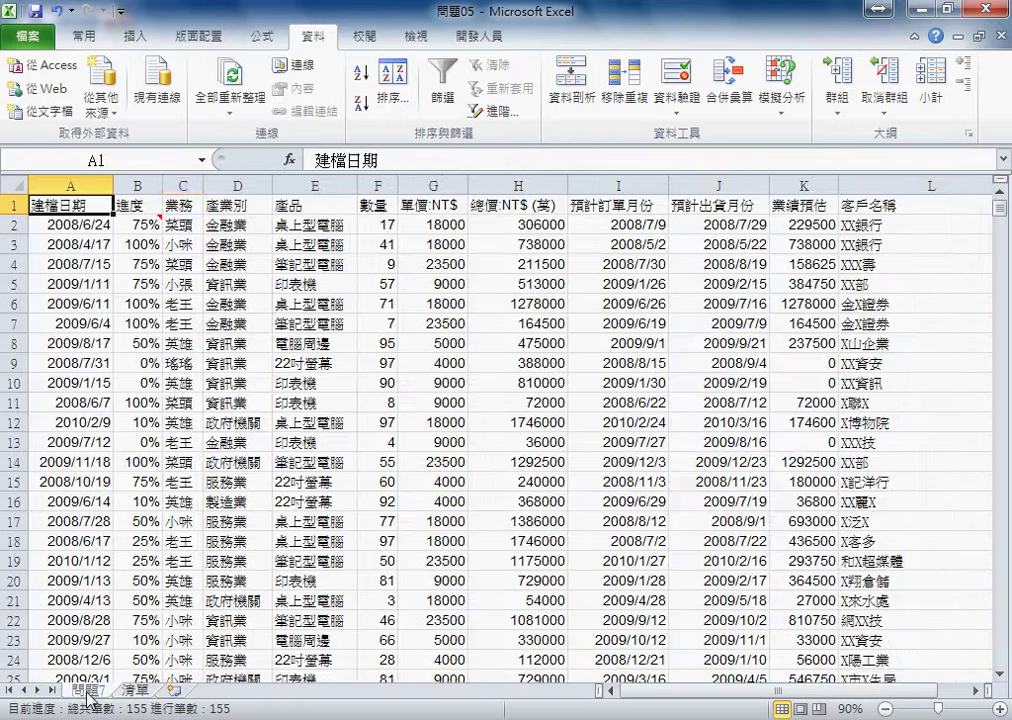
- Copy the 業務 column C from 問題7 into column A of the 清單 sheet
left_click(186, 180)
right_click(175, 212)
left_click(230, 303)
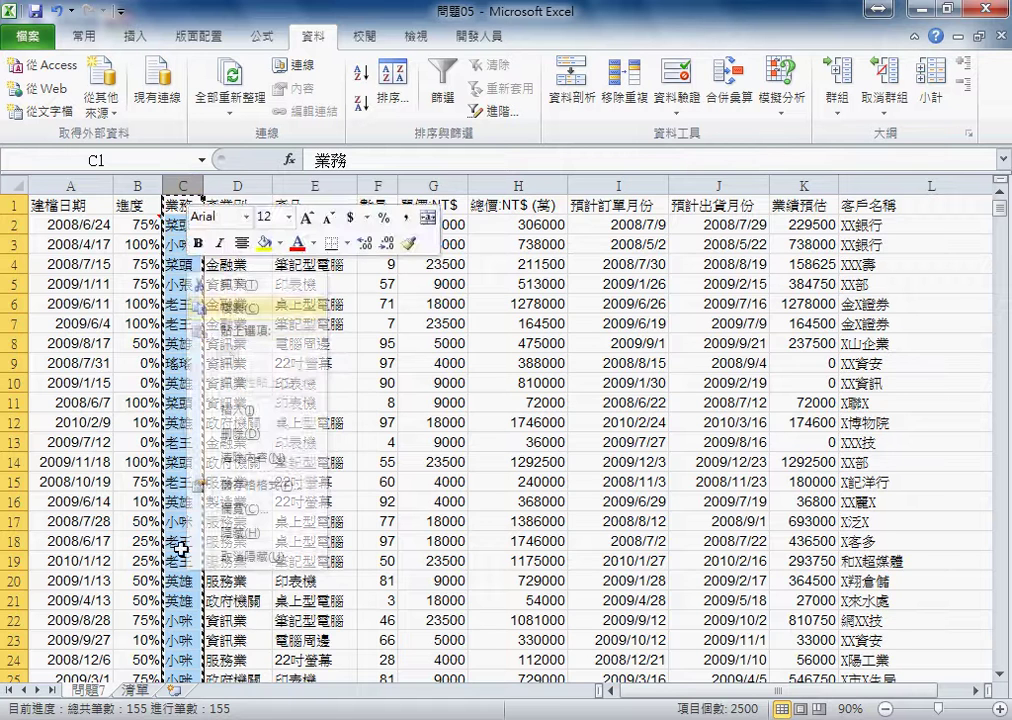
left_click(135, 690)
right_click(79, 214)
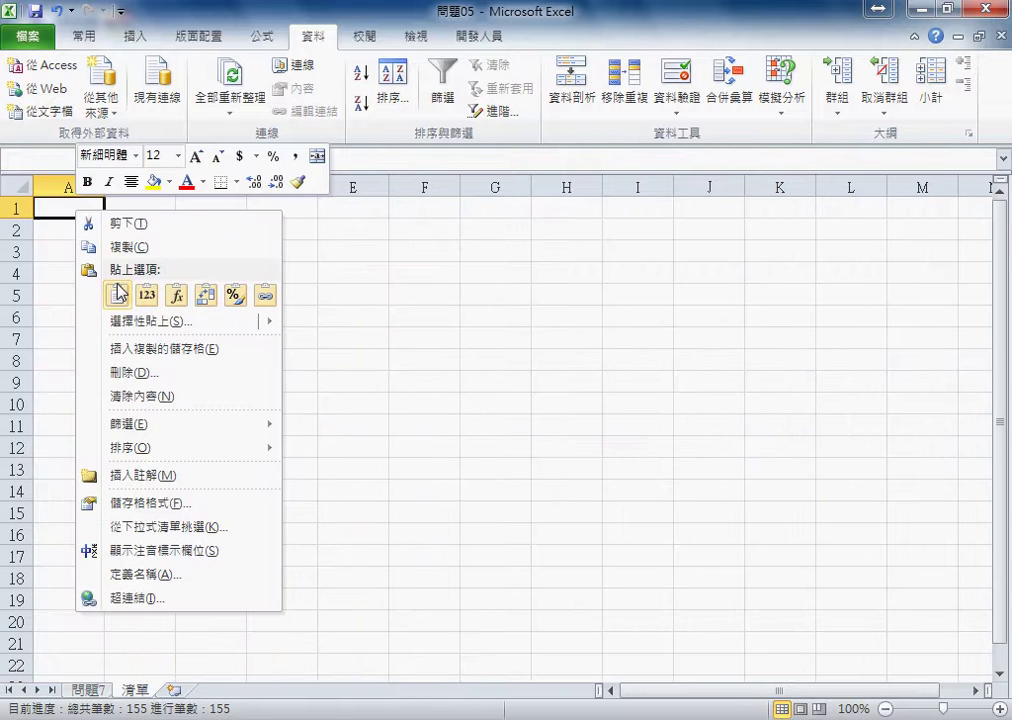
left_click(118, 293)
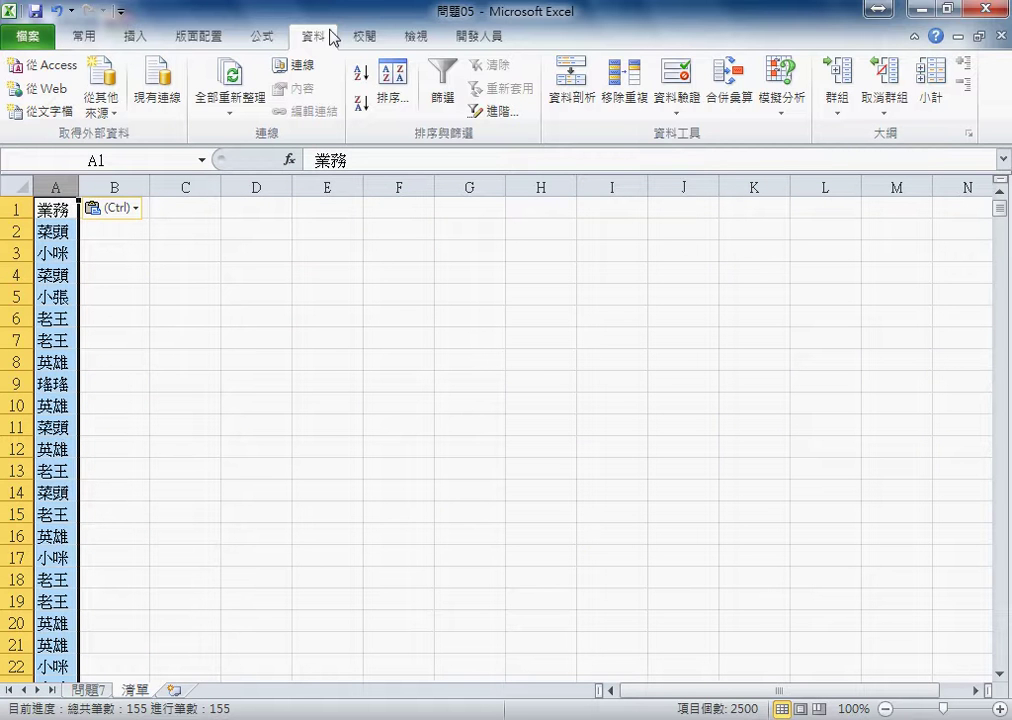
- Remove duplicate salesperson names from column A, treating row 1 as a header
left_click(628, 95)
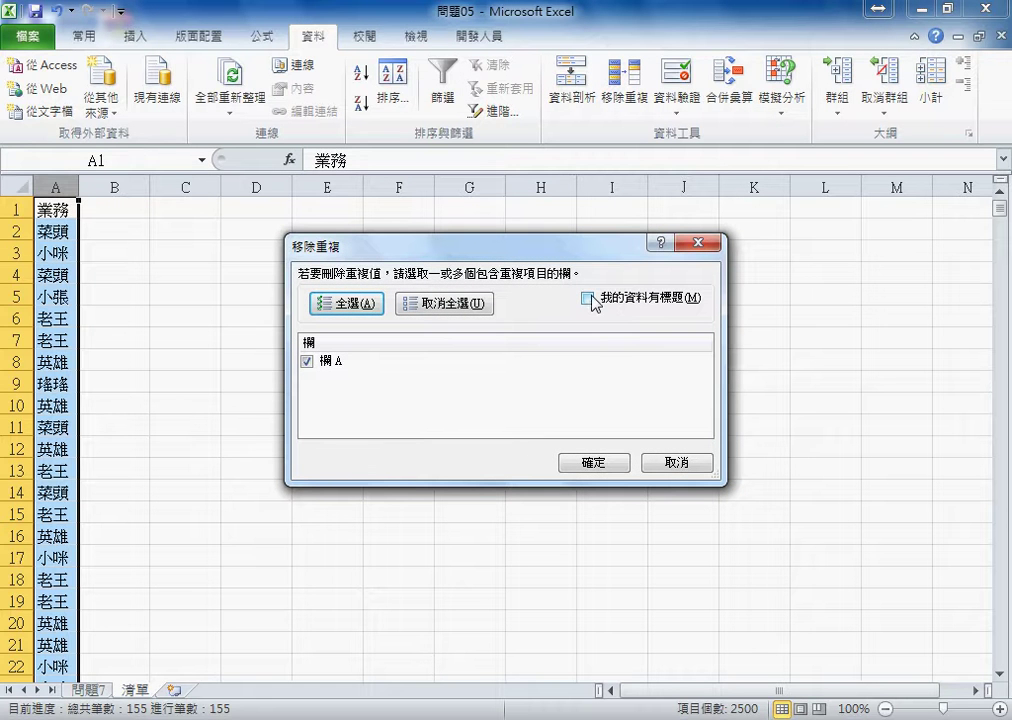
left_click(588, 298)
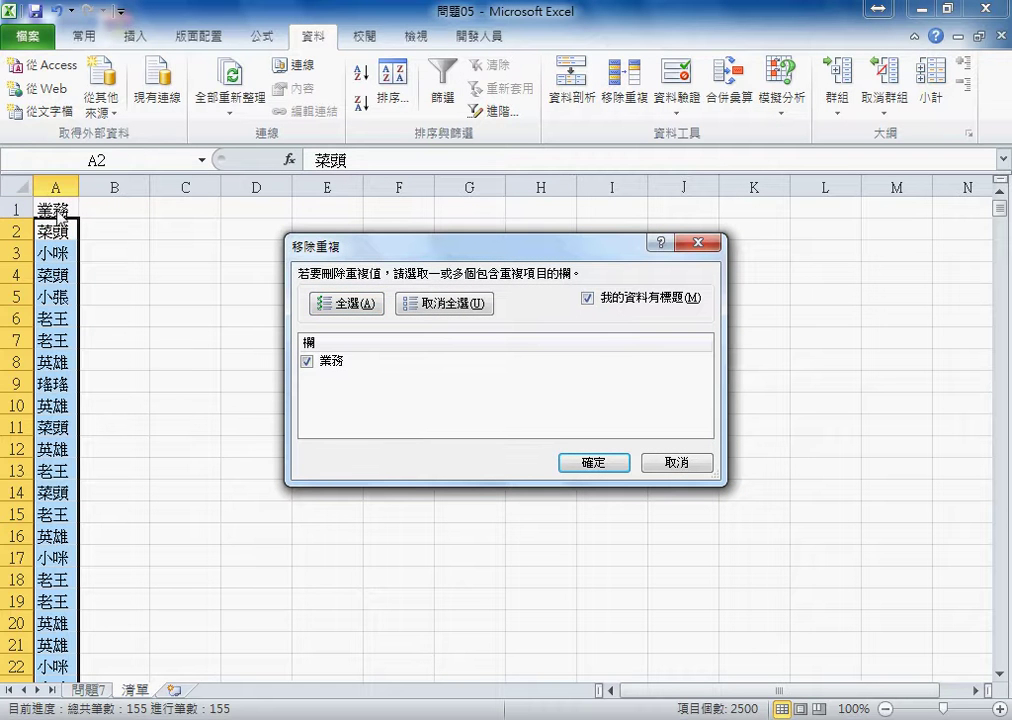
left_click(596, 460)
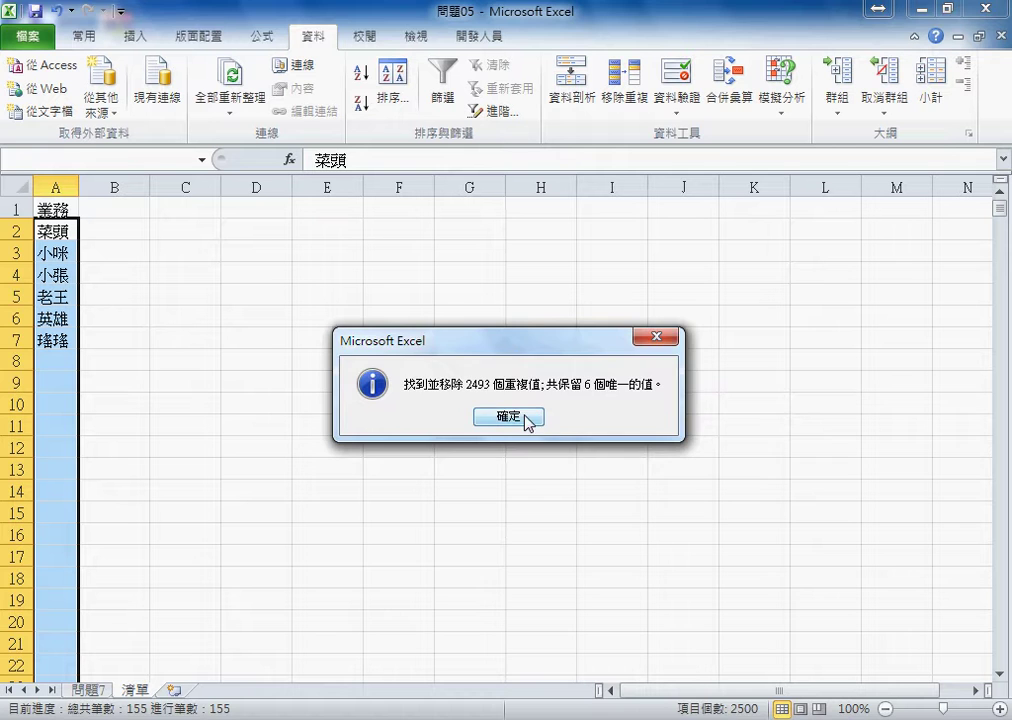
left_click(528, 418)
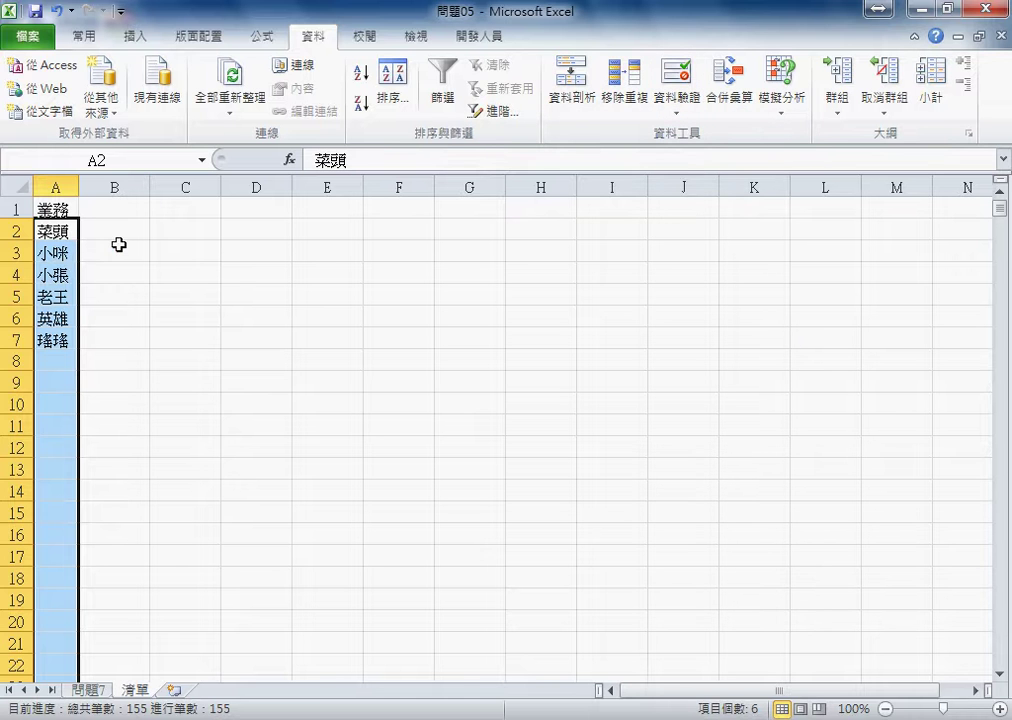
left_click(31, 40)
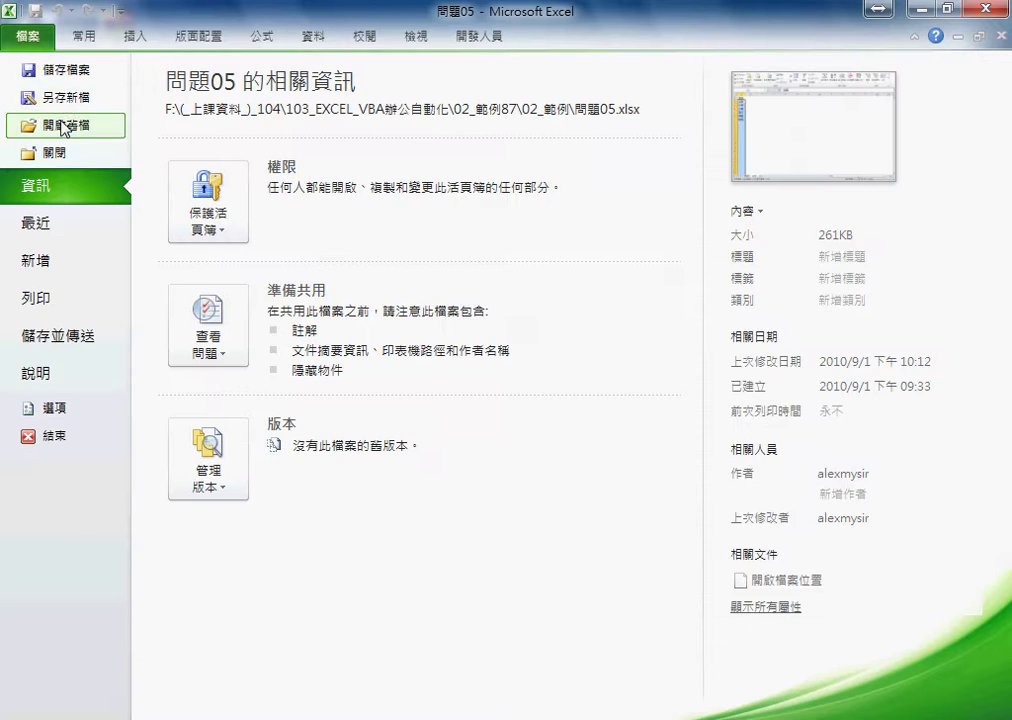
left_click(45, 95)
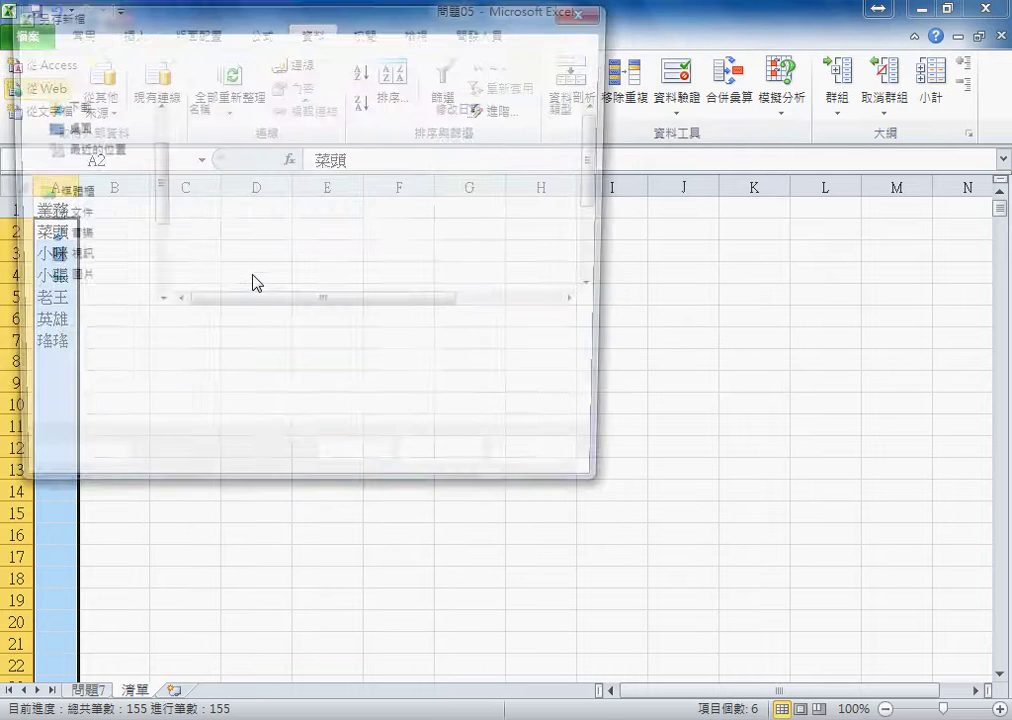
left_click(262, 362)
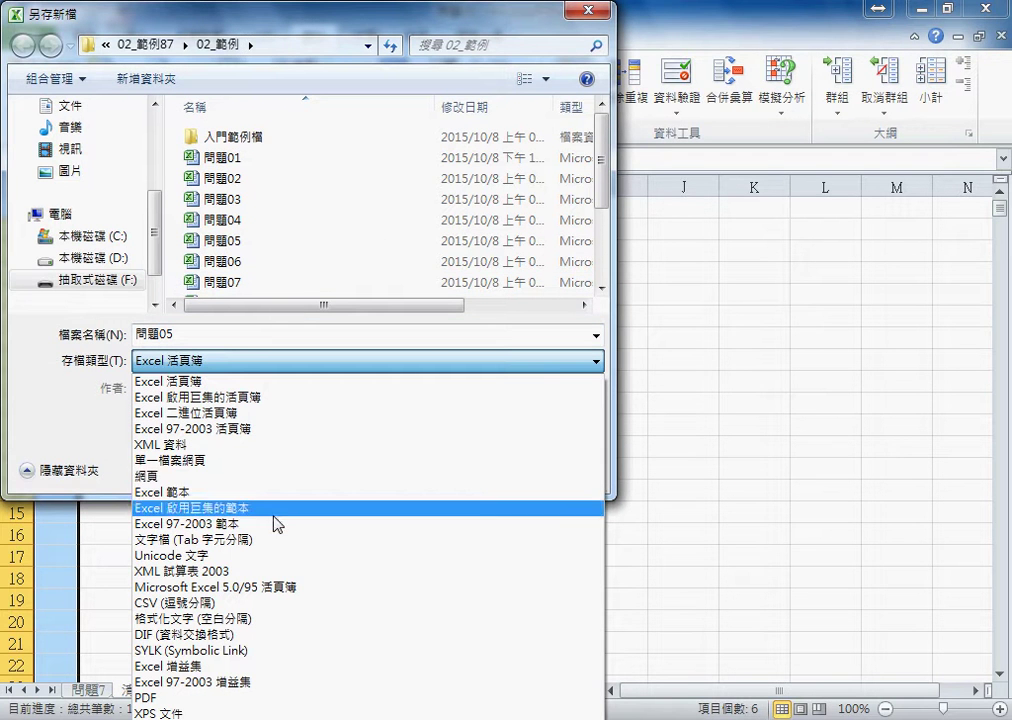
left_click(275, 524)
left_click(269, 360)
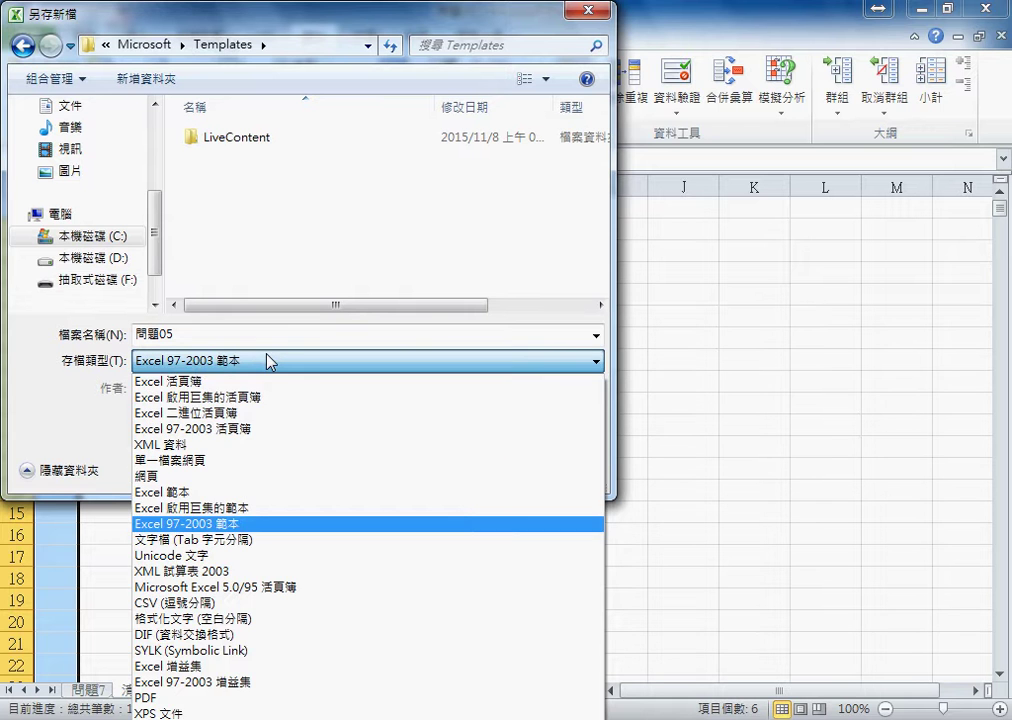
left_click(264, 428)
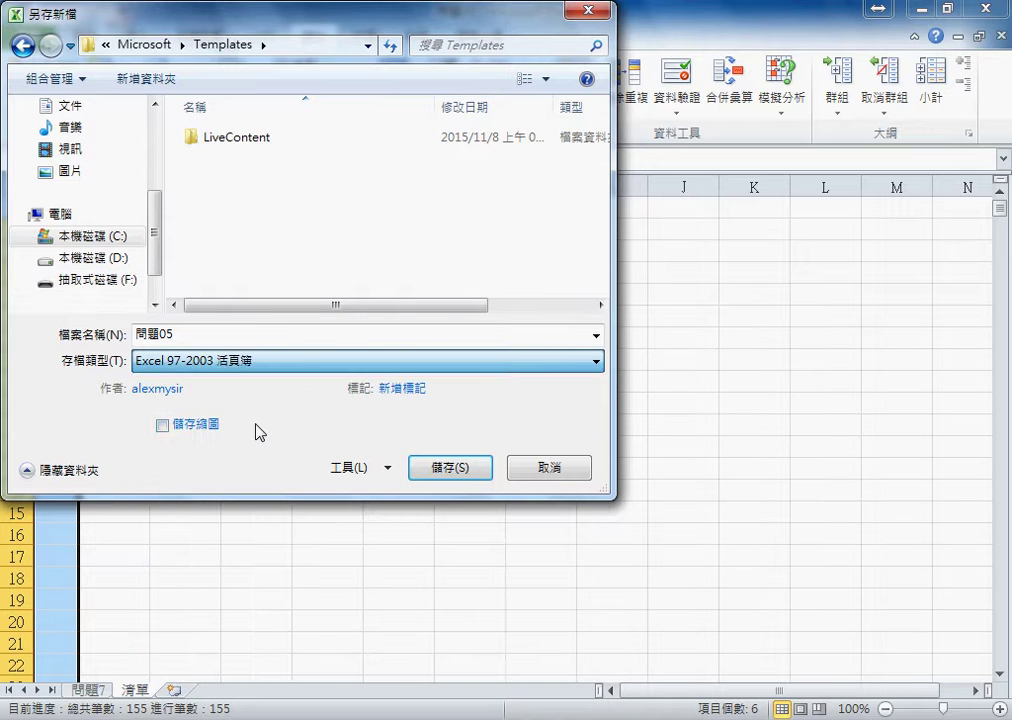
left_click(240, 368)
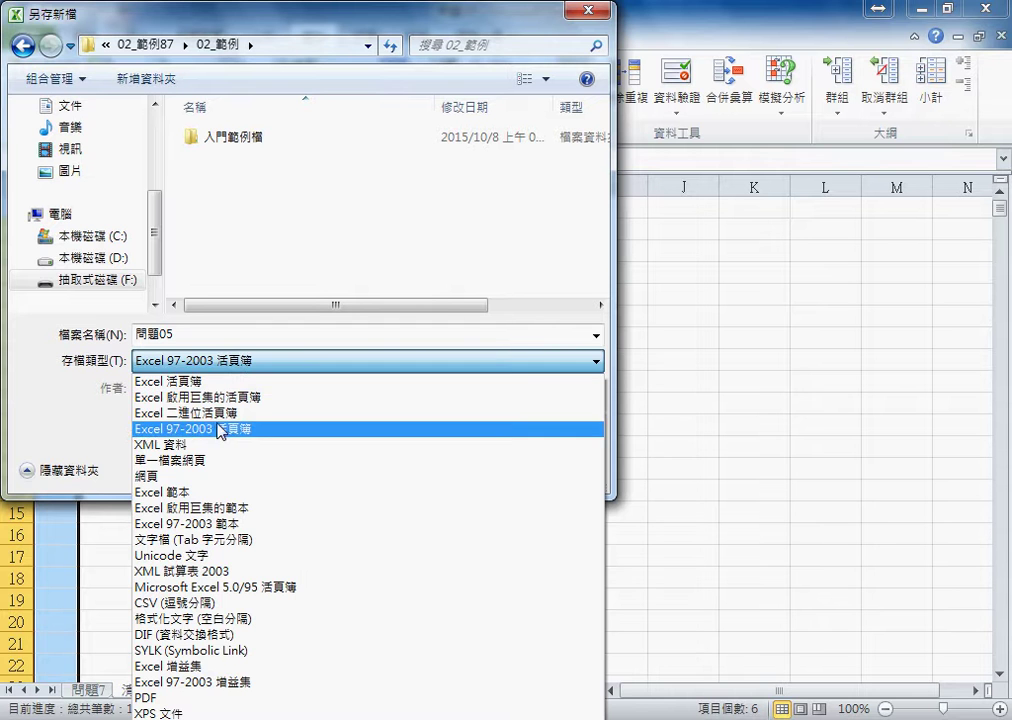
left_click(38, 418)
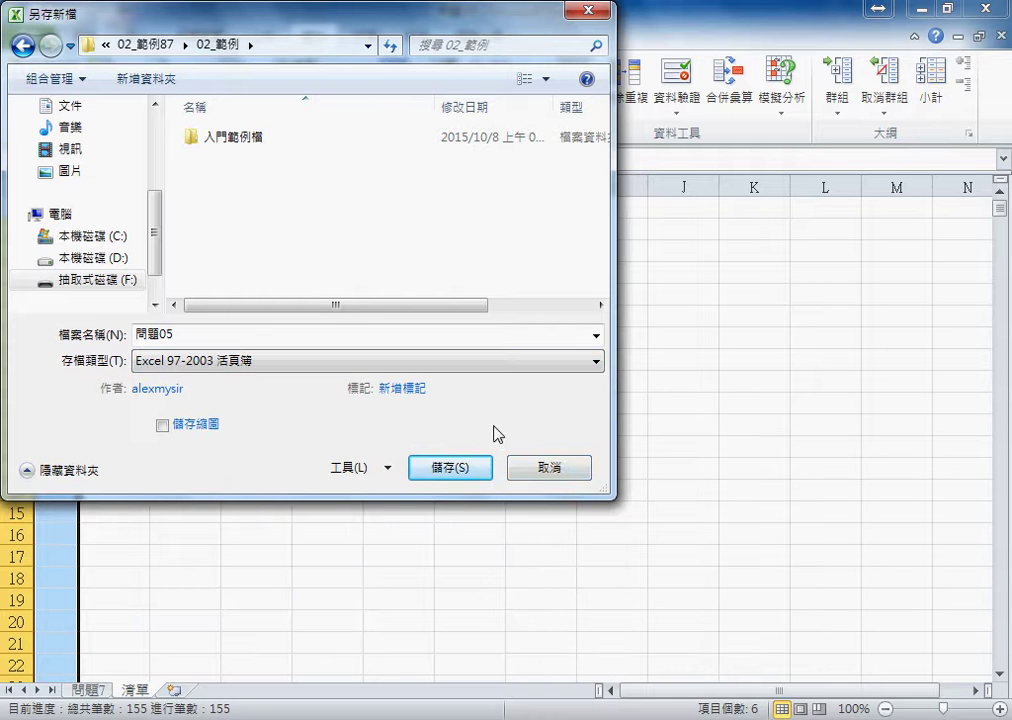
left_click(553, 478)
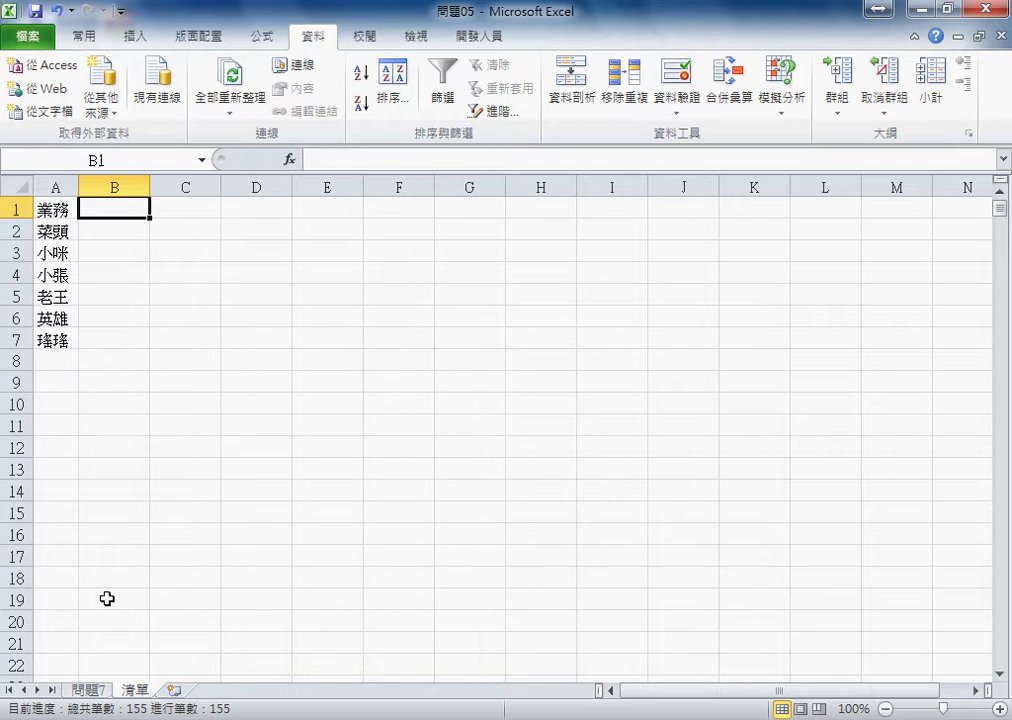
- Copy the 產業別 column from 問題7 into column B of the 清單 sheet
left_click(90, 690)
mouse_move(242, 186)
left_mouse_down()
mouse_move(296, 183)
mouse_move(242, 185)
left_mouse_up()
key("ctrl+c")
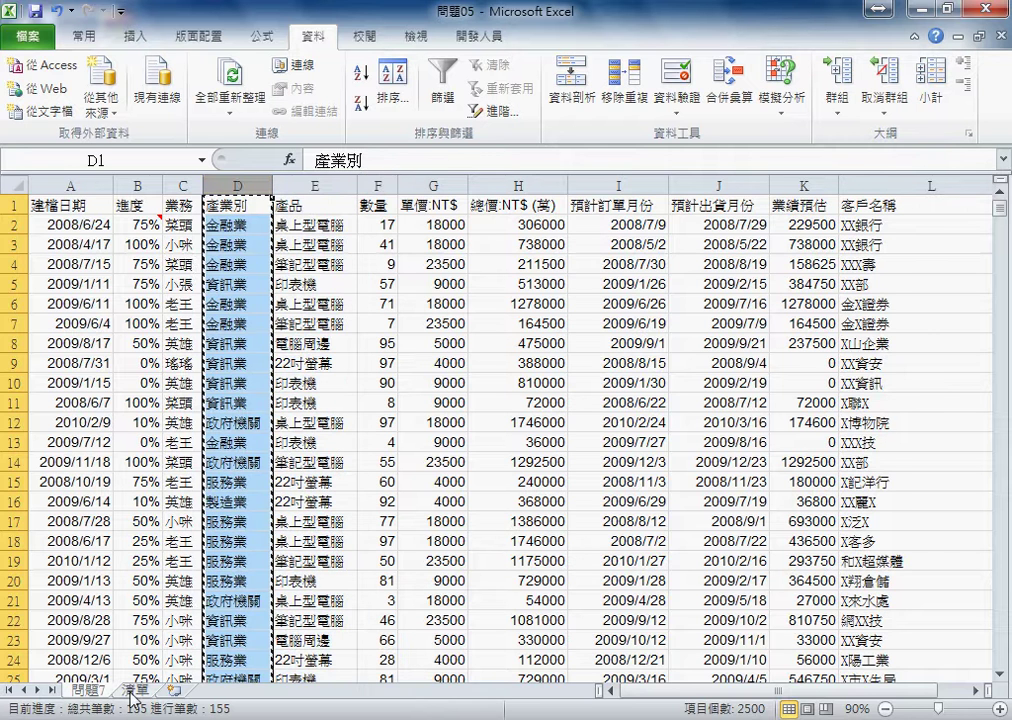
left_click(131, 690)
key("ctrl+v")
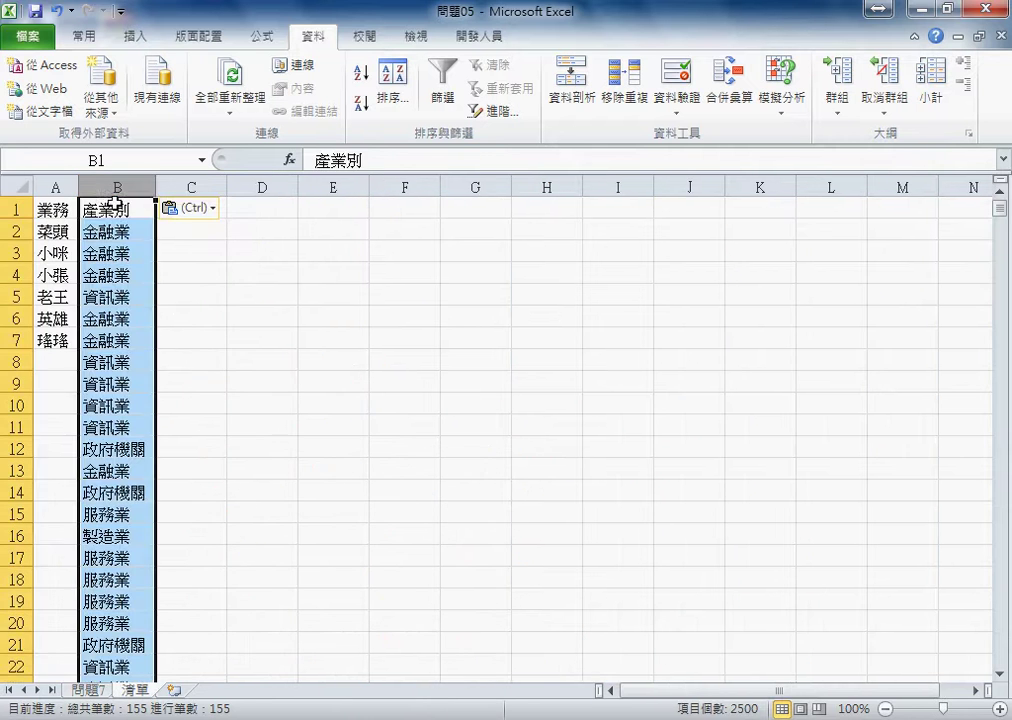
- Remove duplicate industries from the current selection only, with headers, leaving six unique entries
left_click(624, 90)
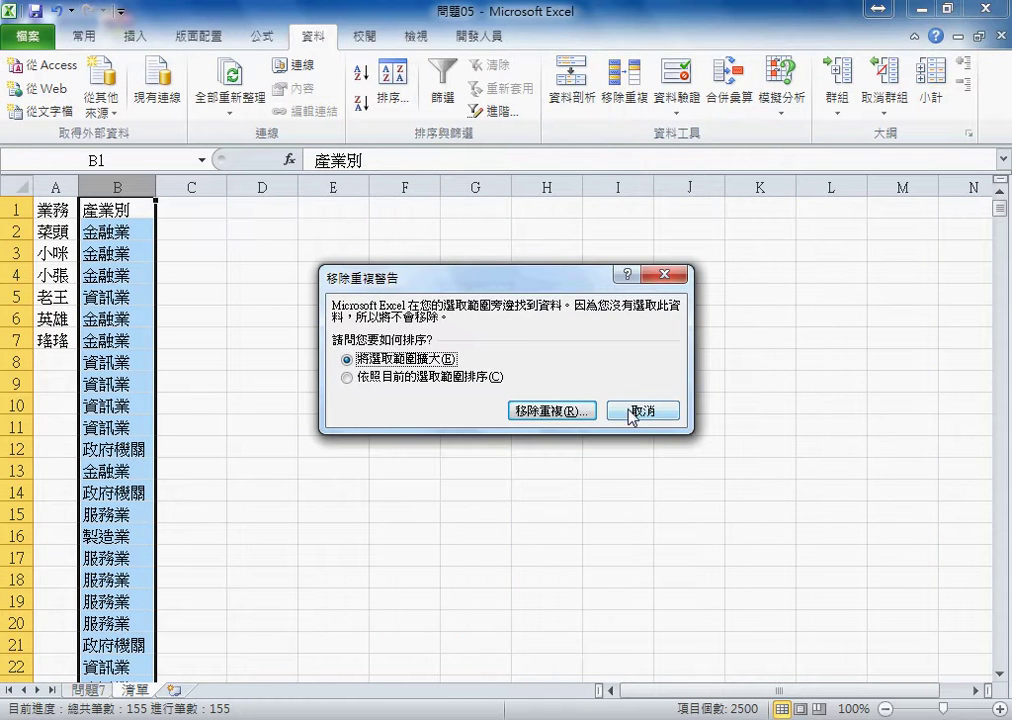
left_click(632, 412)
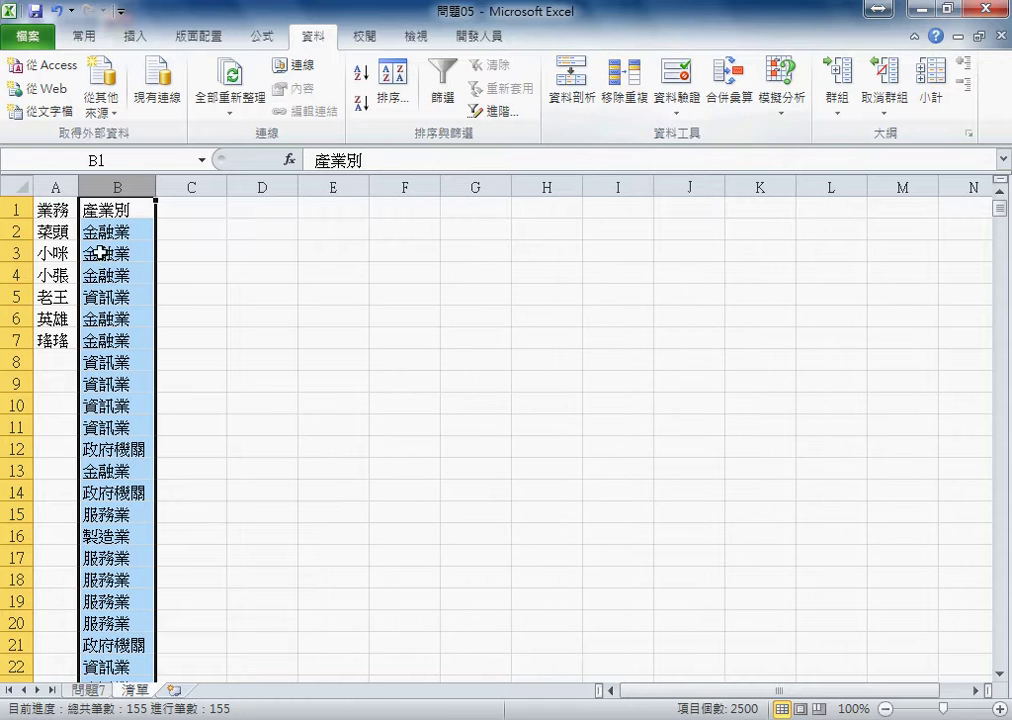
left_click(625, 97)
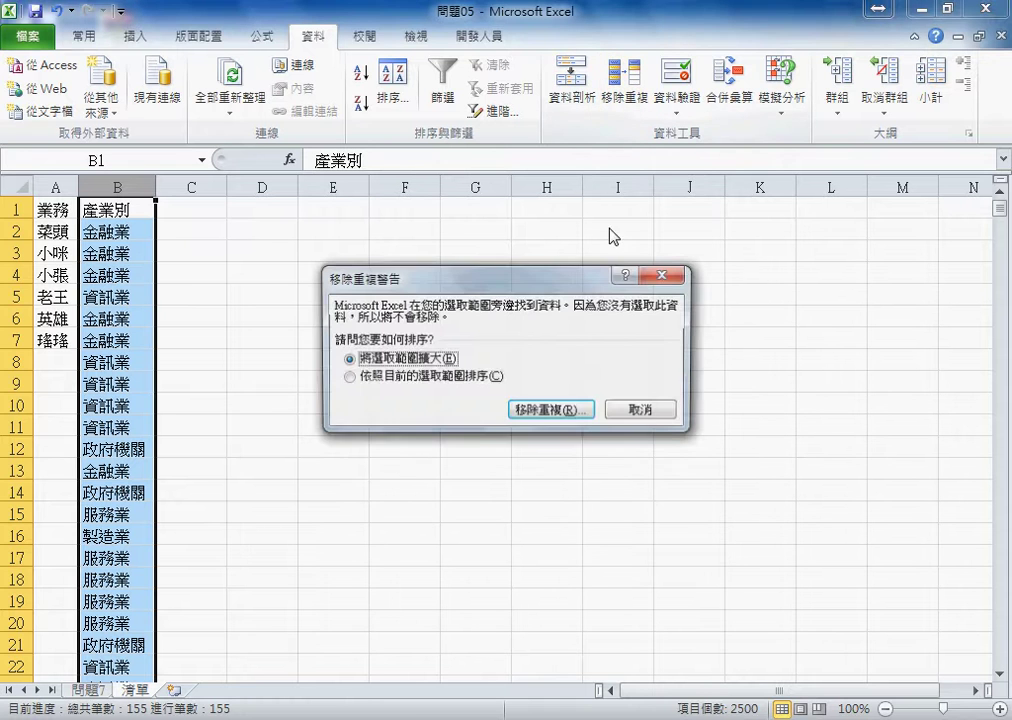
left_click(395, 378)
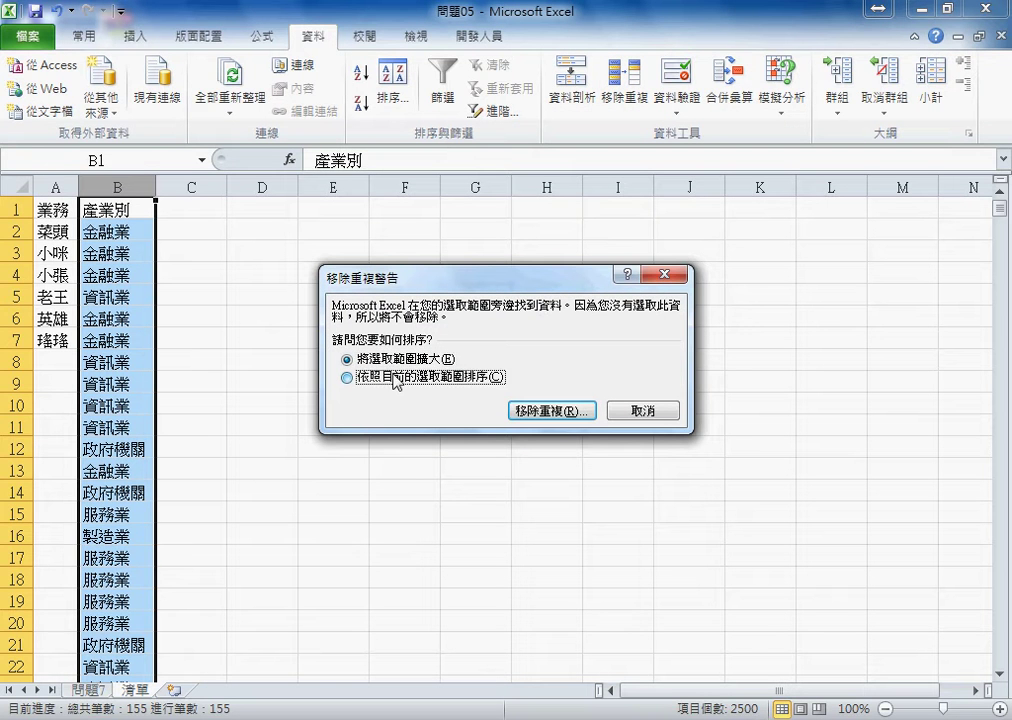
left_click(555, 414)
left_click(588, 298)
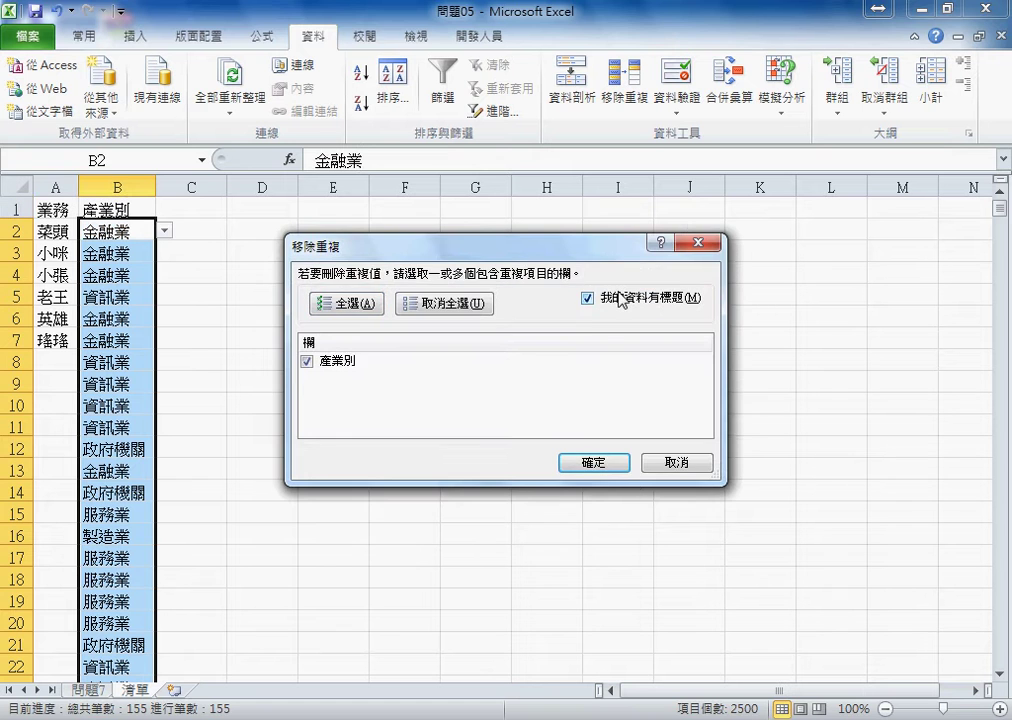
left_click(600, 460)
left_click(508, 414)
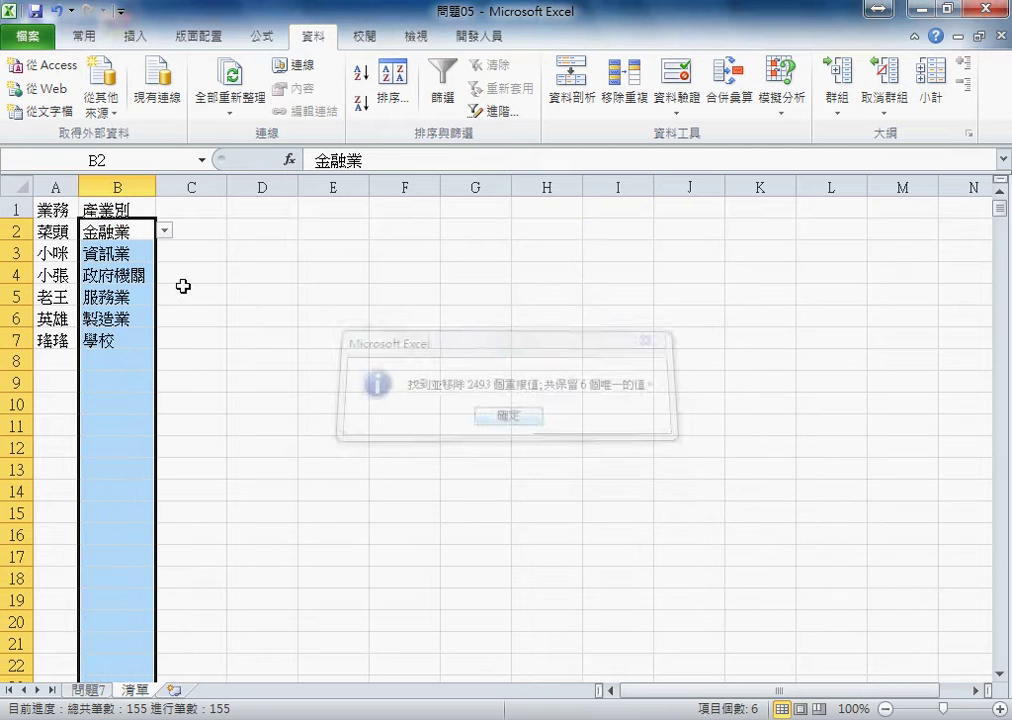
left_click_drag(50, 210, 140, 336)
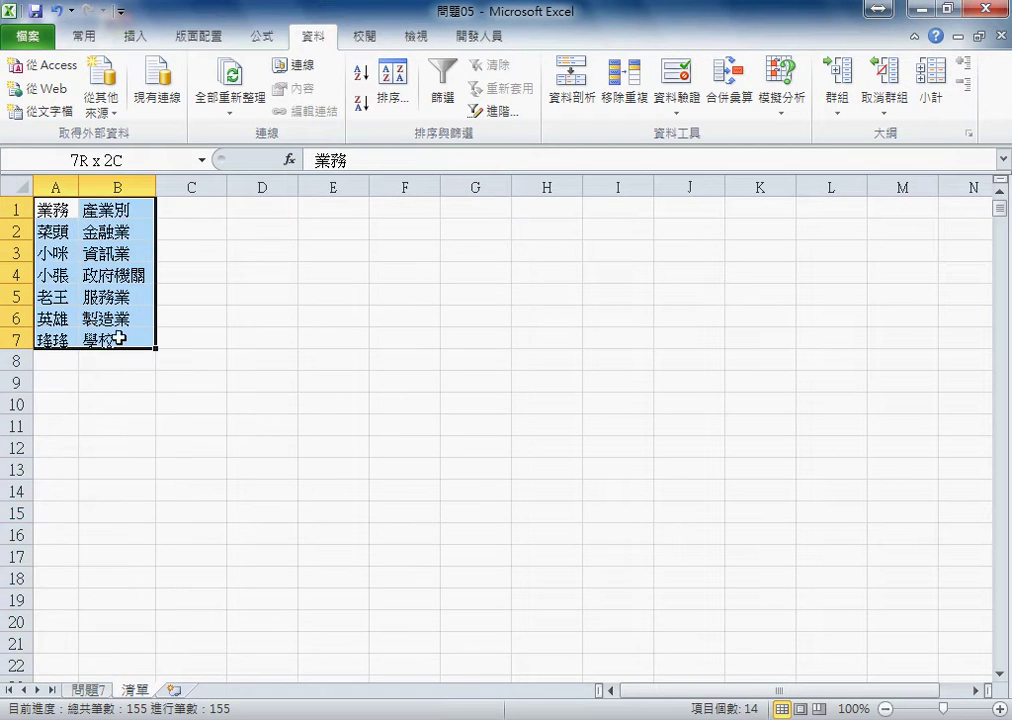
- On 問題7, review the 業務, 產業別, 產品, 客戶名稱 and 建檔日期 column headings
left_click(90, 690)
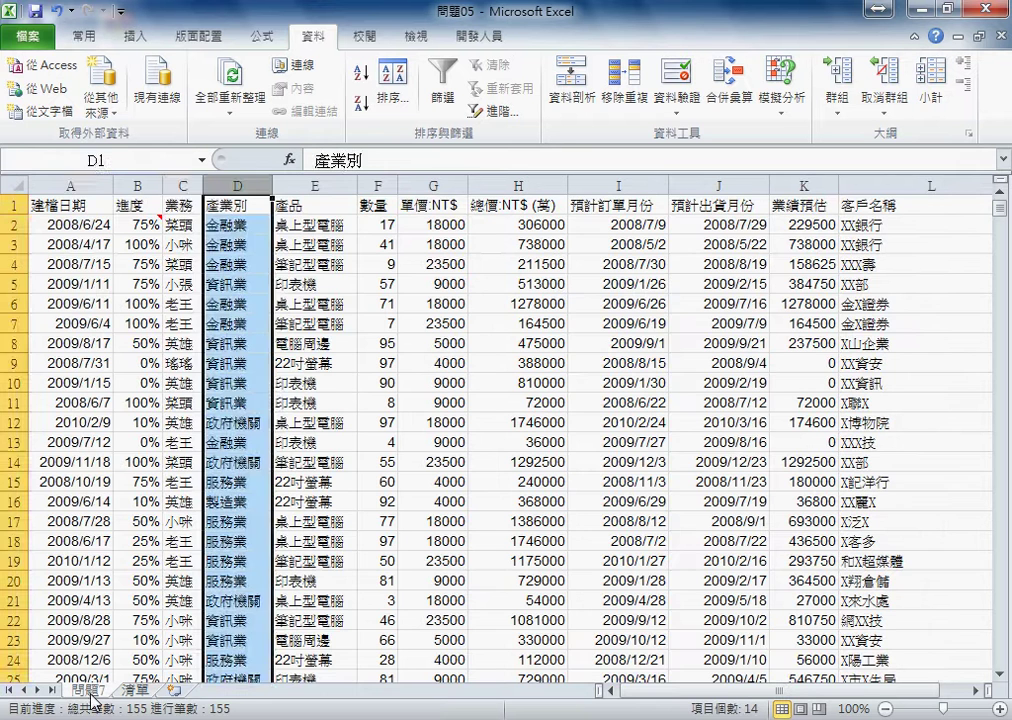
left_click(185, 205)
left_click(238, 205)
left_click(282, 207)
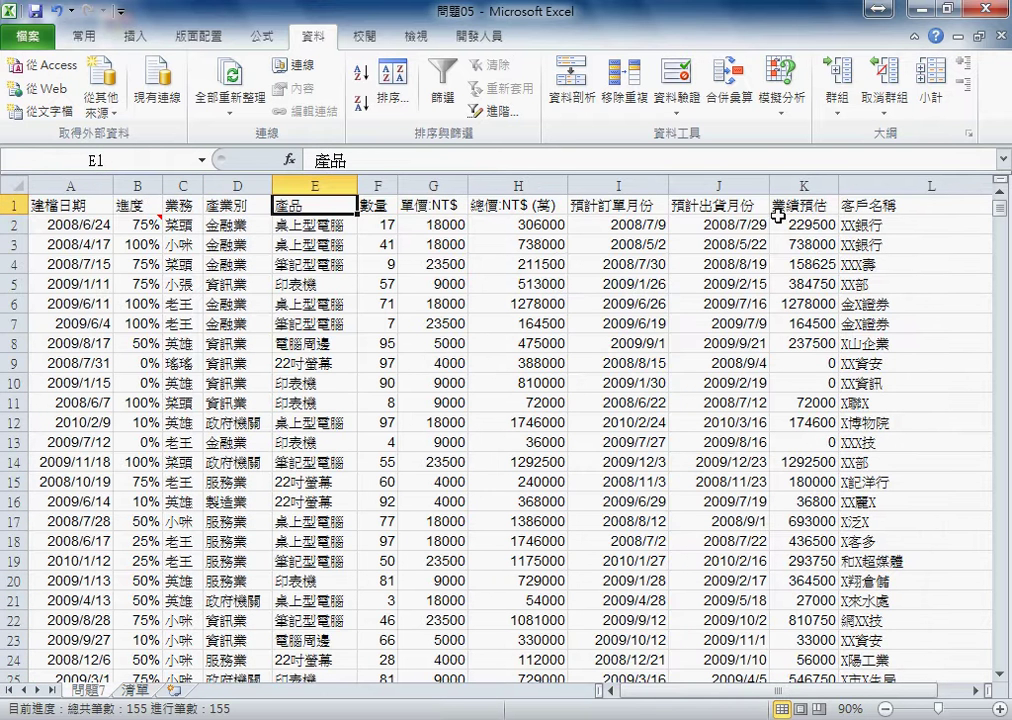
left_click(855, 207)
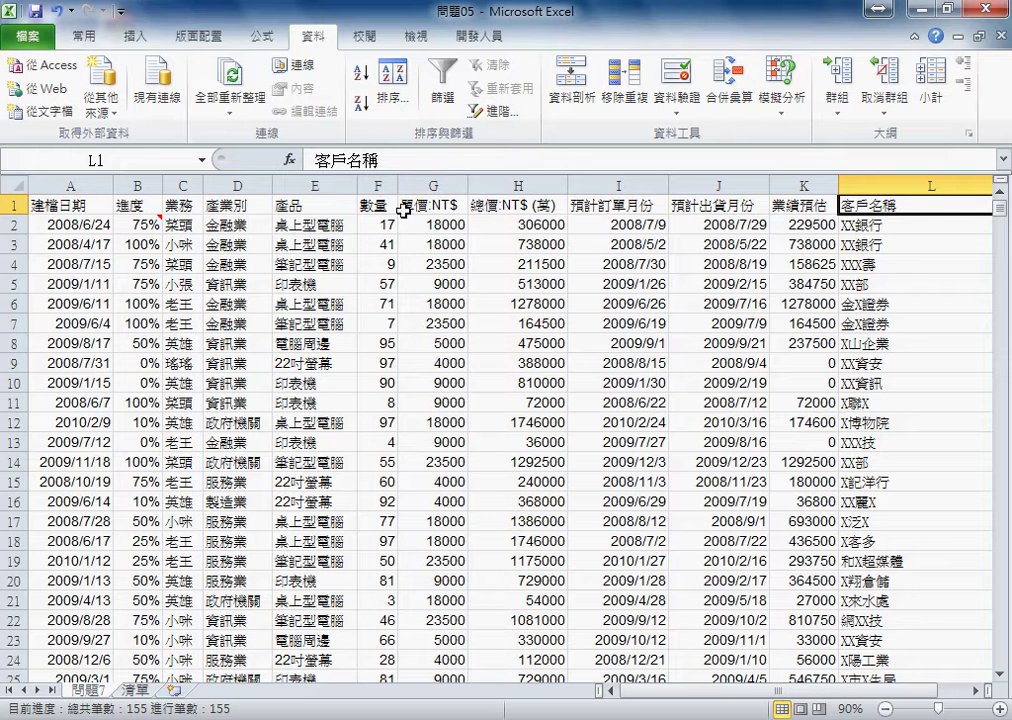
left_click(70, 207)
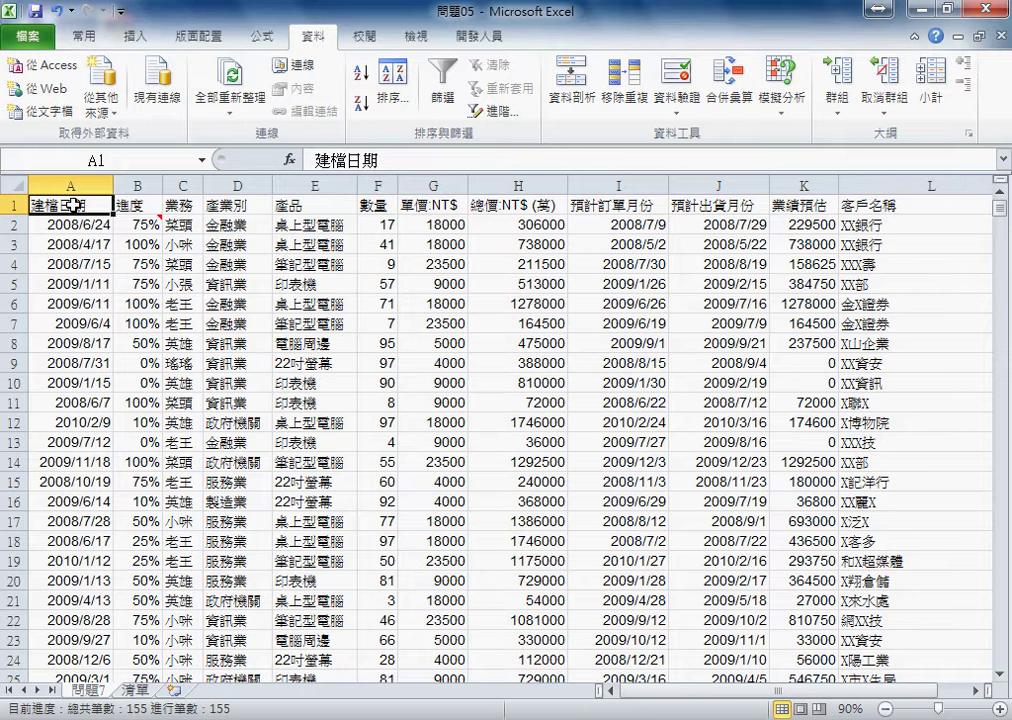
mouse_move(118, 222)
- On 清單, sketch in red how A2:A7 names become sheets, then clear the ink and reselect A2:A7
left_click(135, 690)
left_click_drag(62, 232, 66, 341)
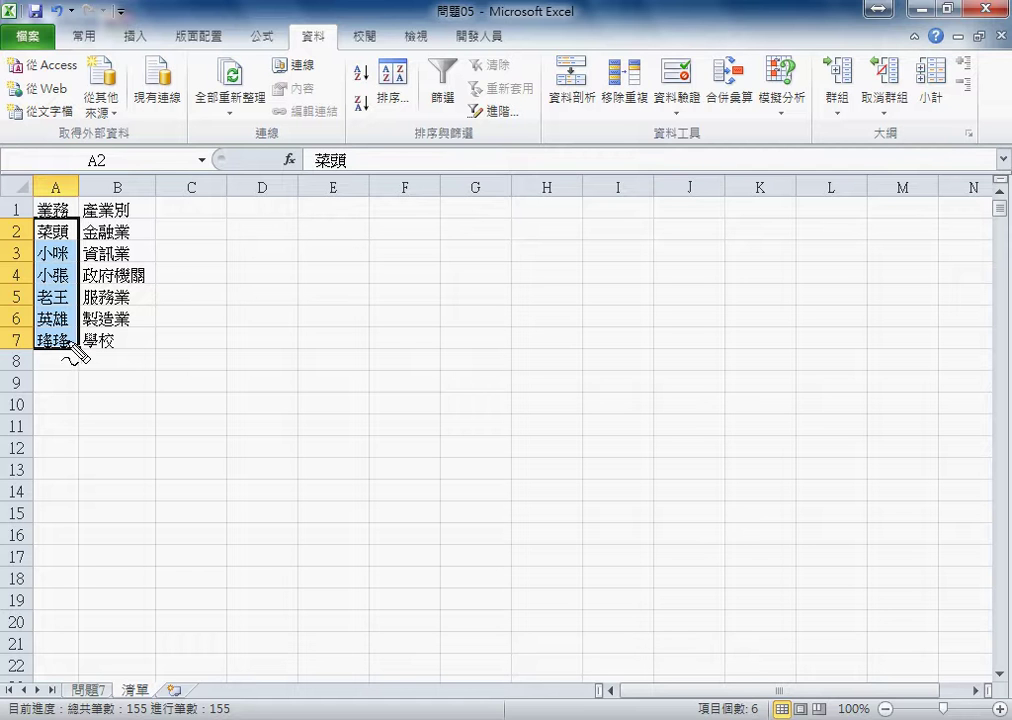
mouse_move(66, 368)
left_mouse_down()
mouse_move(44, 233)
mouse_move(75, 400)
left_mouse_up()
left_click_drag(165, 705, 188, 693)
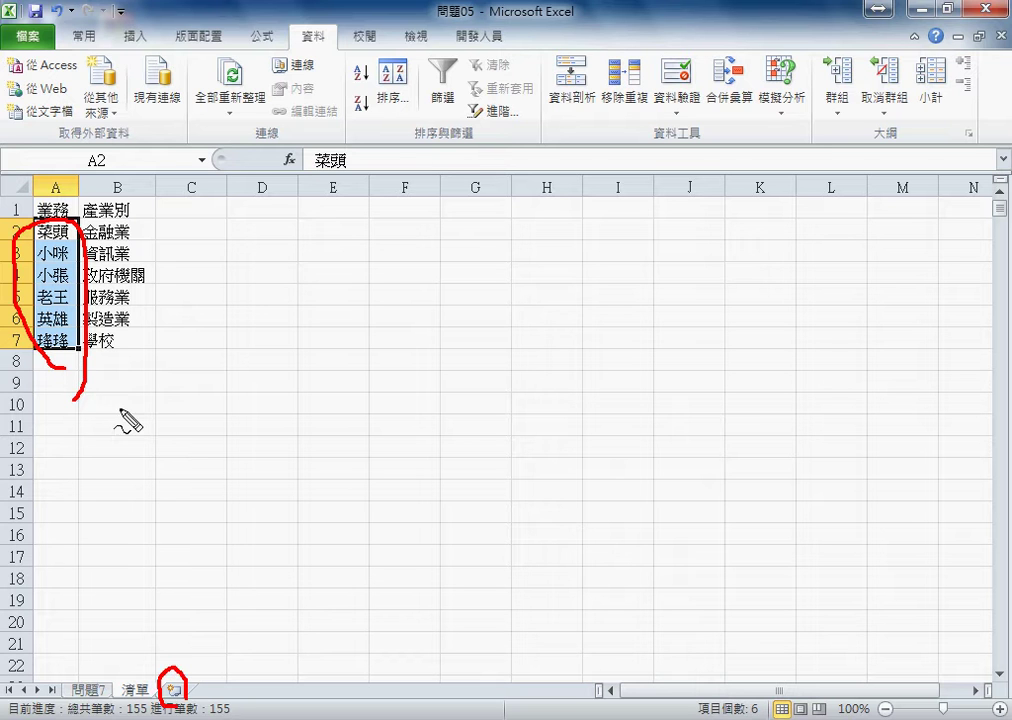
mouse_move(42, 226)
left_mouse_down()
mouse_move(116, 320)
mouse_move(172, 648)
left_mouse_up()
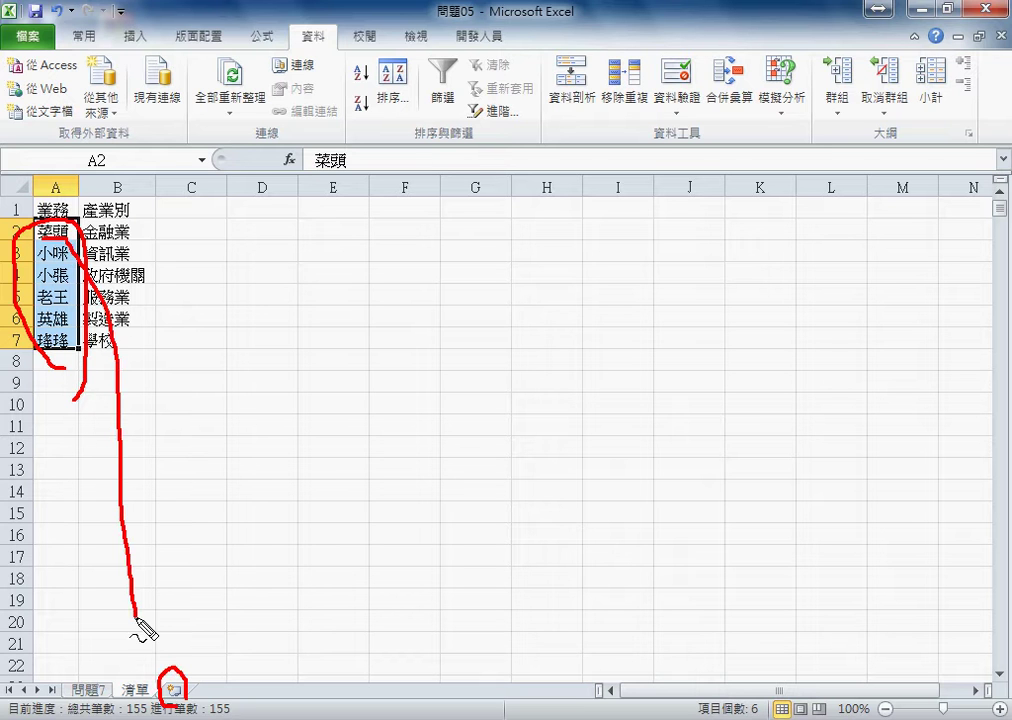
mouse_move(50, 242)
left_mouse_down()
mouse_move(65, 253)
mouse_move(221, 660)
mouse_move(252, 708)
left_mouse_up()
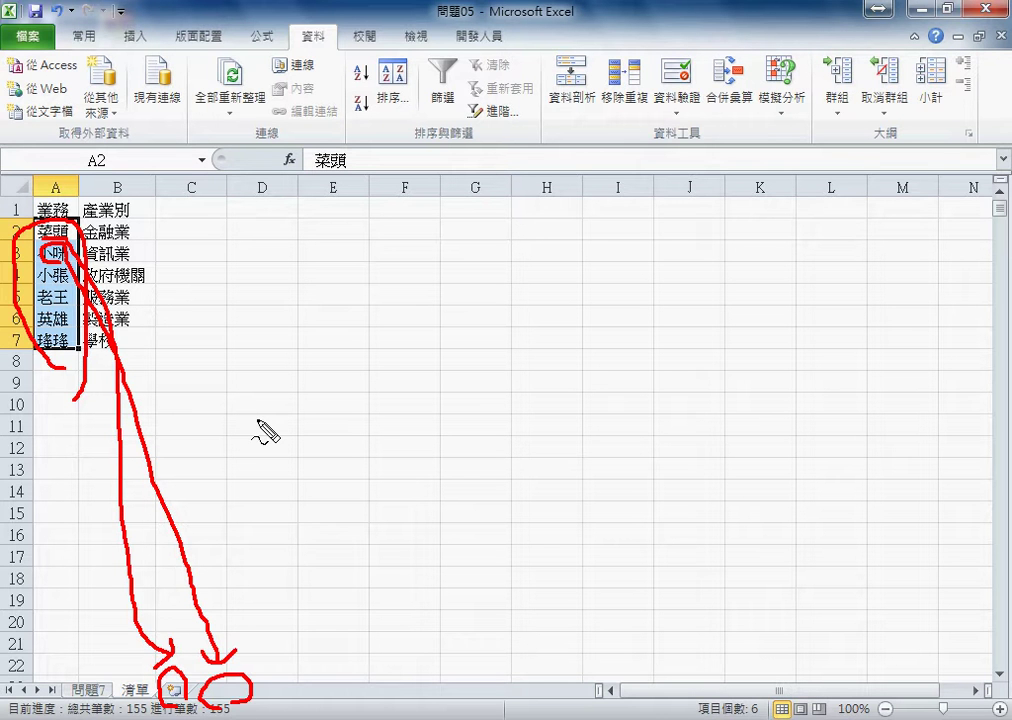
key("Escape")
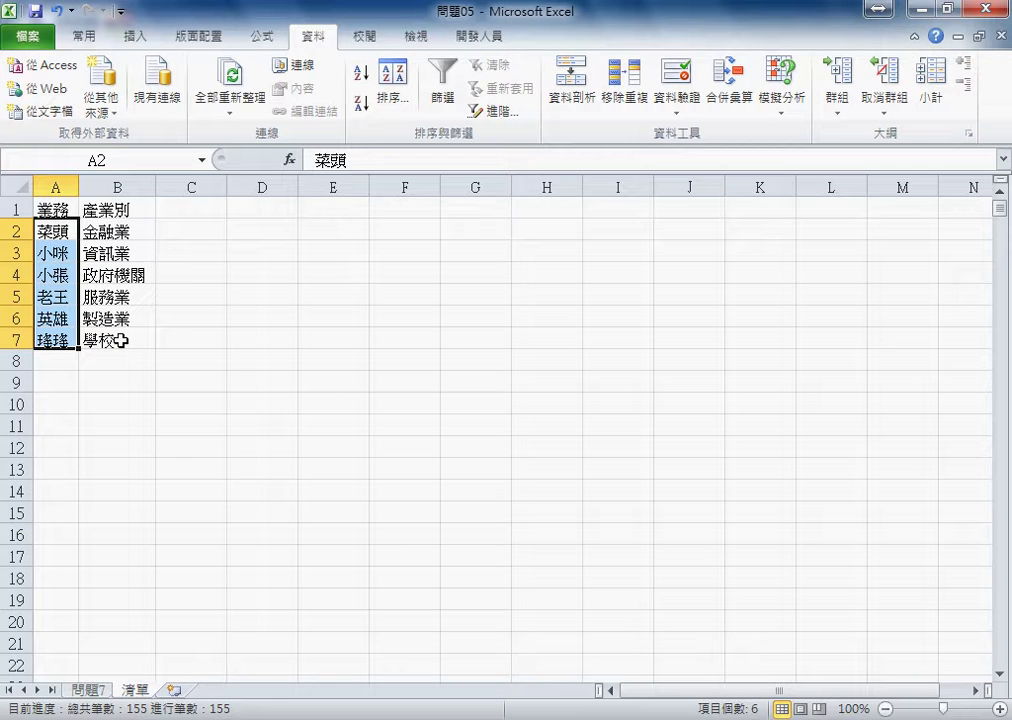
left_click_drag(45, 232, 60, 341)
- Open the VBA editor, insert Module1 into the 問題05.xlsx project, and maximize its code window
left_click(482, 40)
left_click(50, 97)
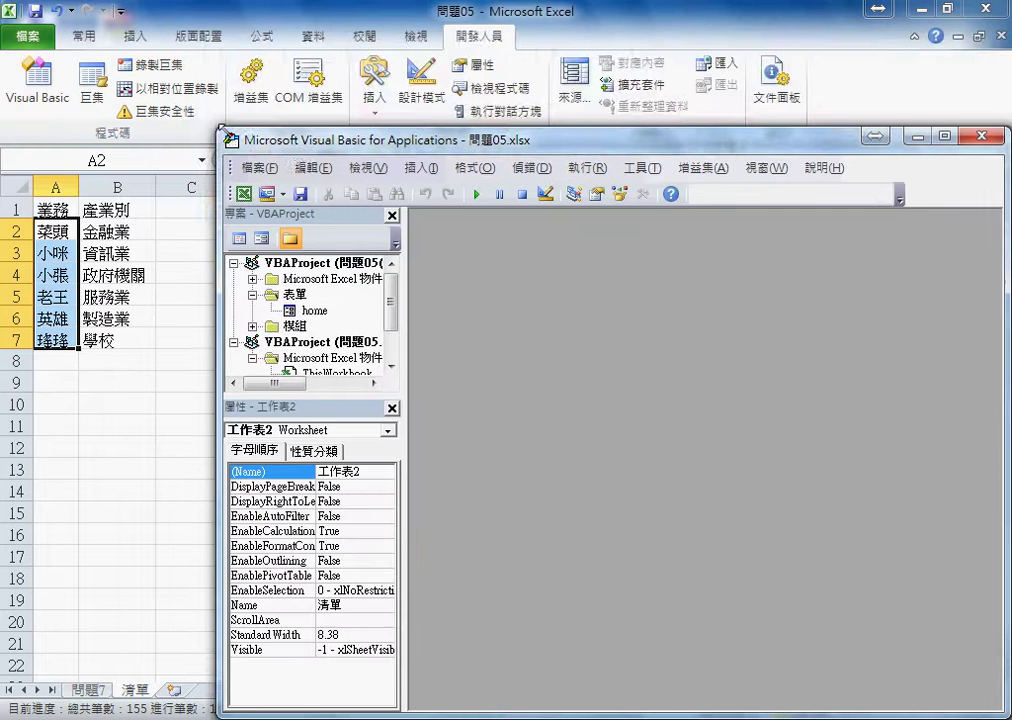
left_click_drag(237, 140, 228, 55)
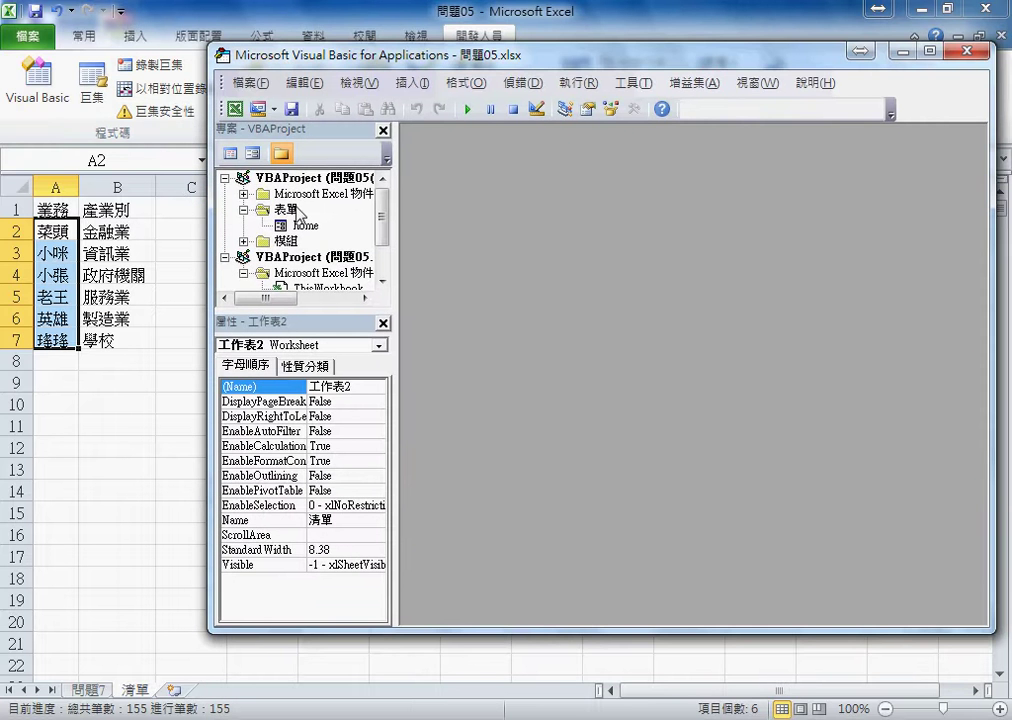
left_click(226, 178)
left_click(320, 194)
right_click(333, 195)
mouse_move(418, 282)
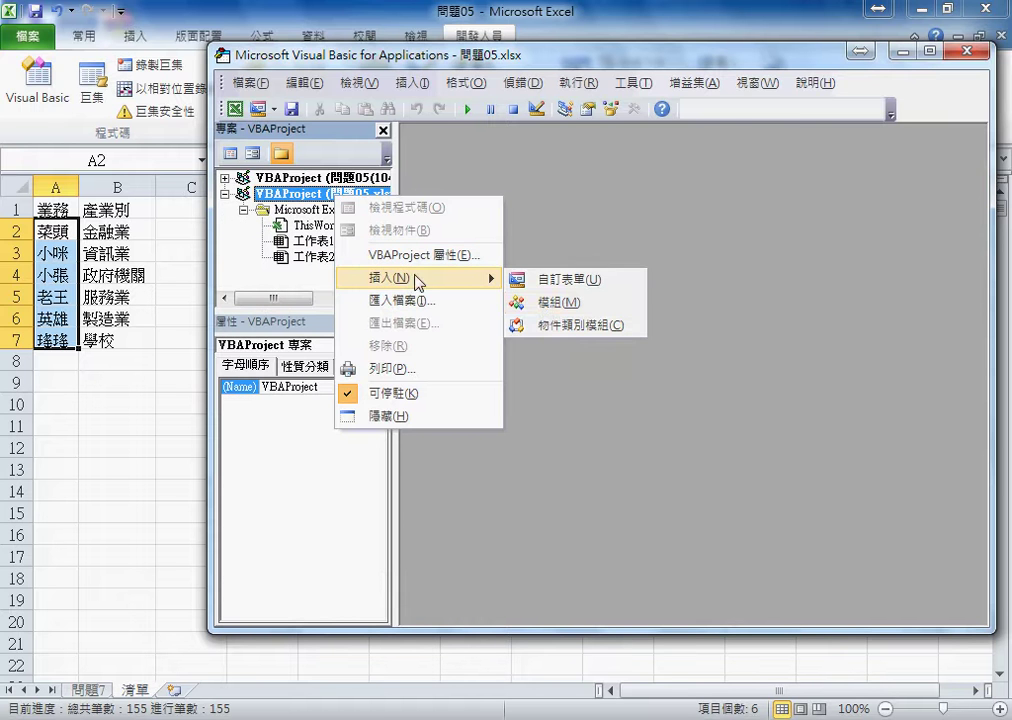
left_click(546, 303)
double_click(547, 190)
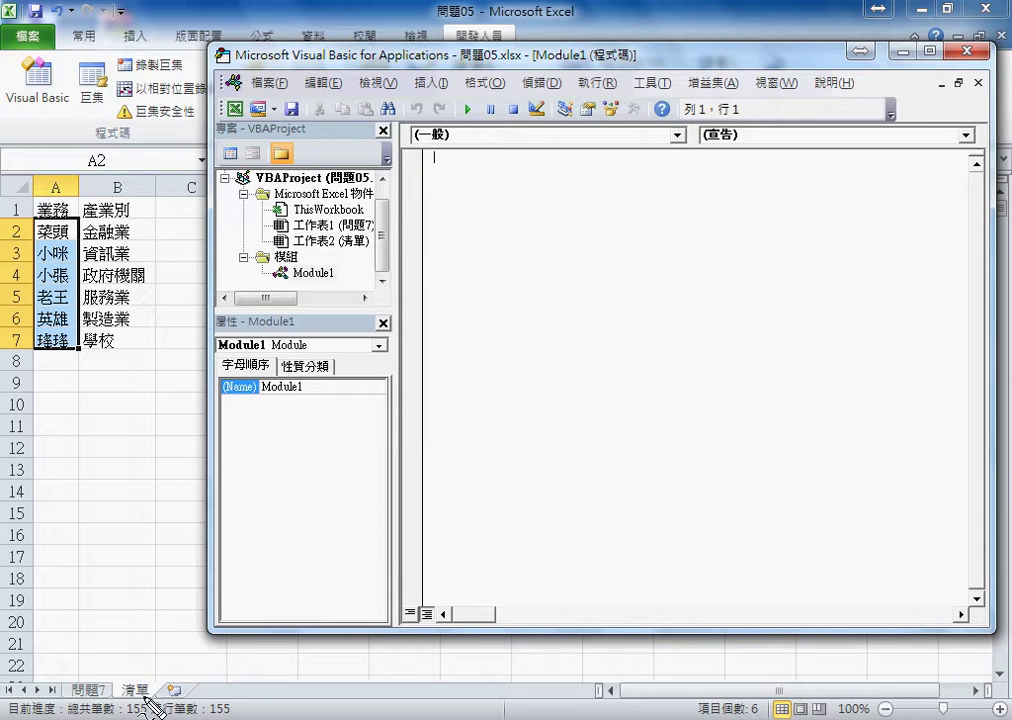
left_click_drag(125, 703, 118, 670)
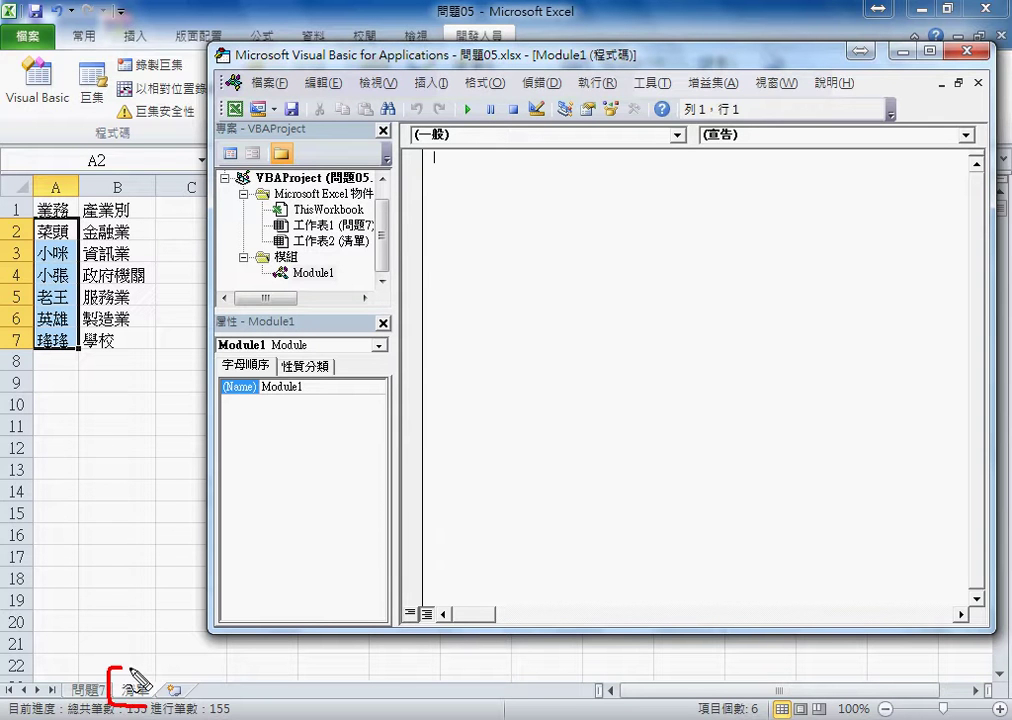
mouse_move(57, 557)
left_mouse_down()
mouse_move(120, 648)
mouse_move(146, 638)
left_mouse_up()
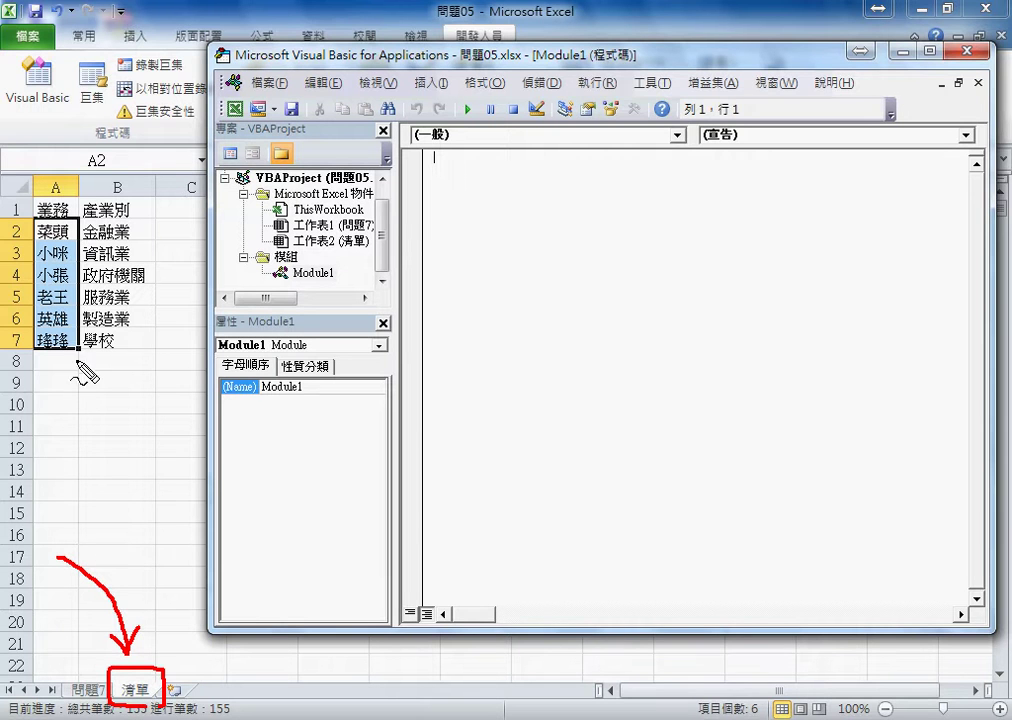
left_click_drag(16, 222, 47, 296)
left_click_drag(62, 172, 64, 176)
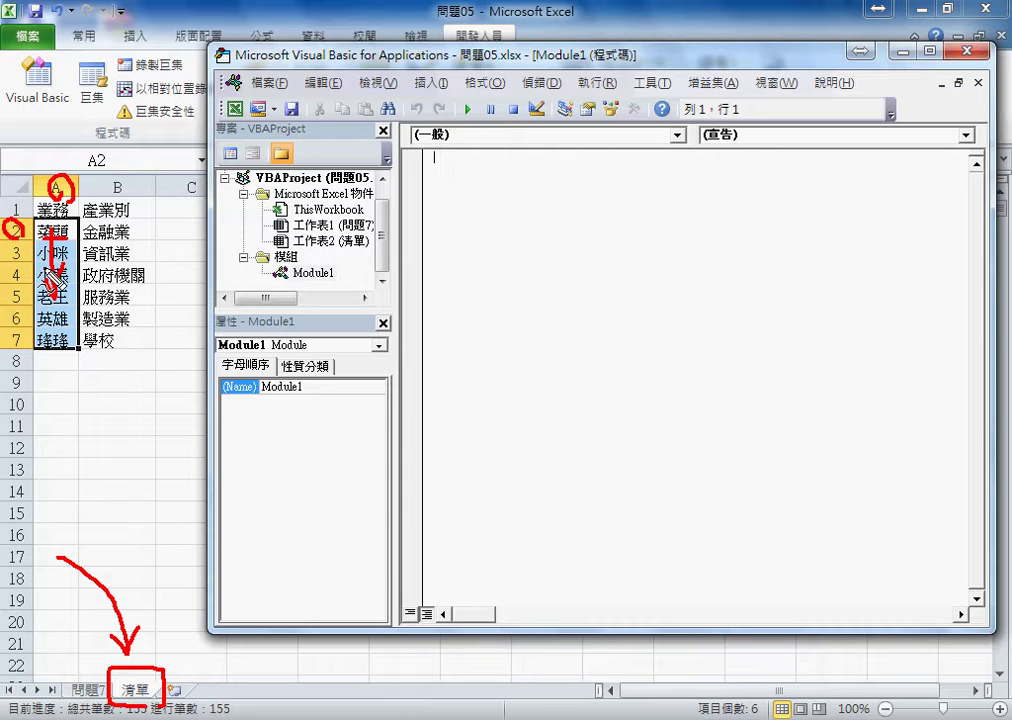
left_click_drag(45, 236, 72, 236)
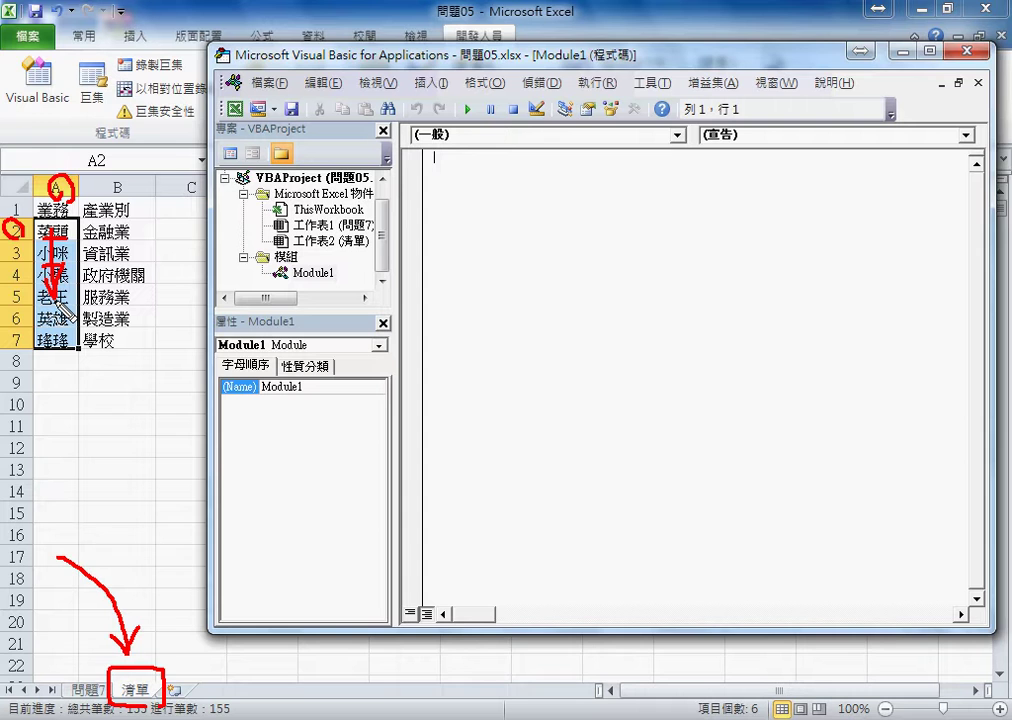
key("Escape")
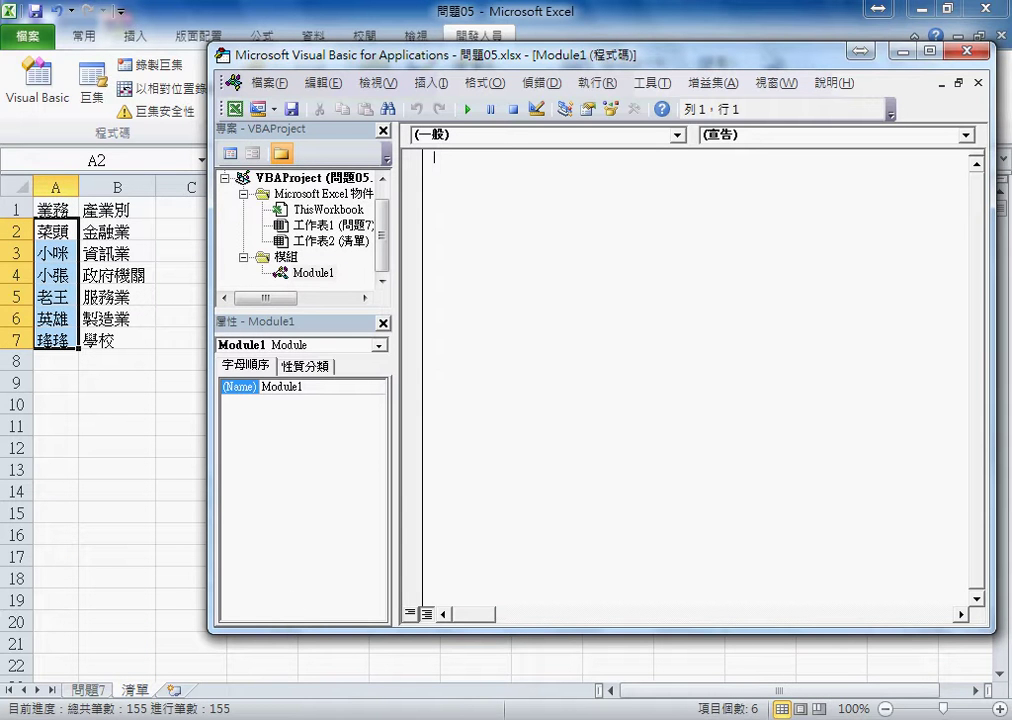
left_click(343, 665)
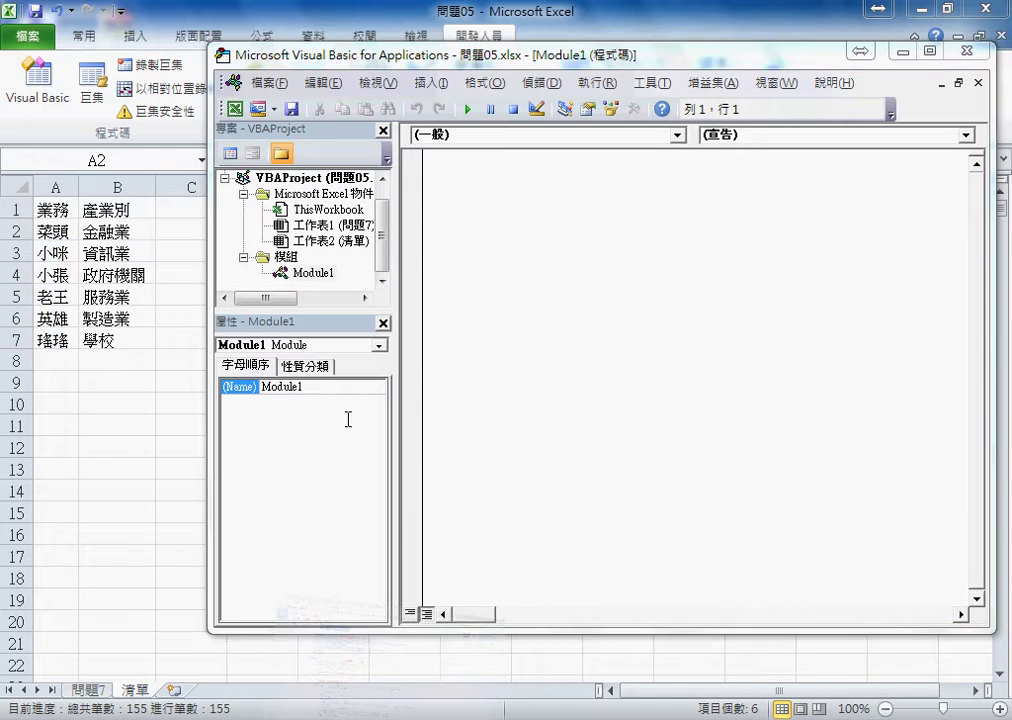
- Open the 程式碼 Google Doc holding the 批次新增工作表 macro from the Drive folder
left_click(265, 12)
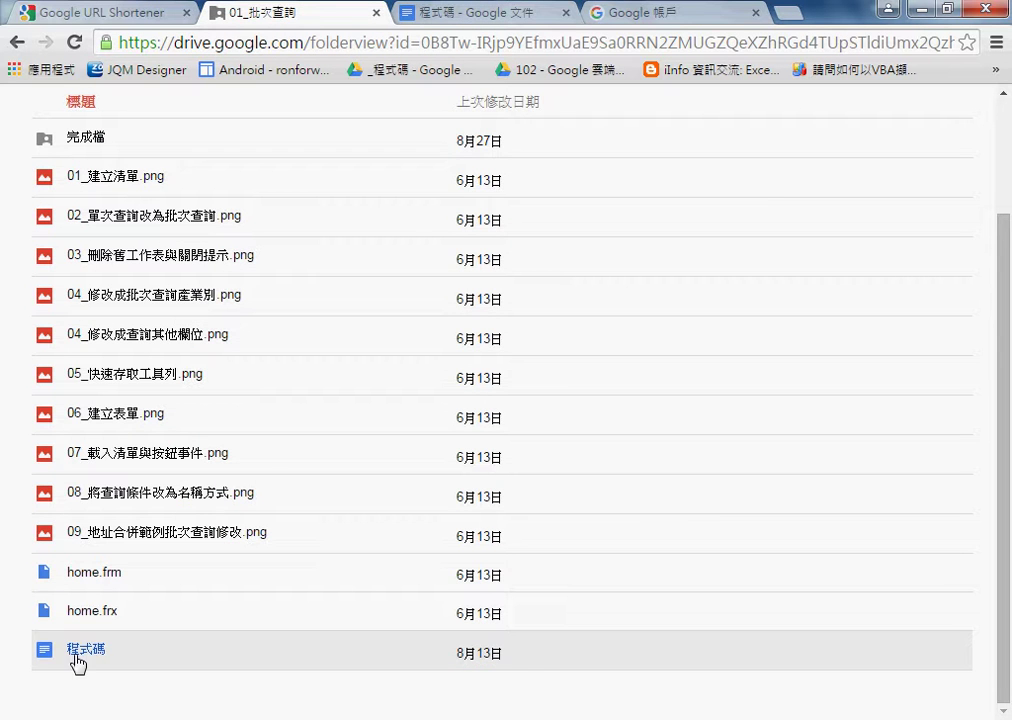
left_click(85, 652)
left_click(447, 12)
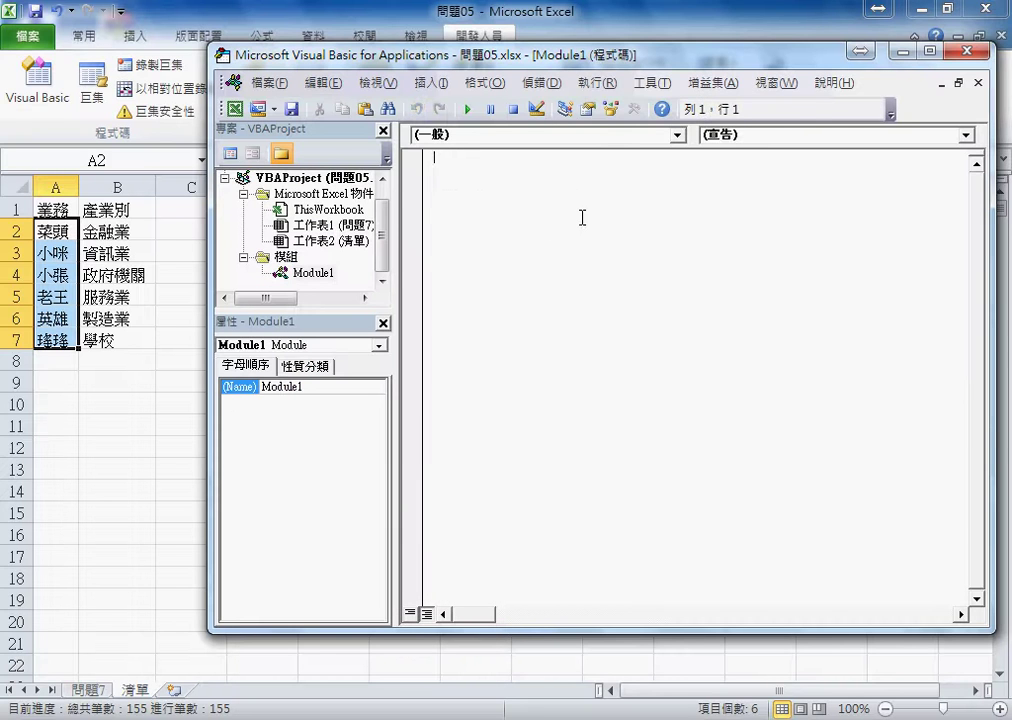
- Paste the 批次新增工作表 code into Module1, set the editor font size to 12, and widen the code pane
type("Public Sub 批次新增工作表()     For i = 2 To Sheets(\"清單\").Range(\"A2\").End(xlDown).Row         X = Sheets(\"清單\").Cells(i, \"A\")         '1.新增工作表         Sheets.Add After:=Sheets(Sheets.Count)         Sheets(Sheets.Count).Name = X     Next End Sub")
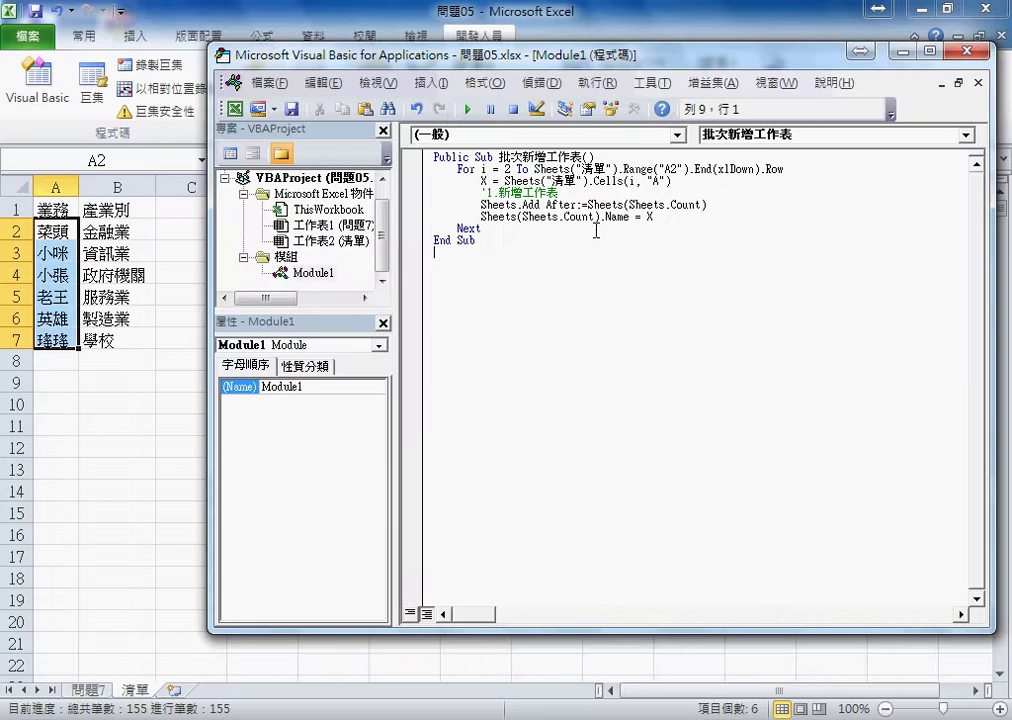
left_click(651, 83)
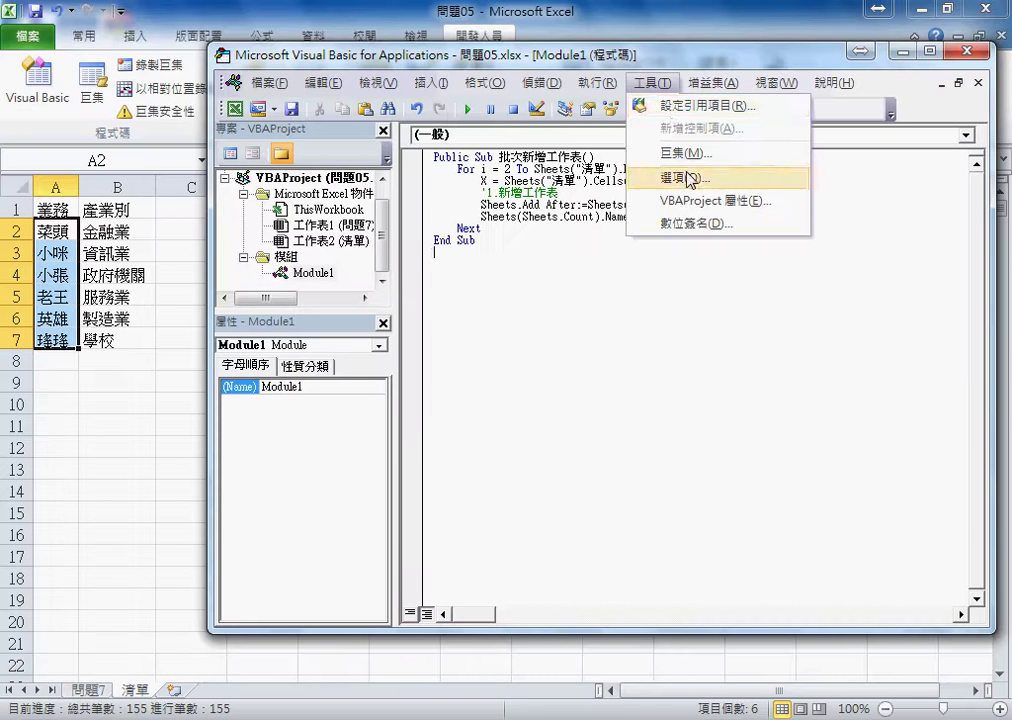
left_click(560, 177)
left_click(385, 171)
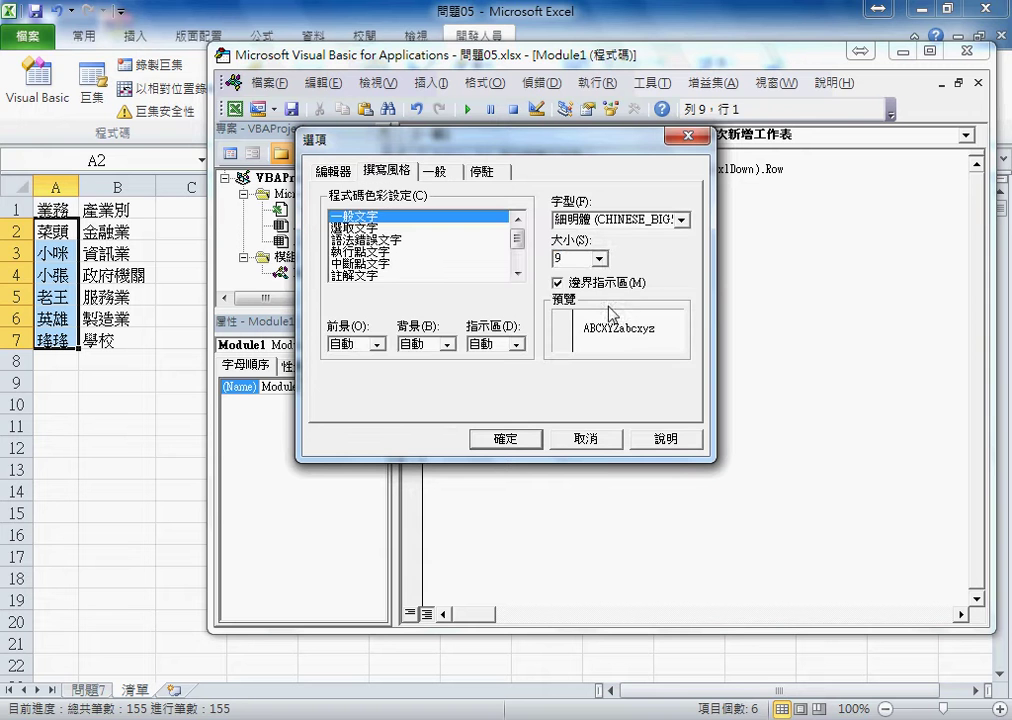
left_click(598, 259)
left_click(575, 320)
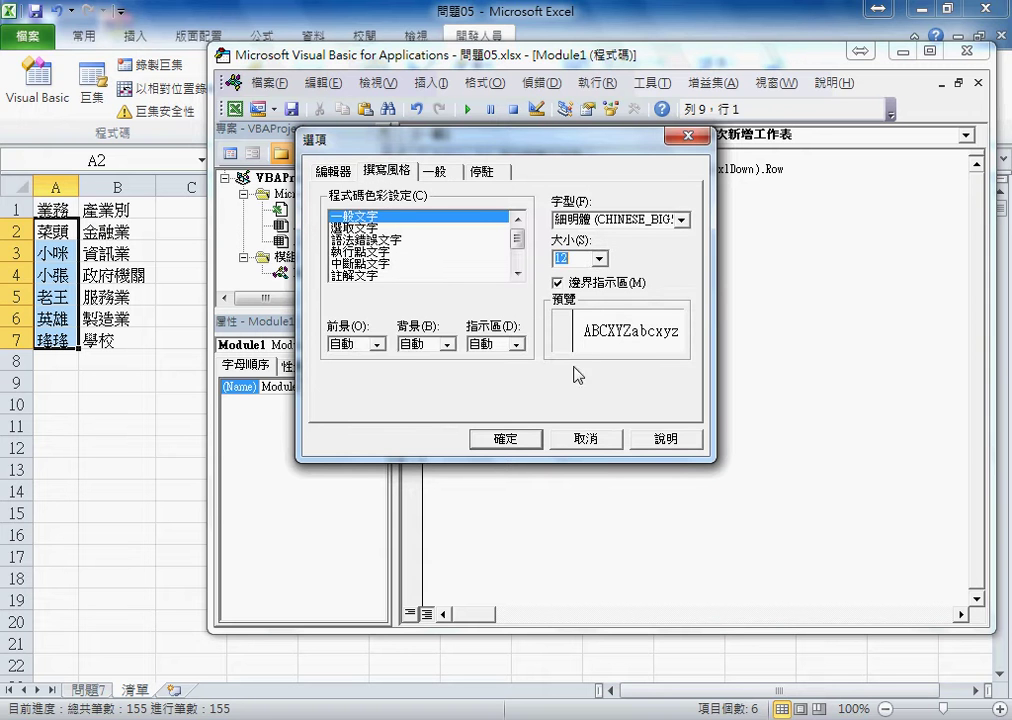
left_click(507, 439)
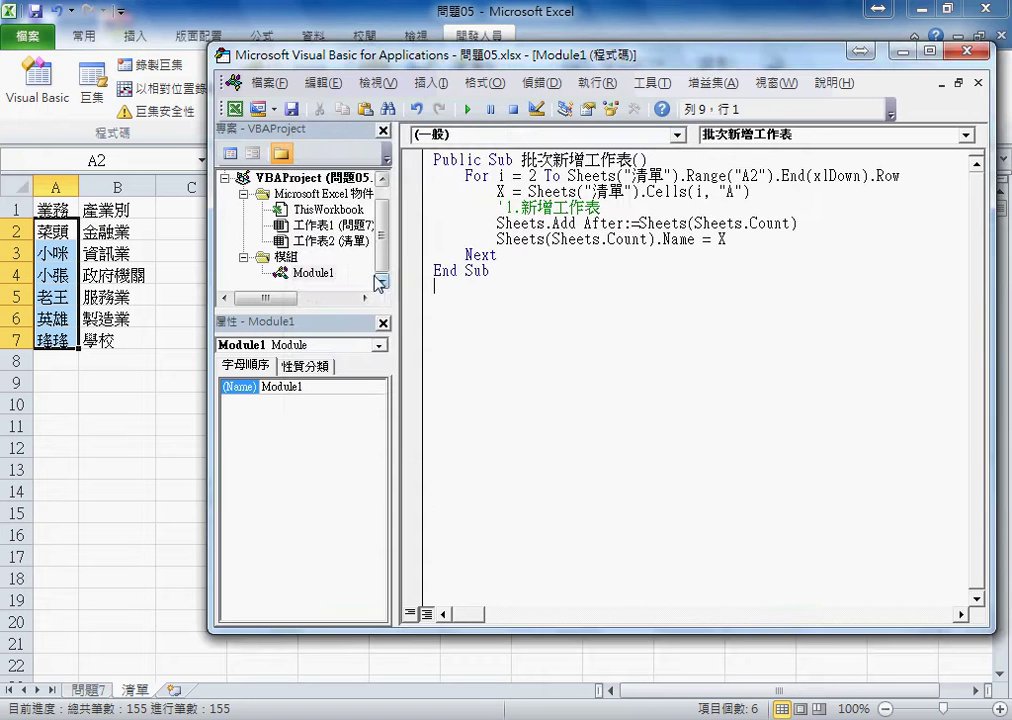
left_click_drag(396, 274, 325, 274)
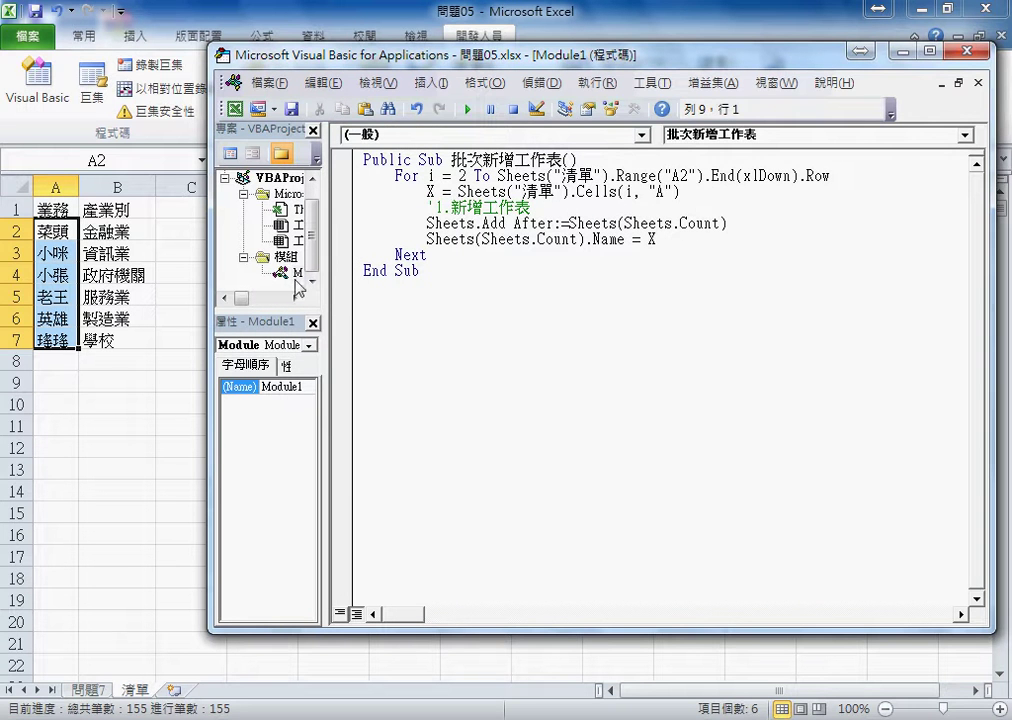
left_click(431, 83)
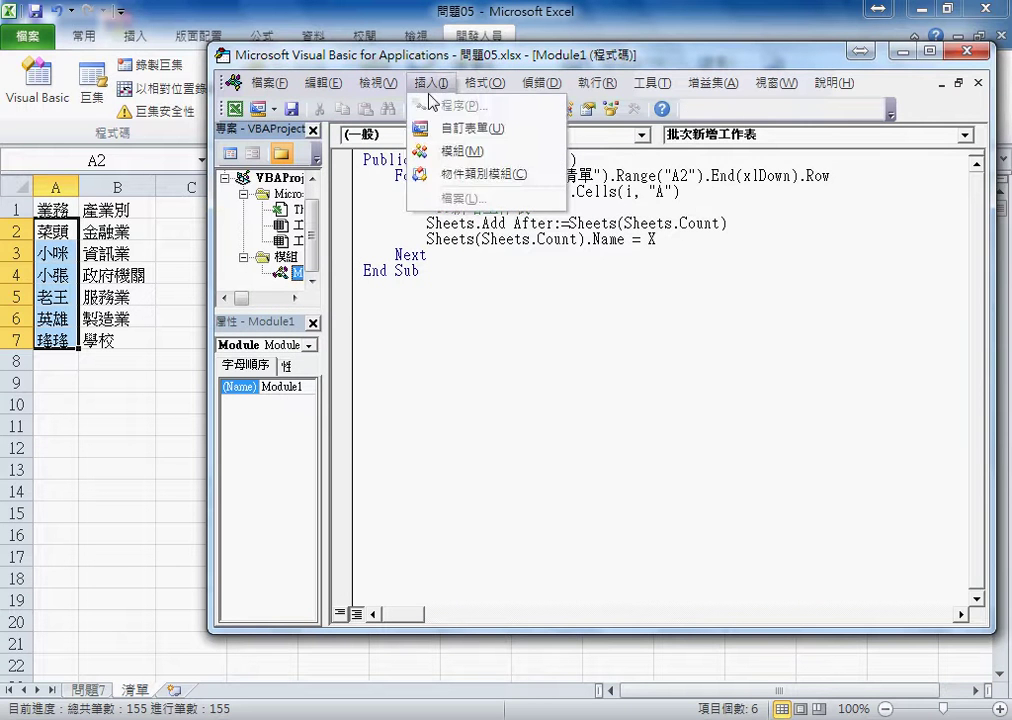
left_click(514, 280)
left_click_drag(451, 160, 561, 160)
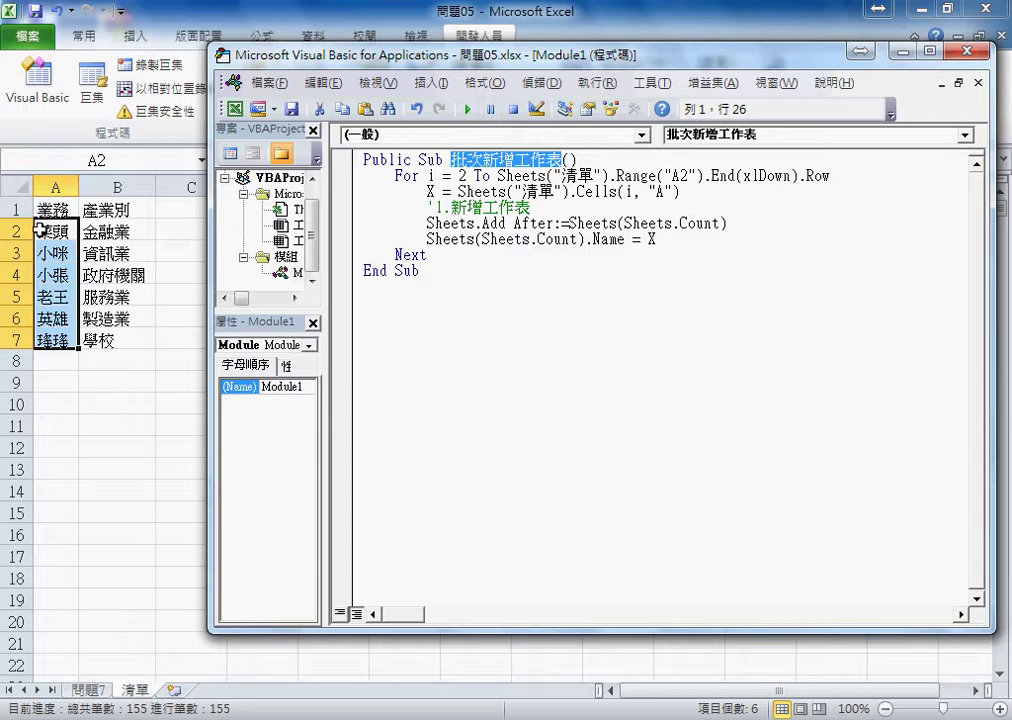
double_click(463, 176)
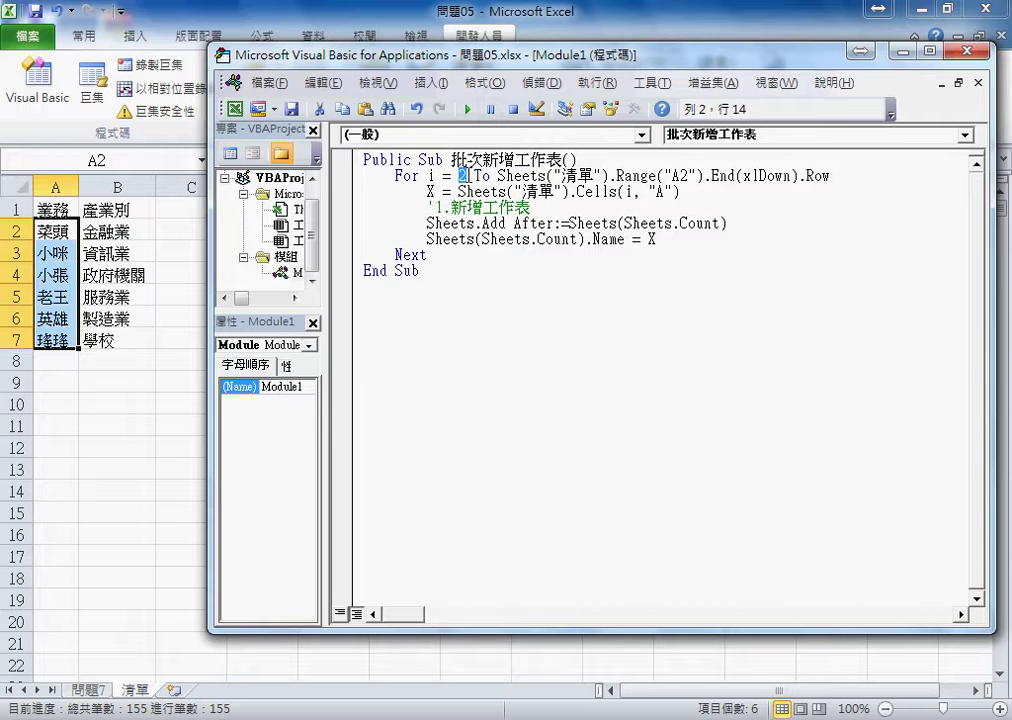
left_click_drag(499, 176, 607, 176)
left_click_drag(615, 176, 832, 176)
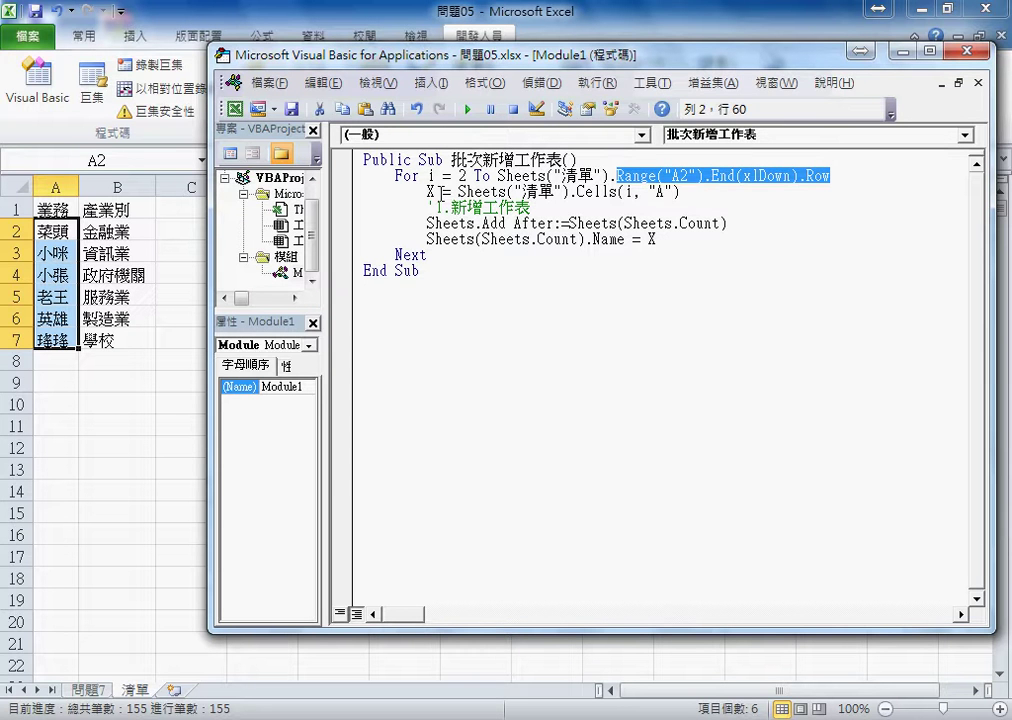
left_click_drag(459, 191, 673, 191)
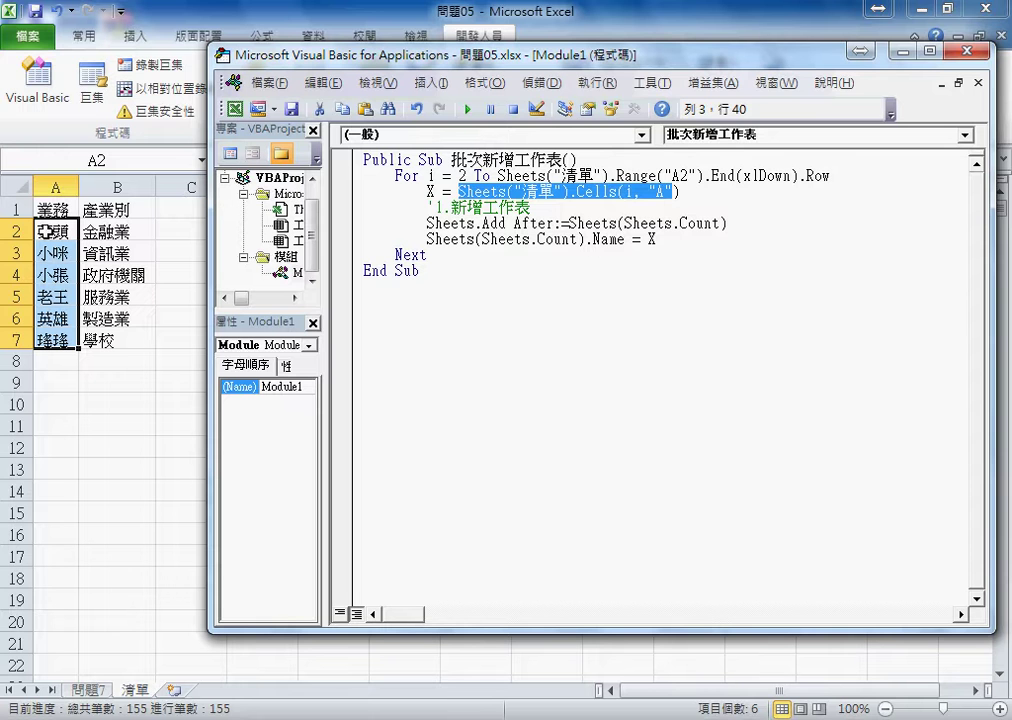
double_click(430, 191)
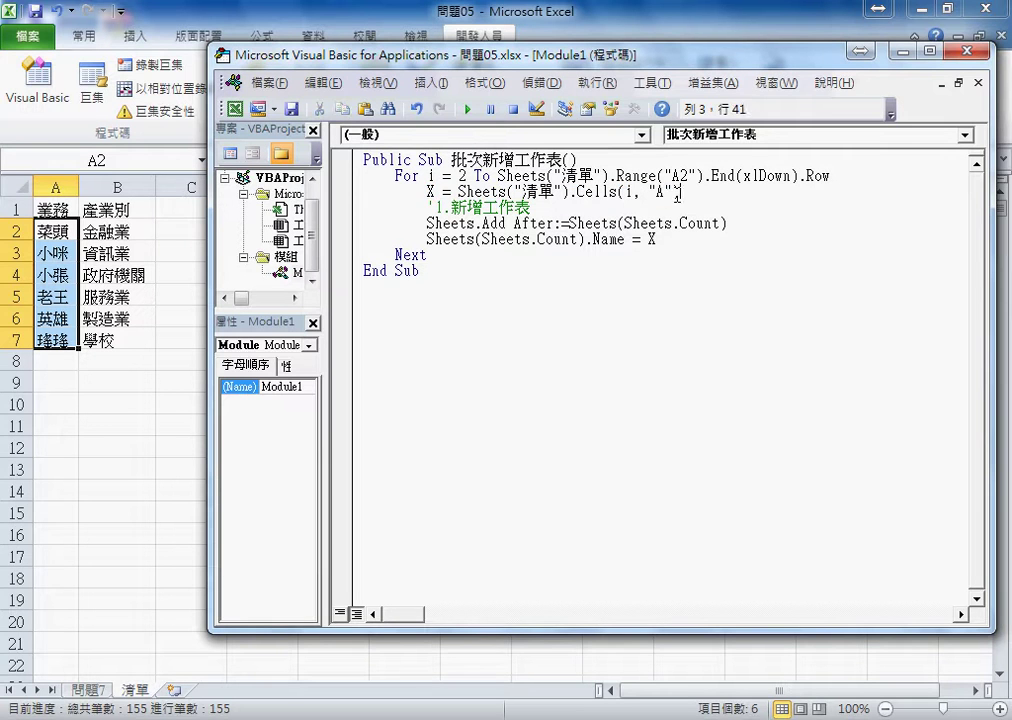
left_click_drag(681, 191, 458, 191)
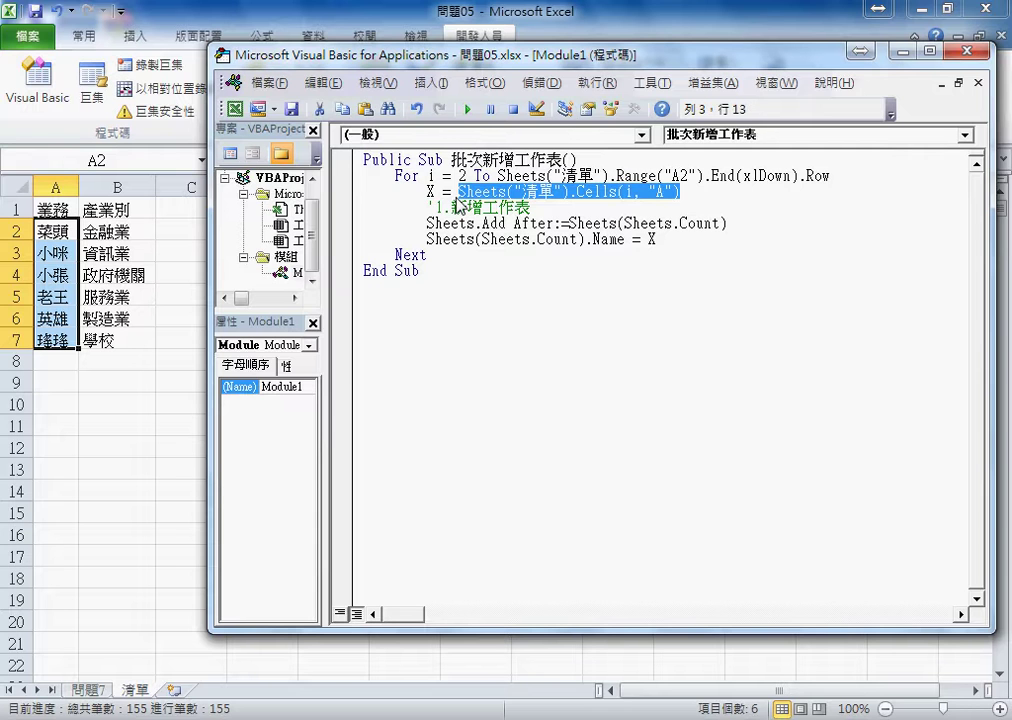
left_click(40, 228)
mouse_move(40, 228)
left_mouse_down()
mouse_move(415, 191)
mouse_move(432, 200)
left_mouse_up()
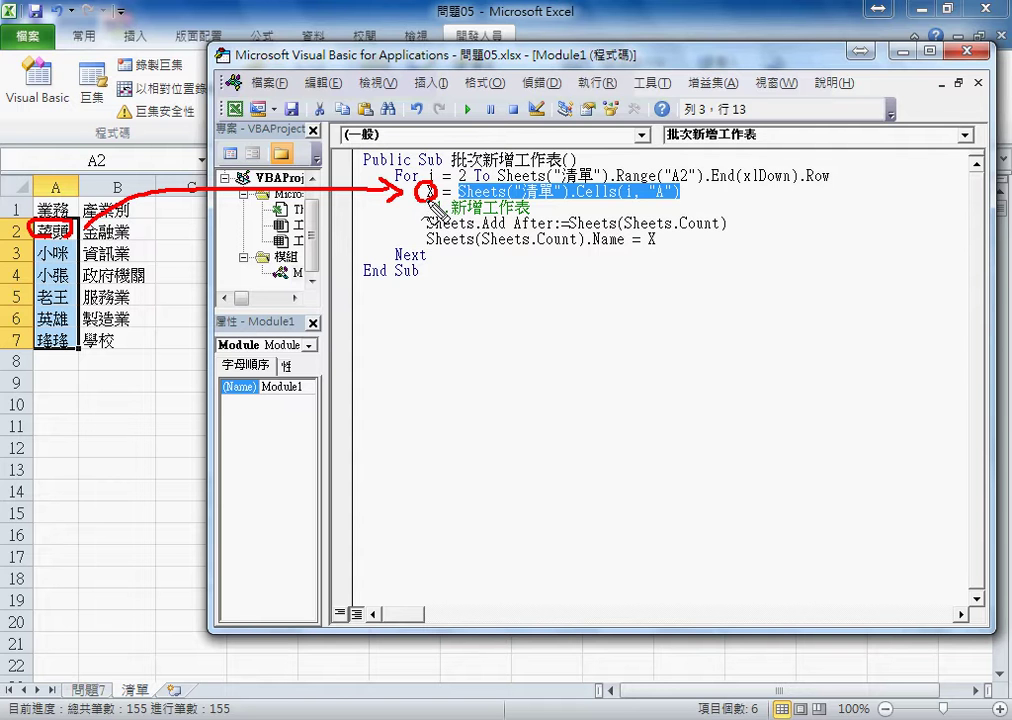
mouse_move(418, 243)
left_mouse_down()
mouse_move(744, 214)
mouse_move(436, 247)
left_mouse_up()
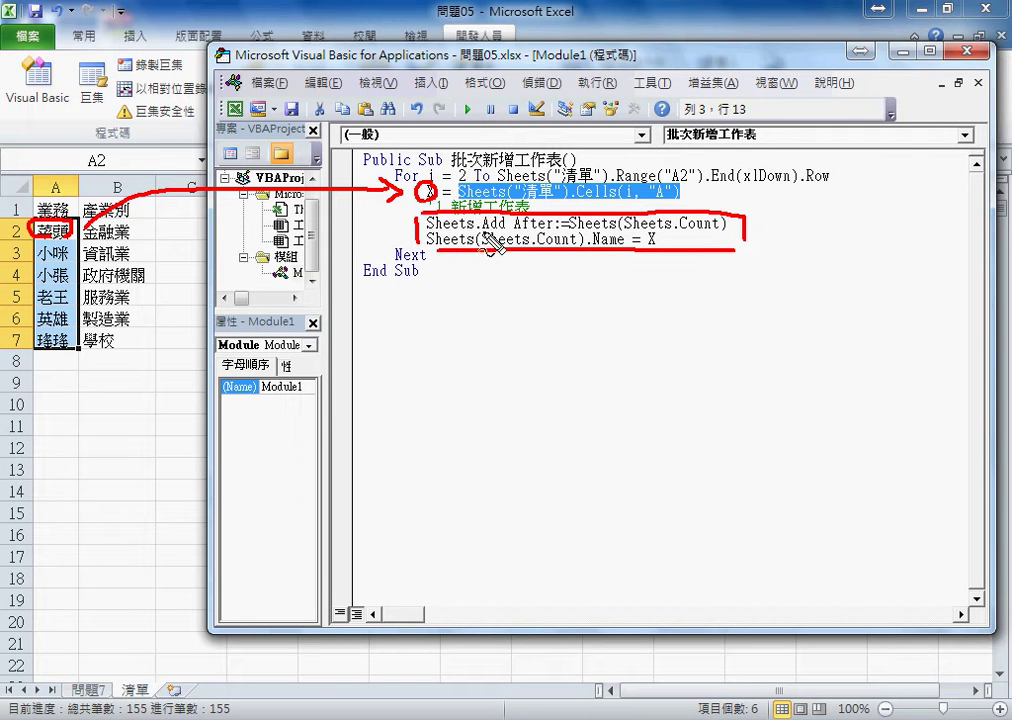
left_click_drag(482, 236, 503, 234)
left_click_drag(568, 232, 600, 232)
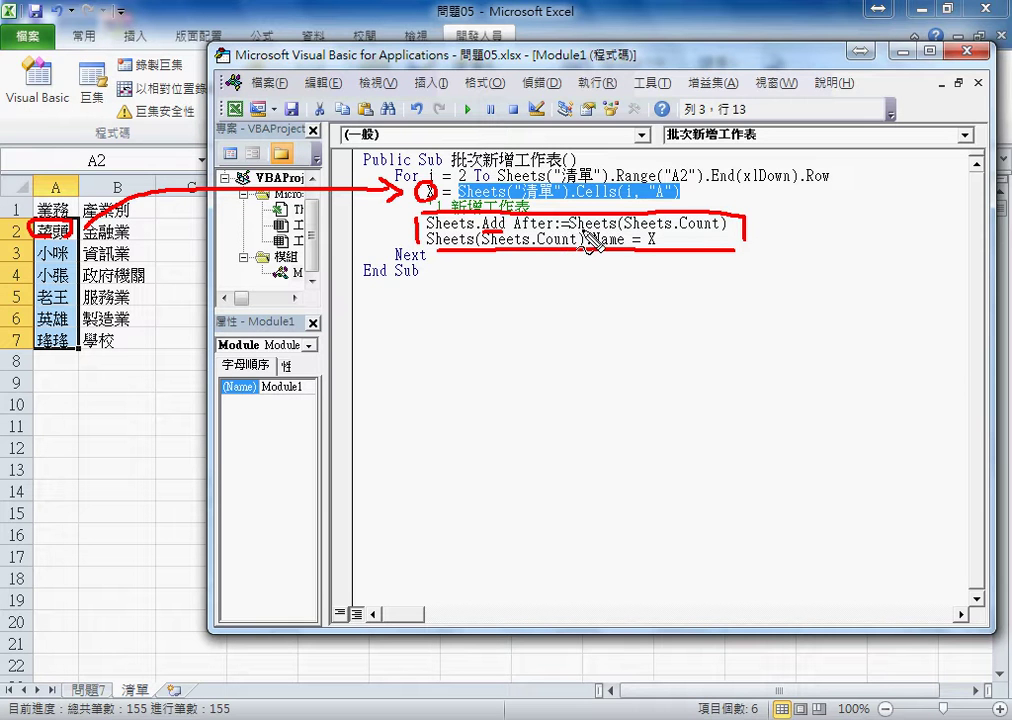
left_click_drag(196, 660, 204, 668)
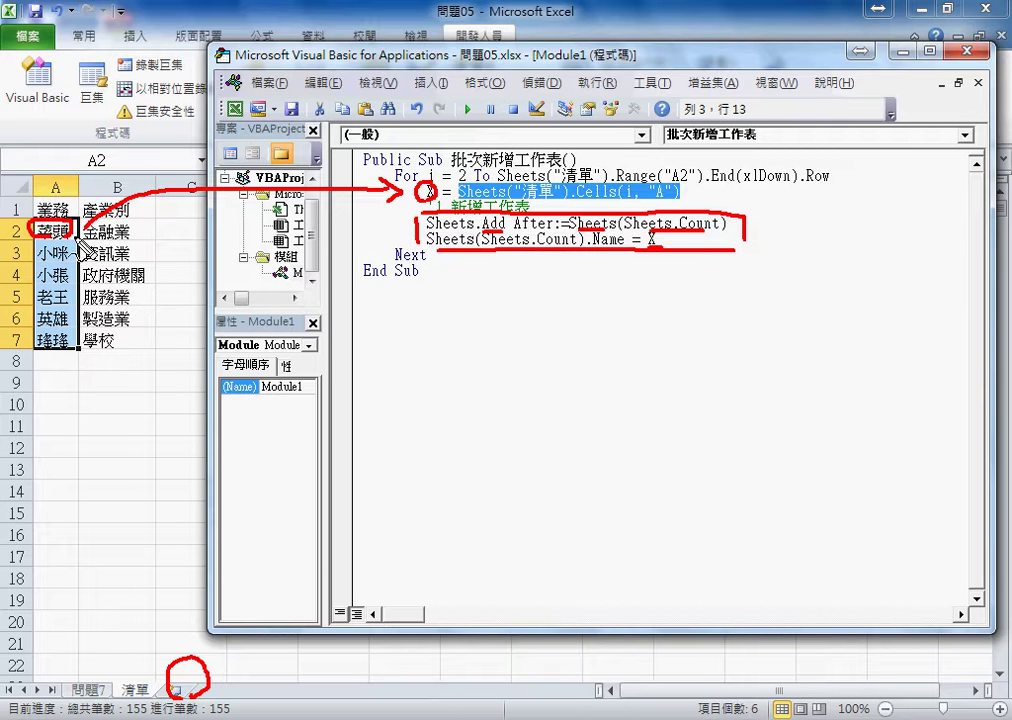
left_click_drag(70, 243, 70, 320)
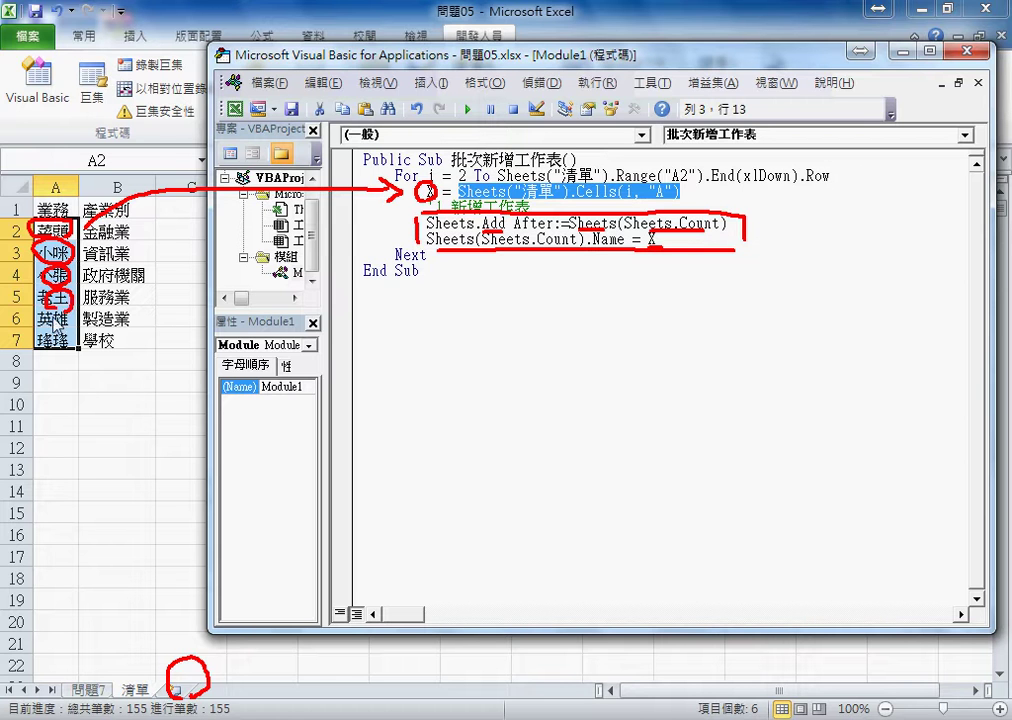
key("Escape")
- Run 批次新增工作表 to create the salesperson sheets, then start a sheets(1).select line after Next
left_click(467, 191)
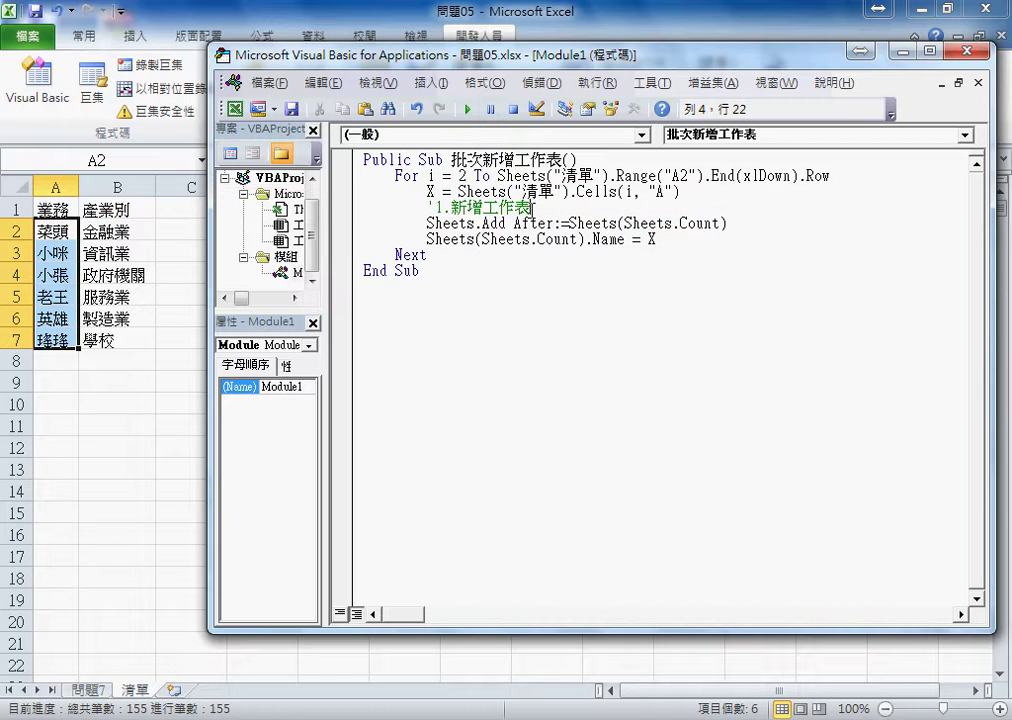
left_click(464, 109)
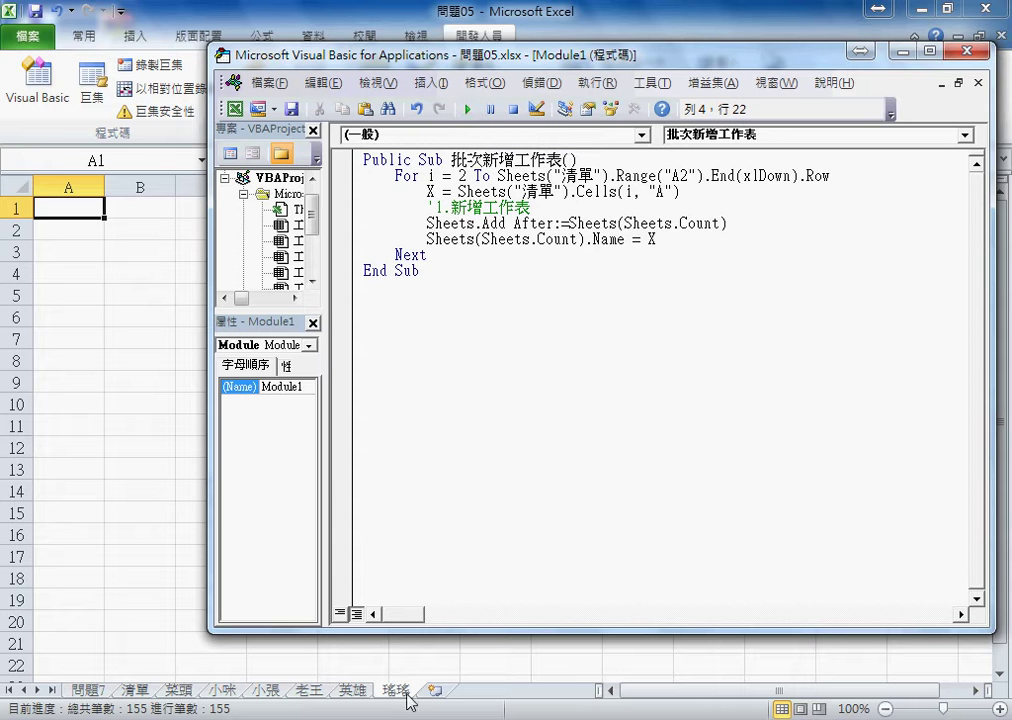
left_click(461, 253)
key("Return")
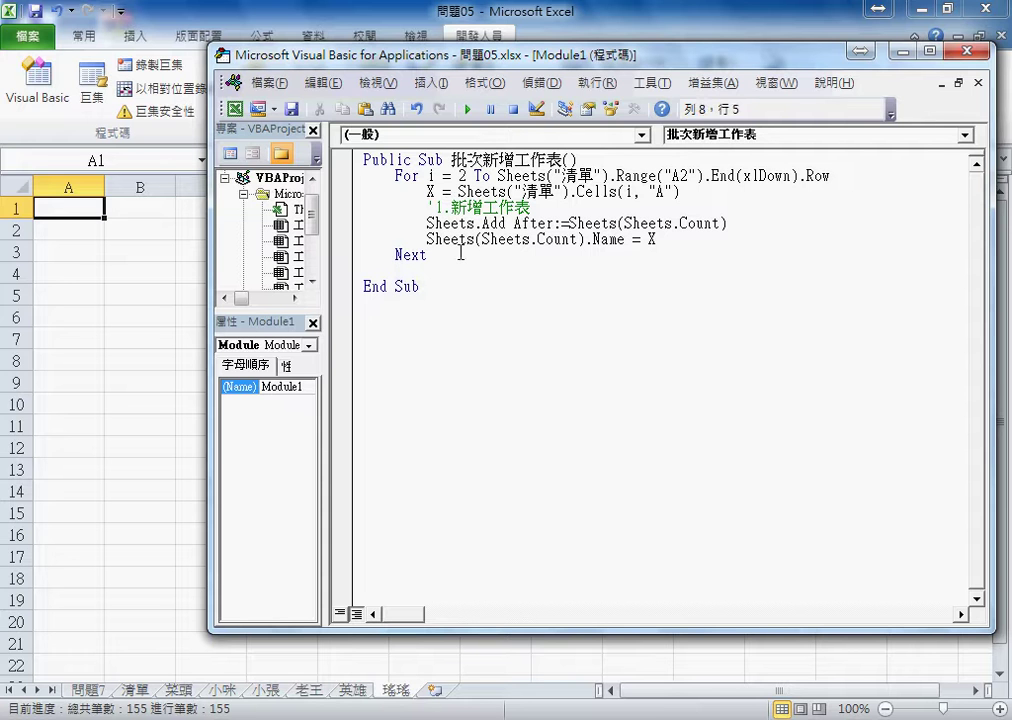
type("shee")
type("ts")
type("(1")
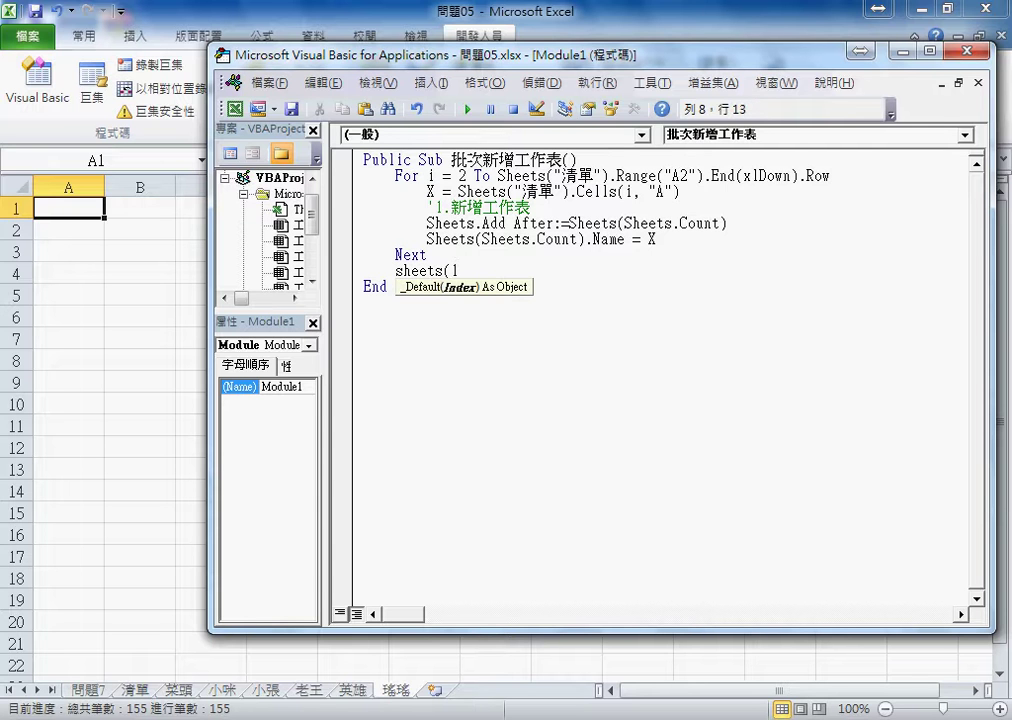
type(").se")
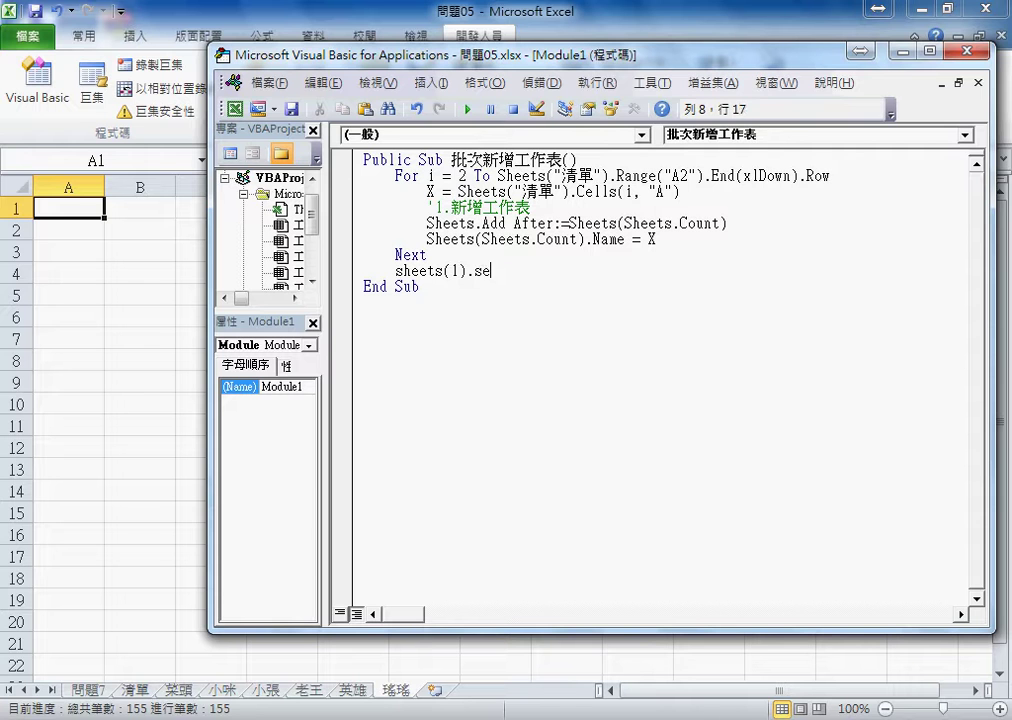
type("le")
type("ct")
- Commit the new line after Next so VBA formats it as Sheets(1).Select
left_click(420, 286)
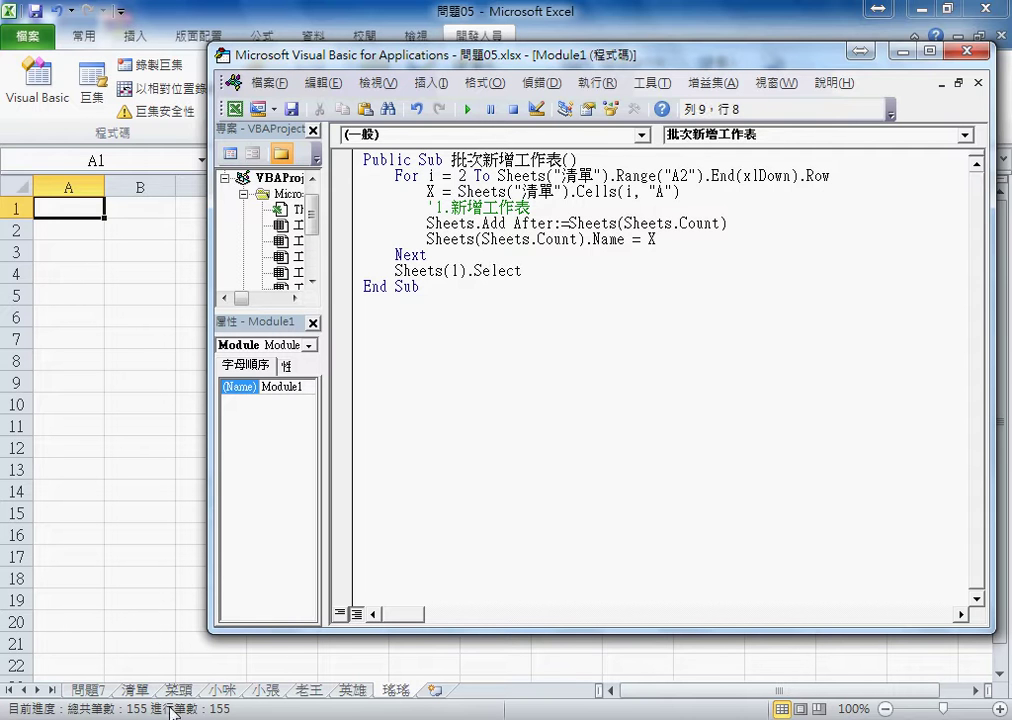
left_click(537, 223)
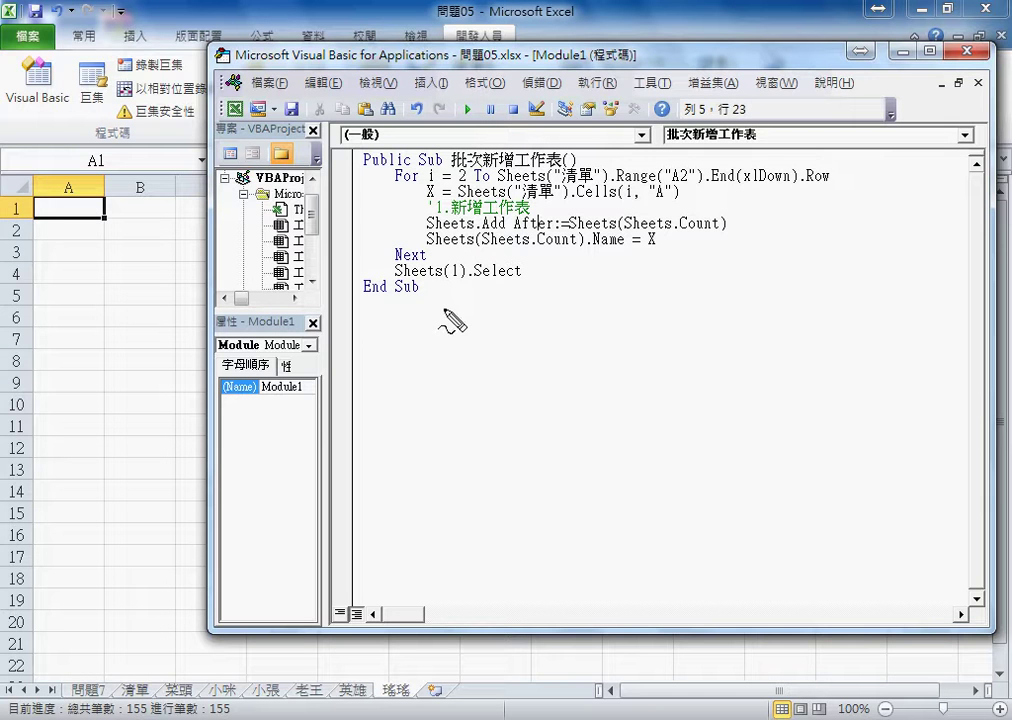
mouse_move(410, 703)
left_mouse_down()
mouse_move(168, 706)
mouse_move(420, 706)
left_mouse_up()
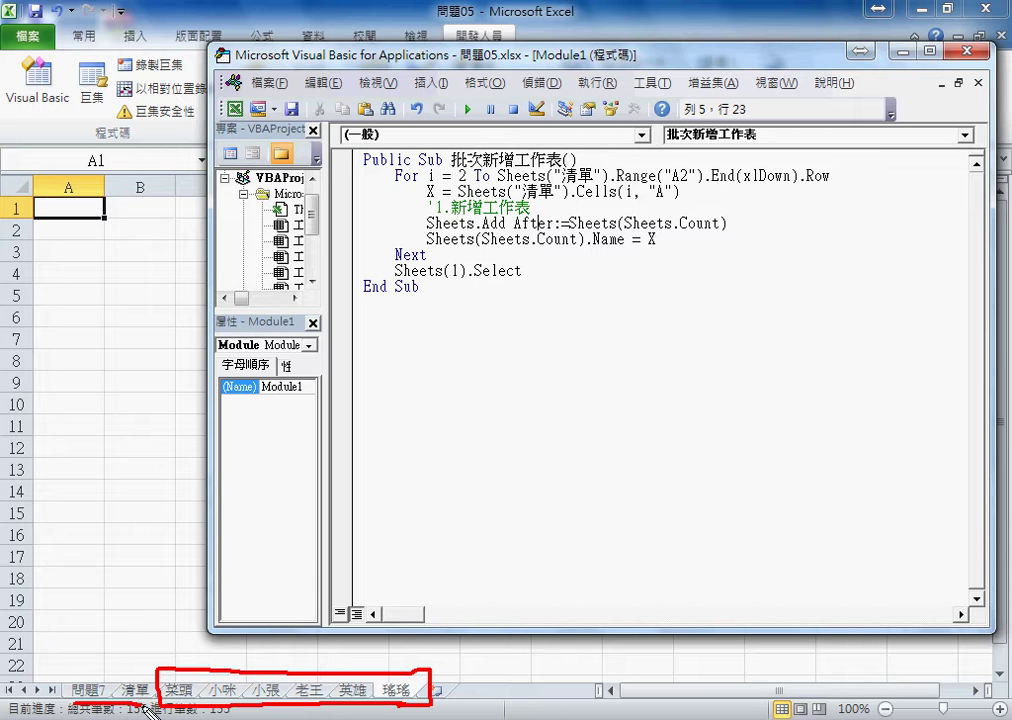
left_click_drag(116, 700, 77, 700)
mouse_move(176, 680)
left_mouse_down()
mouse_move(190, 692)
mouse_move(174, 699)
mouse_move(238, 693)
mouse_move(227, 702)
left_mouse_up()
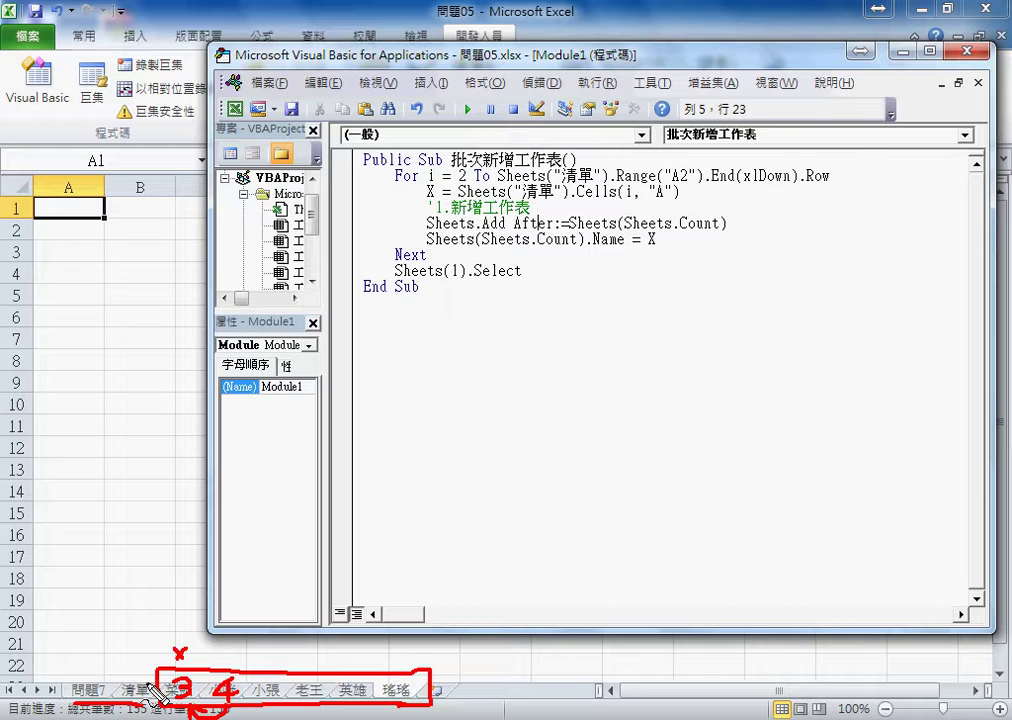
- Switch to the 程式碼 notes in Google Docs and select the 批次刪除工作表 routine
key("Escape")
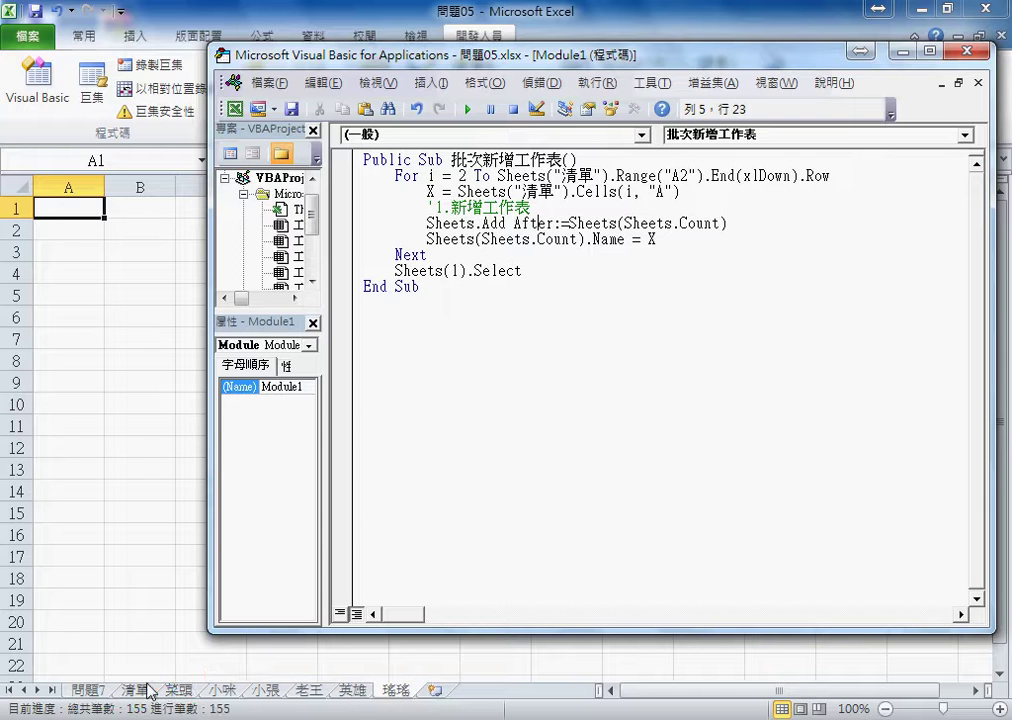
key("ctrl+2")
left_click_drag(157, 712, 420, 712)
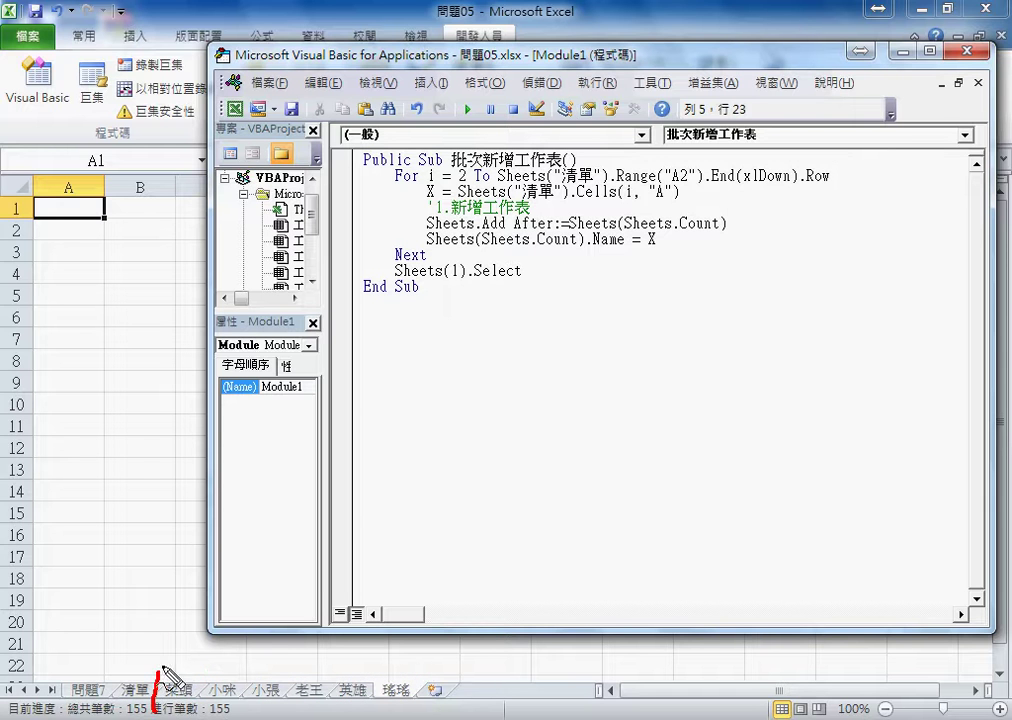
left_click_drag(155, 705, 372, 704)
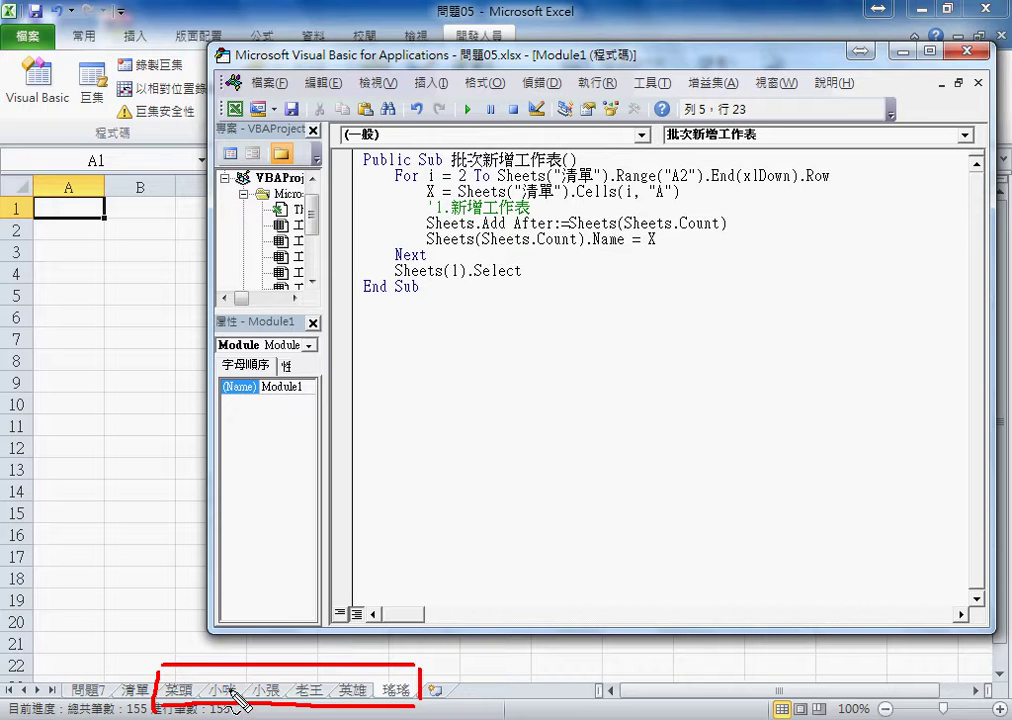
mouse_move(424, 619)
left_mouse_down()
mouse_move(401, 635)
mouse_move(424, 631)
left_mouse_up()
mouse_move(432, 567)
left_mouse_down()
mouse_move(414, 594)
mouse_move(436, 594)
left_mouse_up()
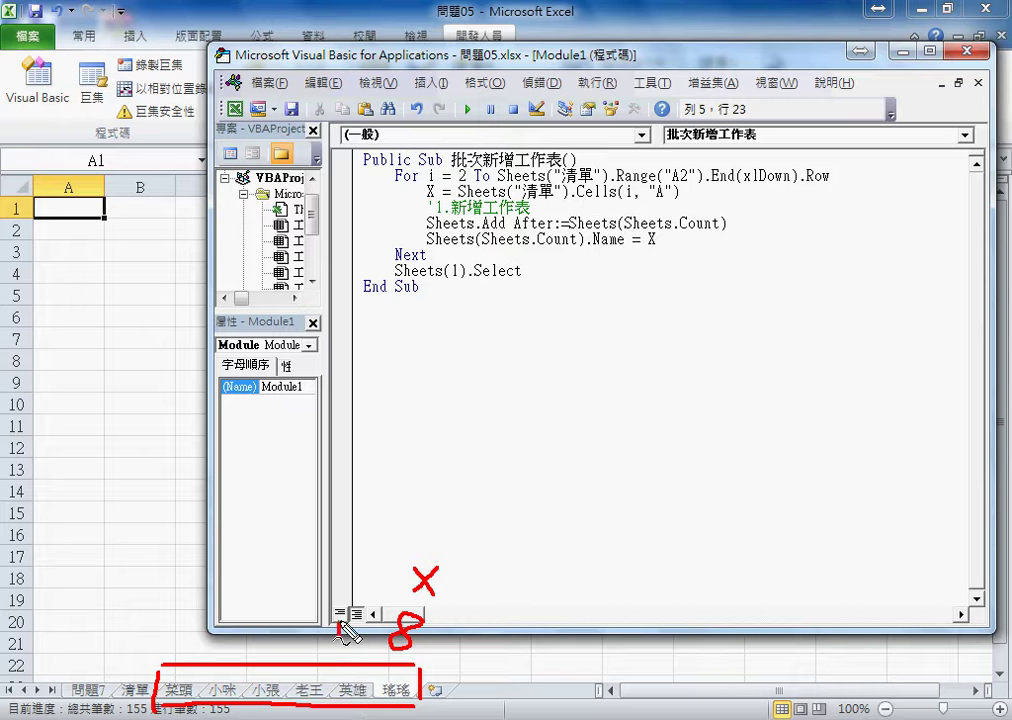
mouse_move(351, 668)
left_mouse_down()
mouse_move(354, 568)
mouse_move(361, 597)
left_mouse_up()
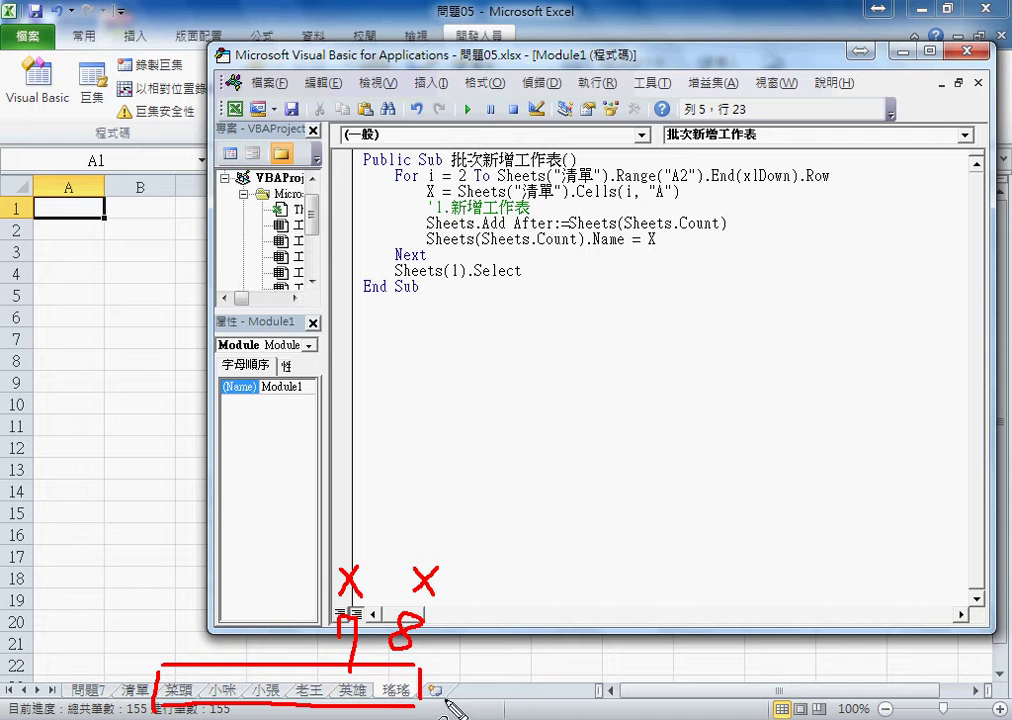
key("Escape")
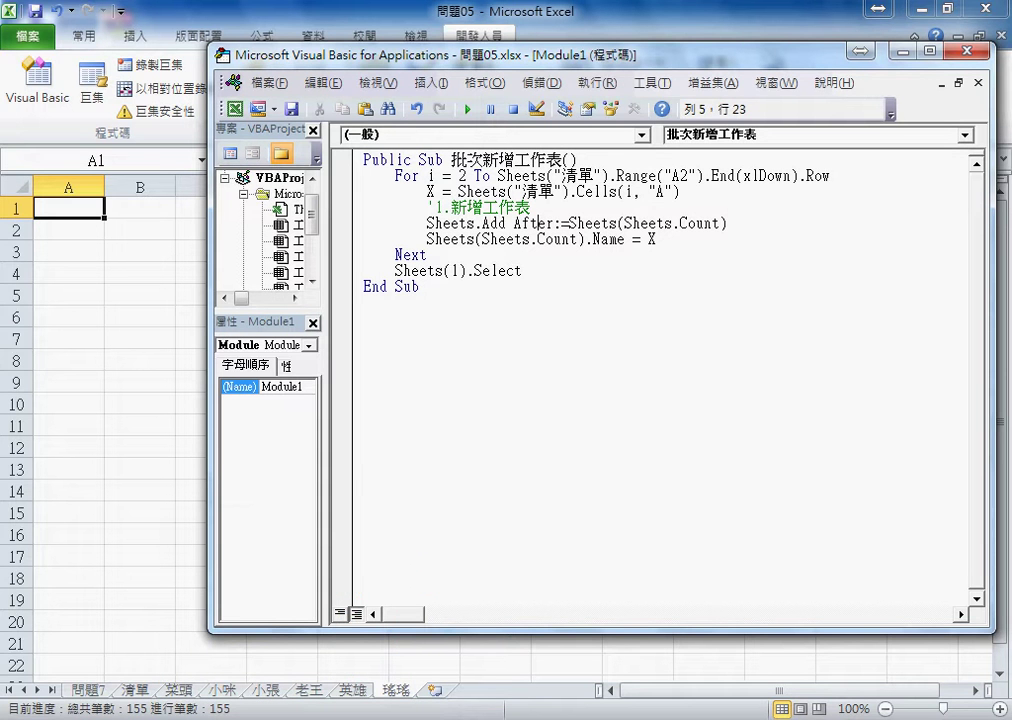
left_click(350, 640)
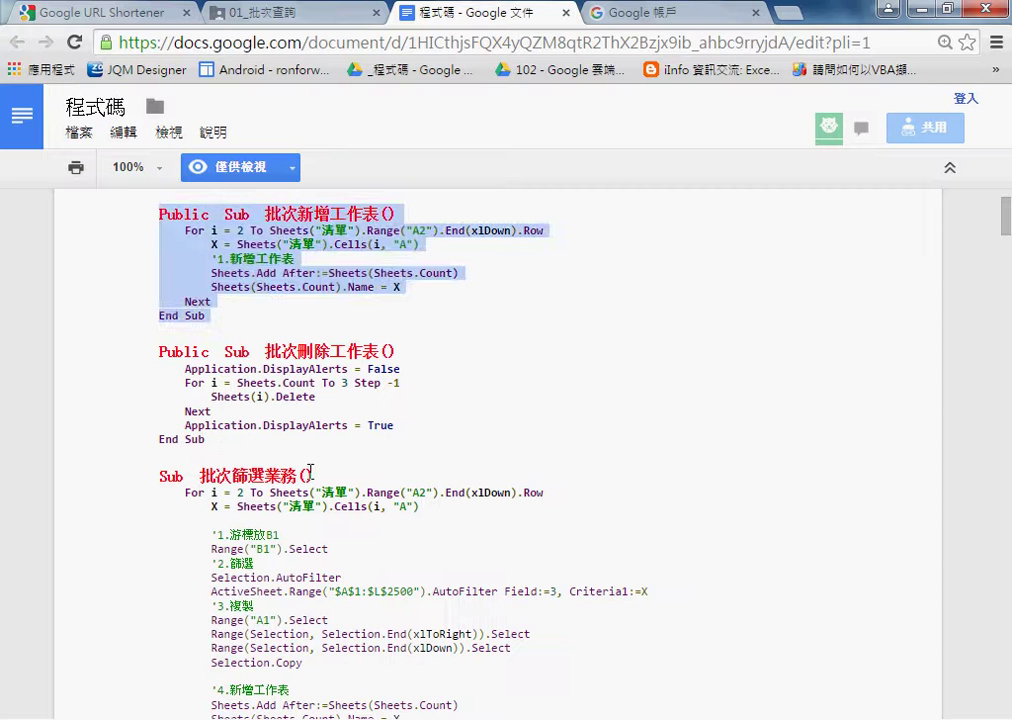
left_click_drag(206, 439, 158, 351)
key("ctrl+c")
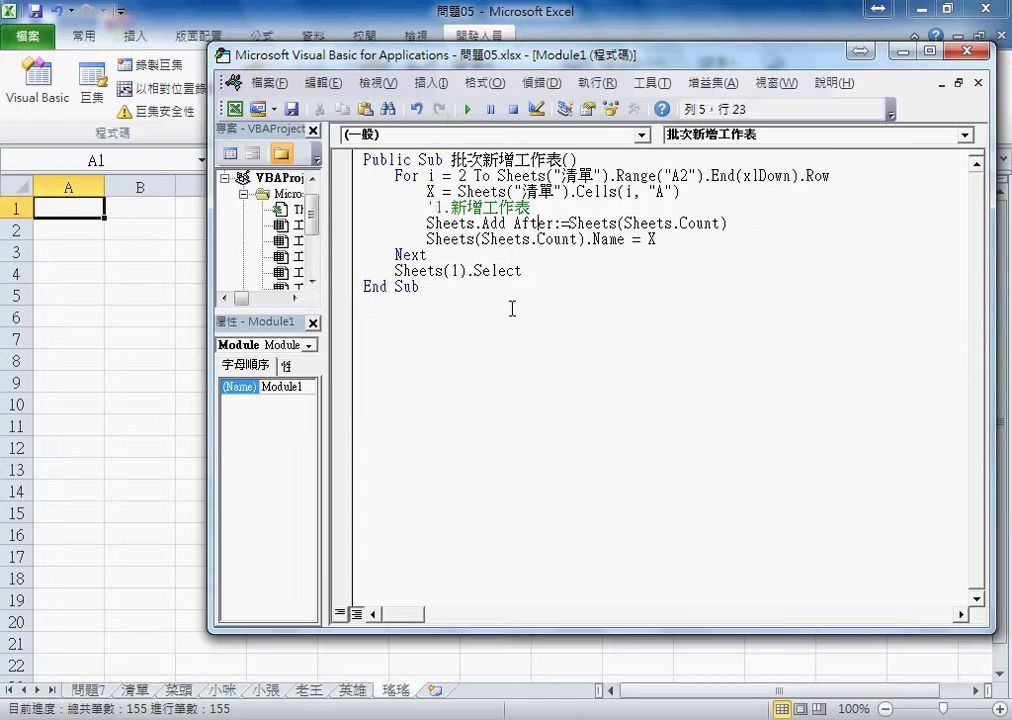
- Paste the 批次刪除工作表 routine below End Sub, then highlight its name and the Application alerts line
left_click(481, 317)
key("ctrl+v")
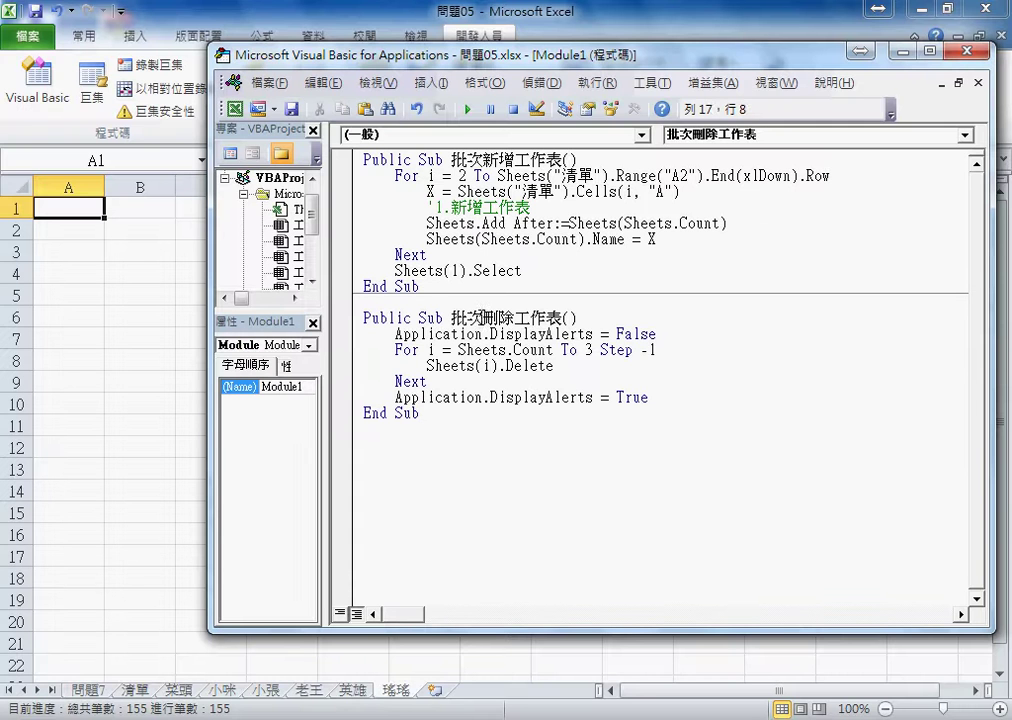
left_click_drag(451, 317, 545, 317)
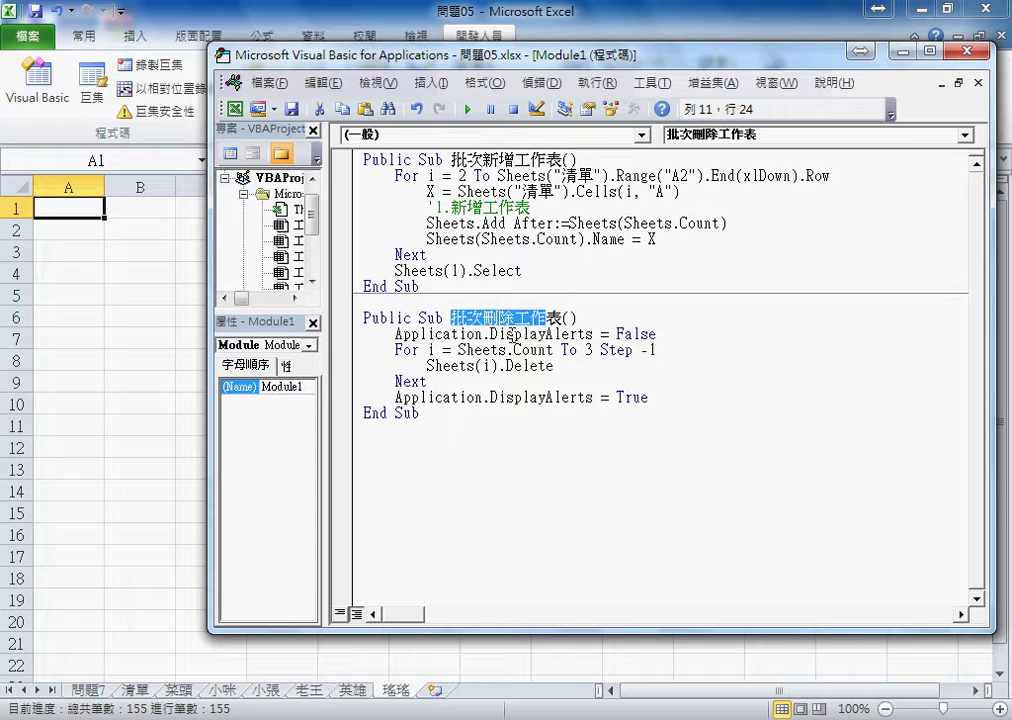
left_click_drag(395, 334, 596, 334)
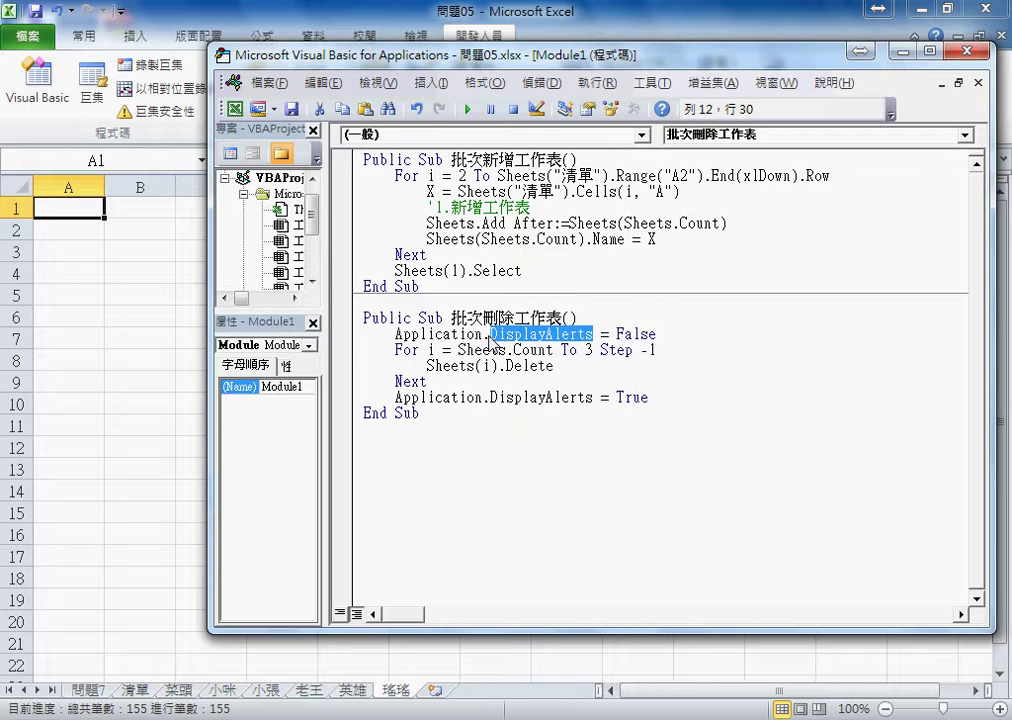
left_click_drag(483, 334, 668, 338)
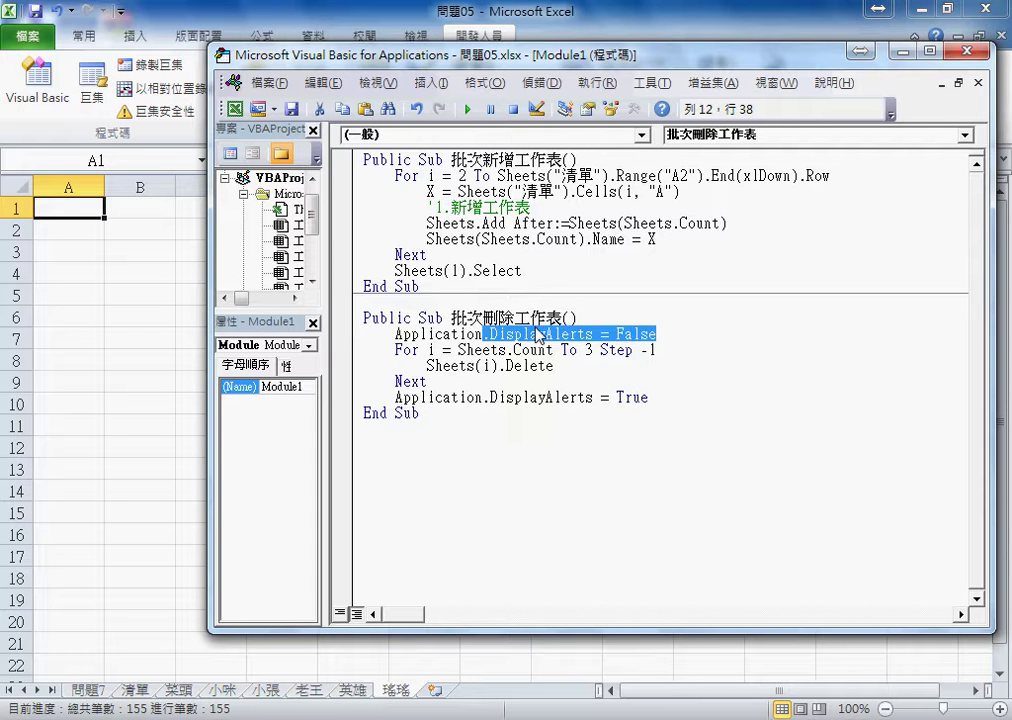
type(".d")
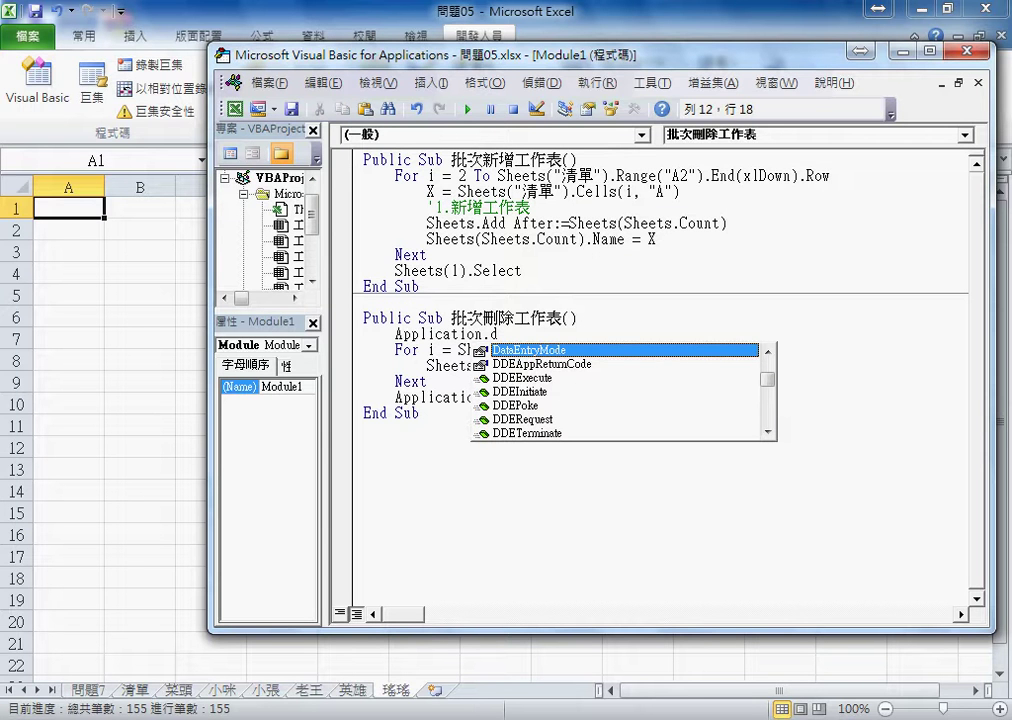
type("i")
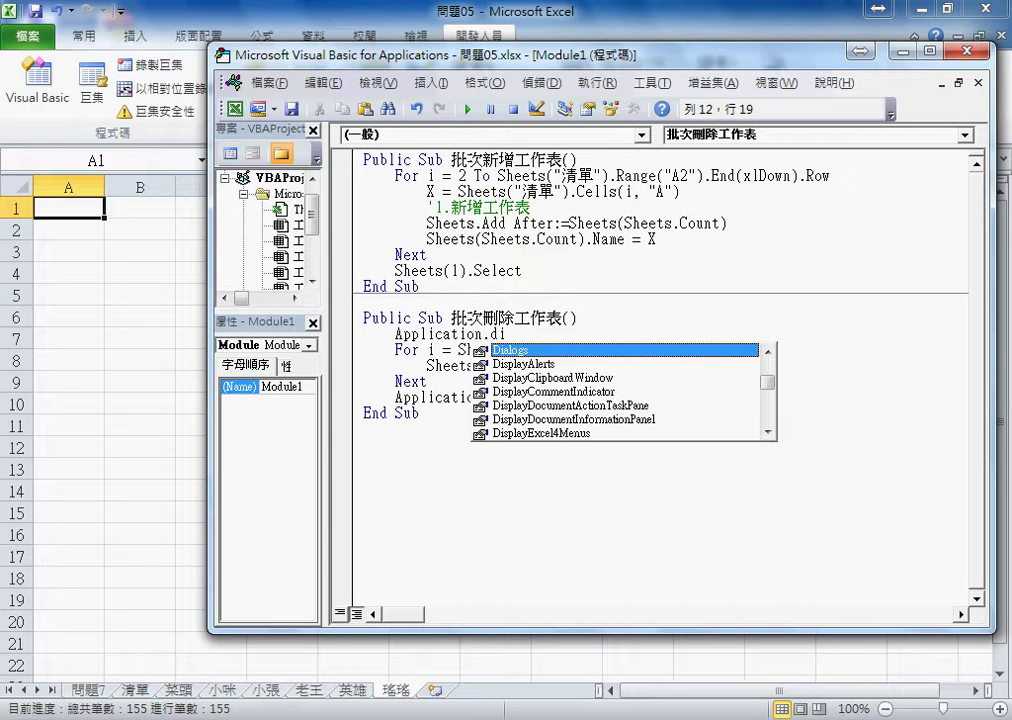
key("Down")
key("space")
type("=")
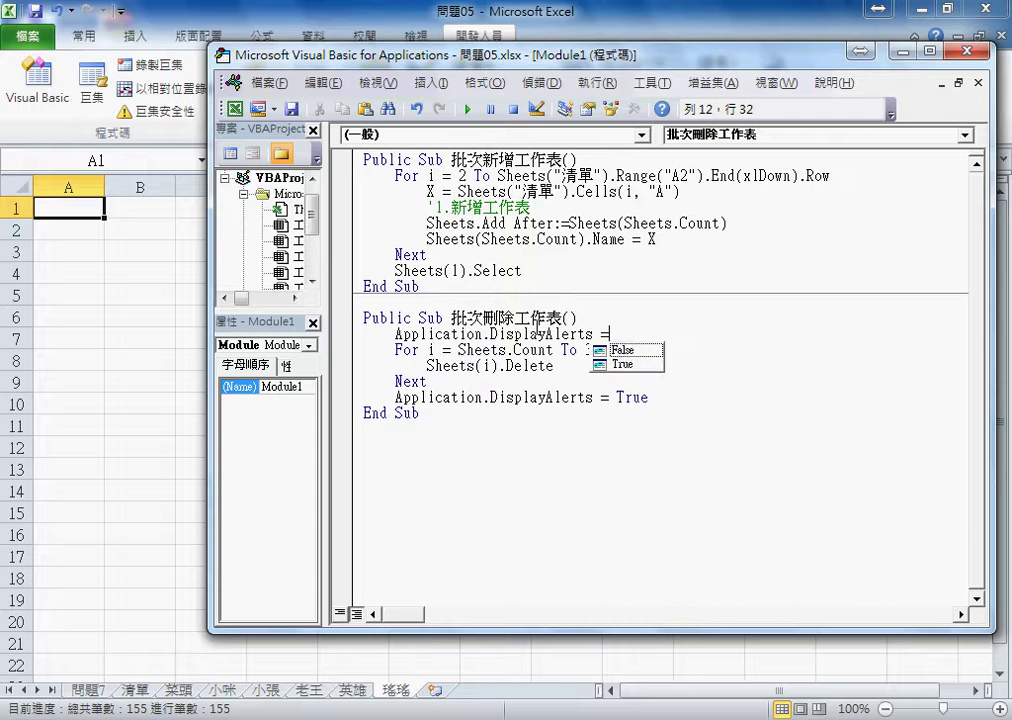
key("Down")
key("space")
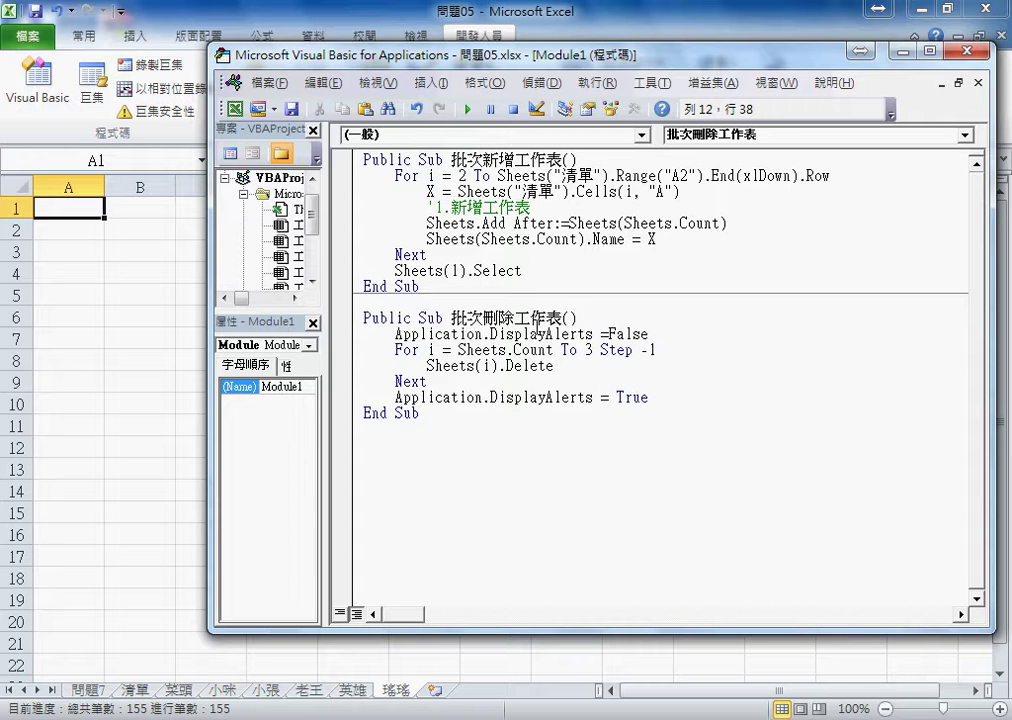
left_click_drag(655, 398, 395, 397)
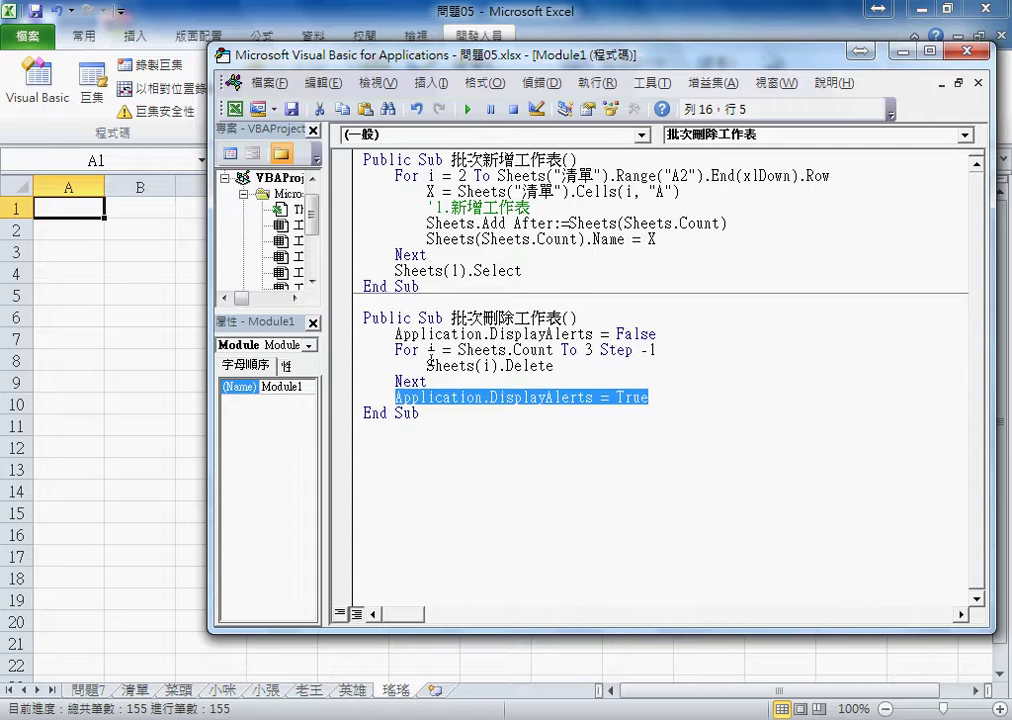
left_click_drag(435, 350, 427, 350)
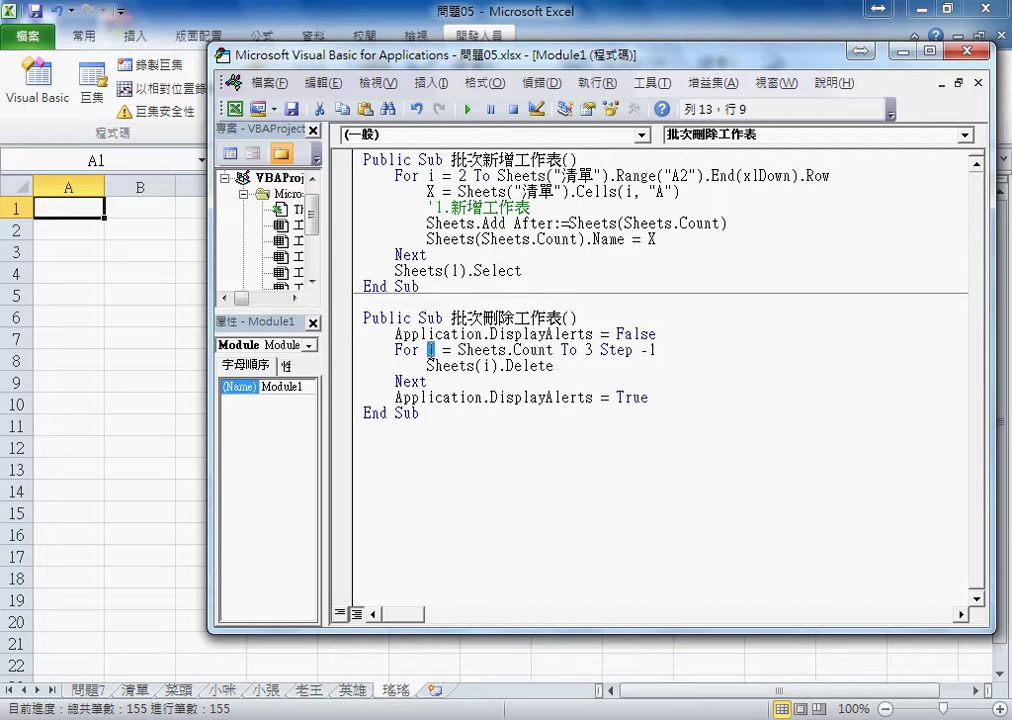
left_click_drag(458, 350, 553, 350)
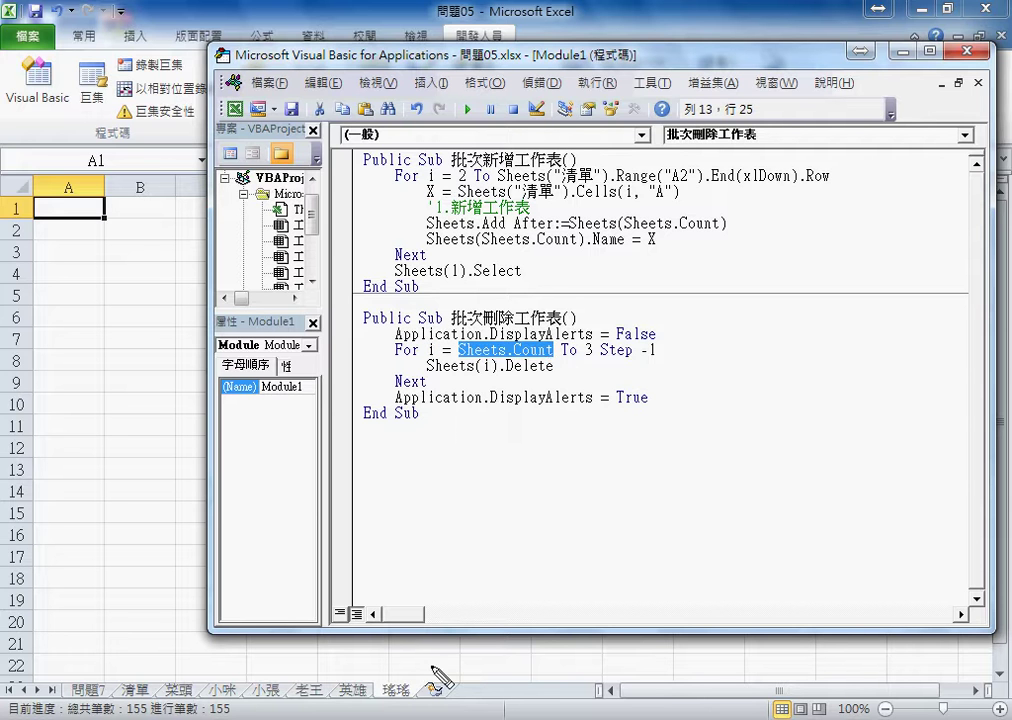
left_click_drag(386, 693, 413, 700)
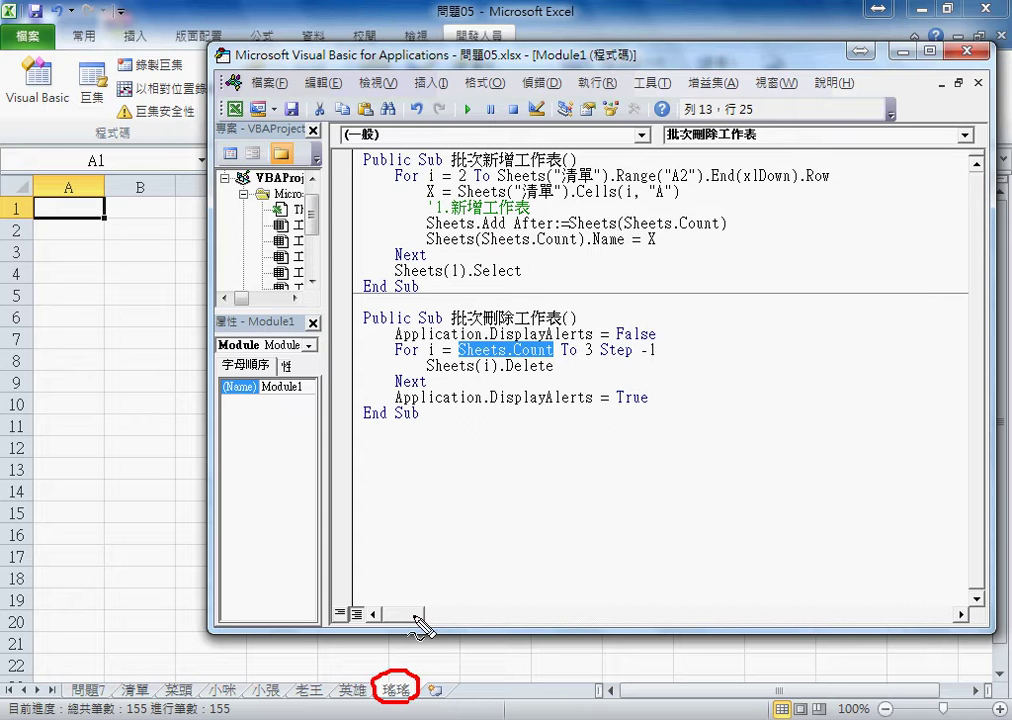
left_click_drag(412, 612, 405, 620)
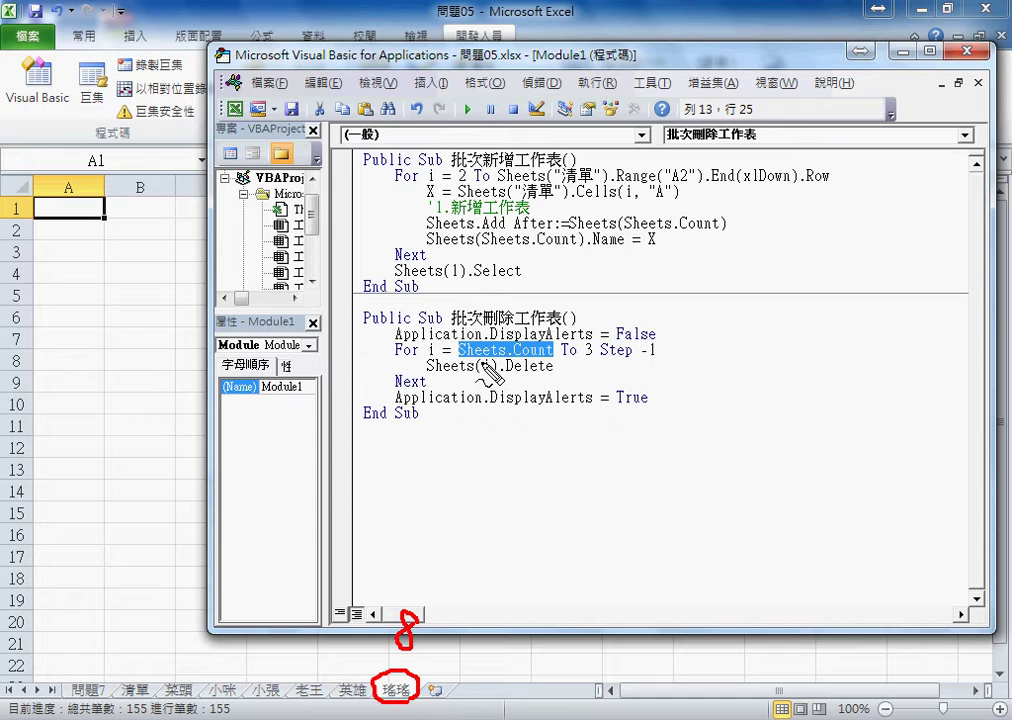
mouse_move(484, 360)
left_mouse_down()
mouse_move(408, 612)
mouse_move(424, 592)
left_mouse_up()
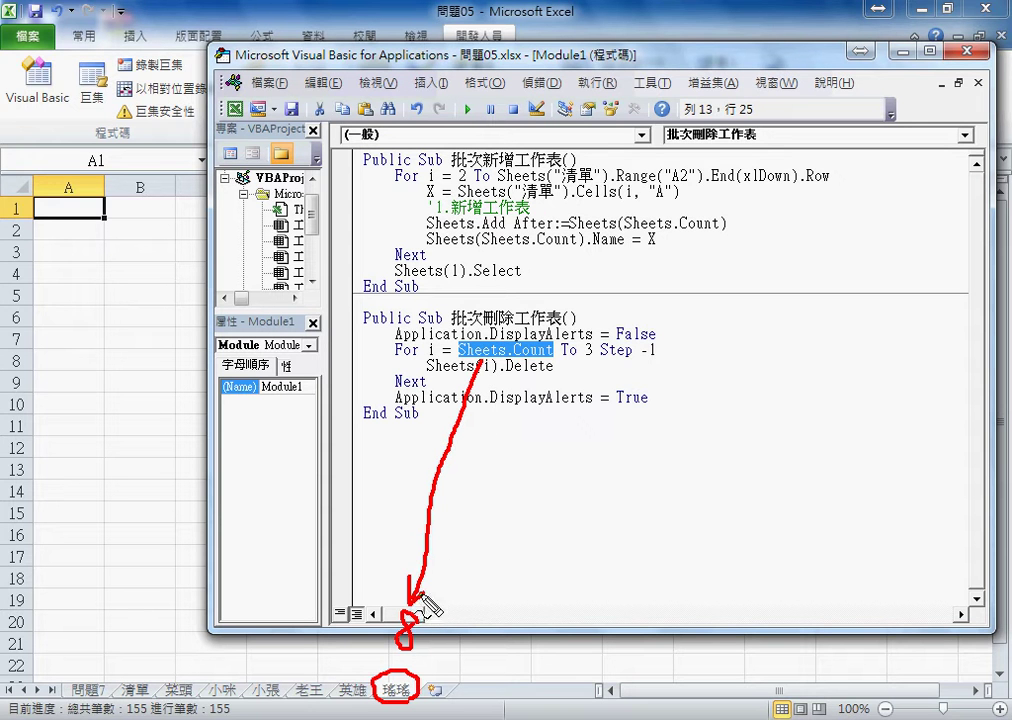
left_click_drag(85, 700, 385, 702)
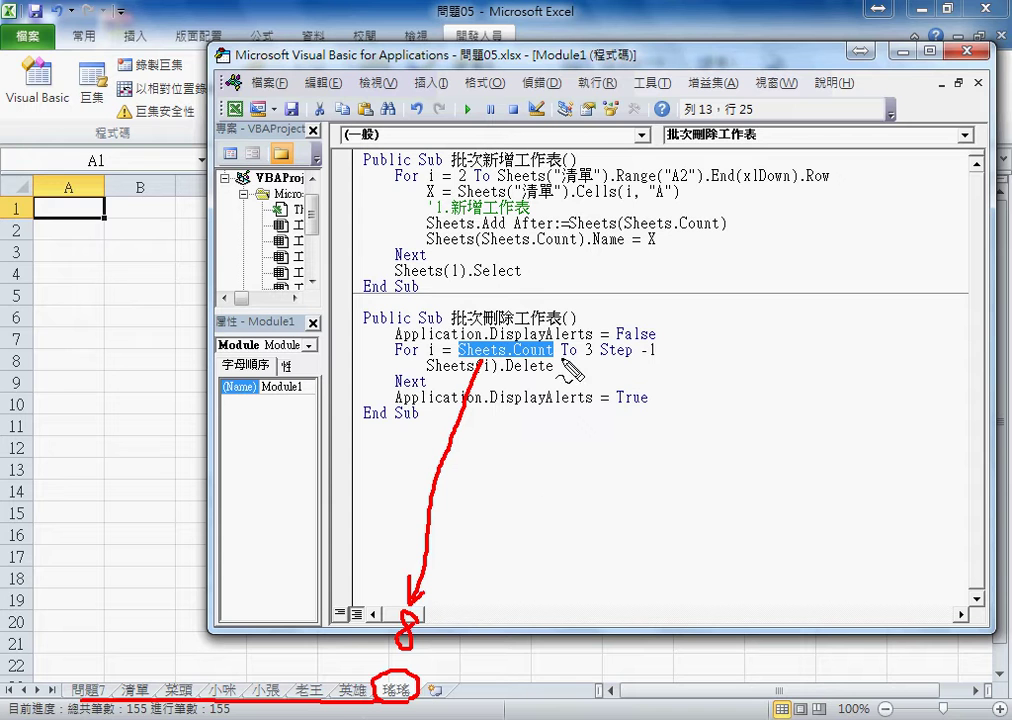
left_click_drag(562, 356, 597, 357)
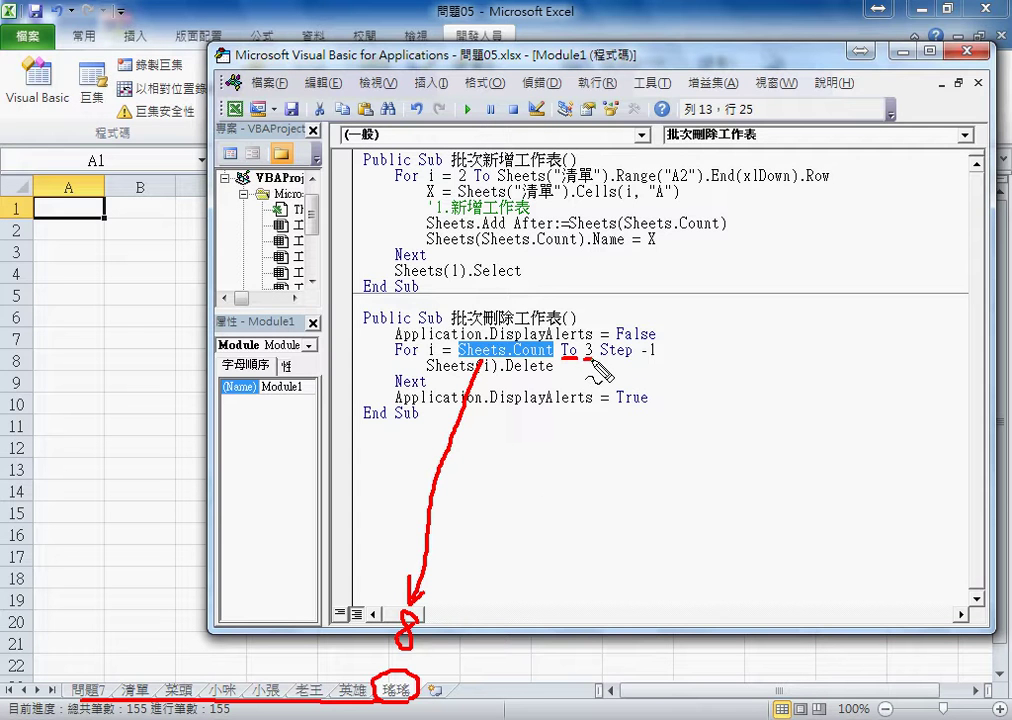
mouse_move(155, 668)
left_mouse_down()
mouse_move(100, 659)
mouse_move(155, 667)
left_mouse_up()
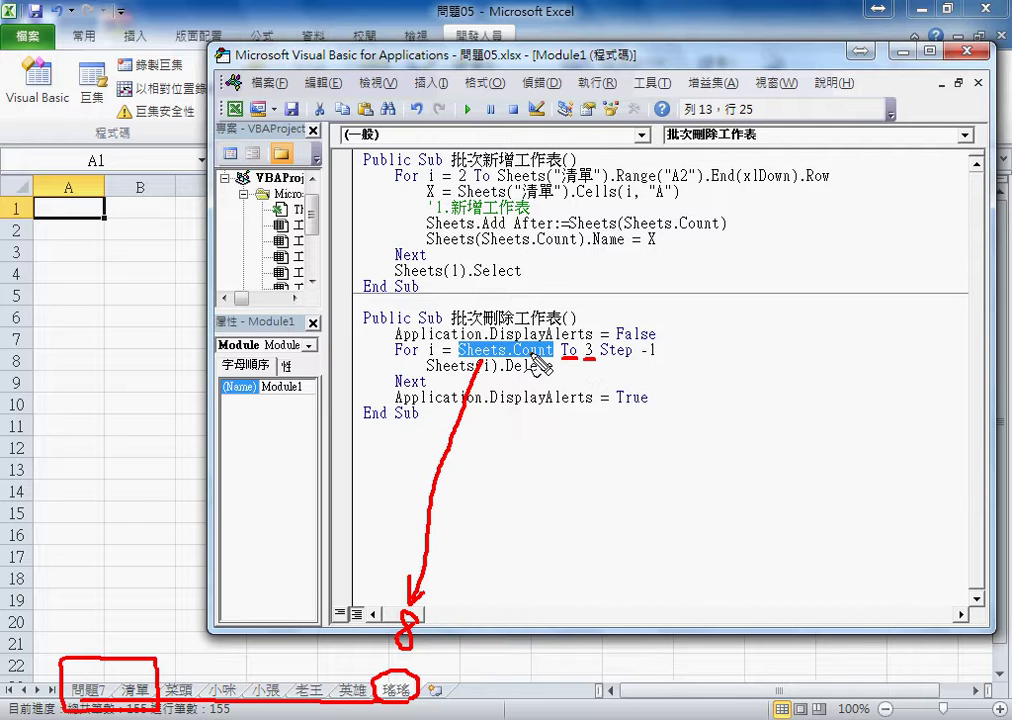
left_click_drag(590, 338, 588, 364)
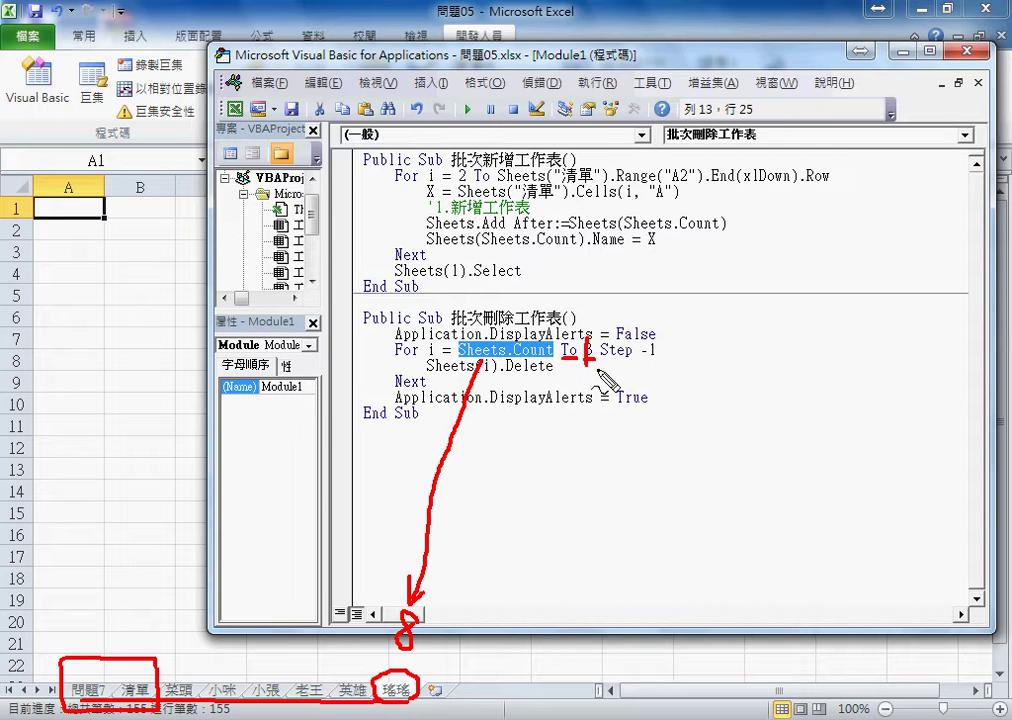
left_click_drag(602, 352, 660, 361)
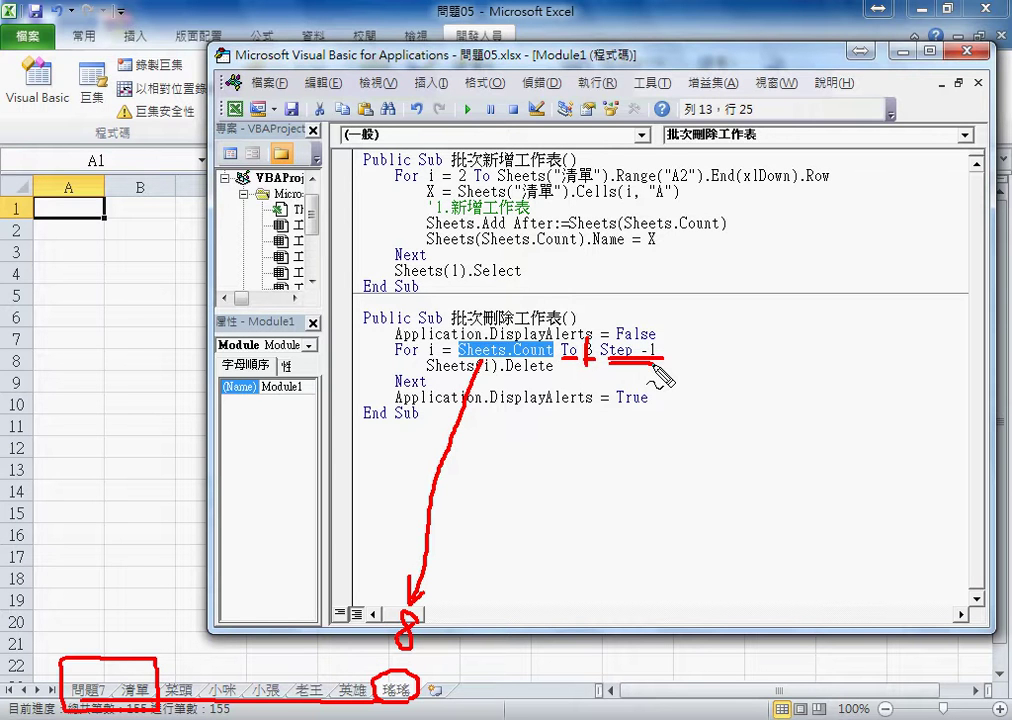
- Highlight the Sheets(i) variable, the For…Next loop and the DisplayAlerts reset line in the delete macro
key("Escape")
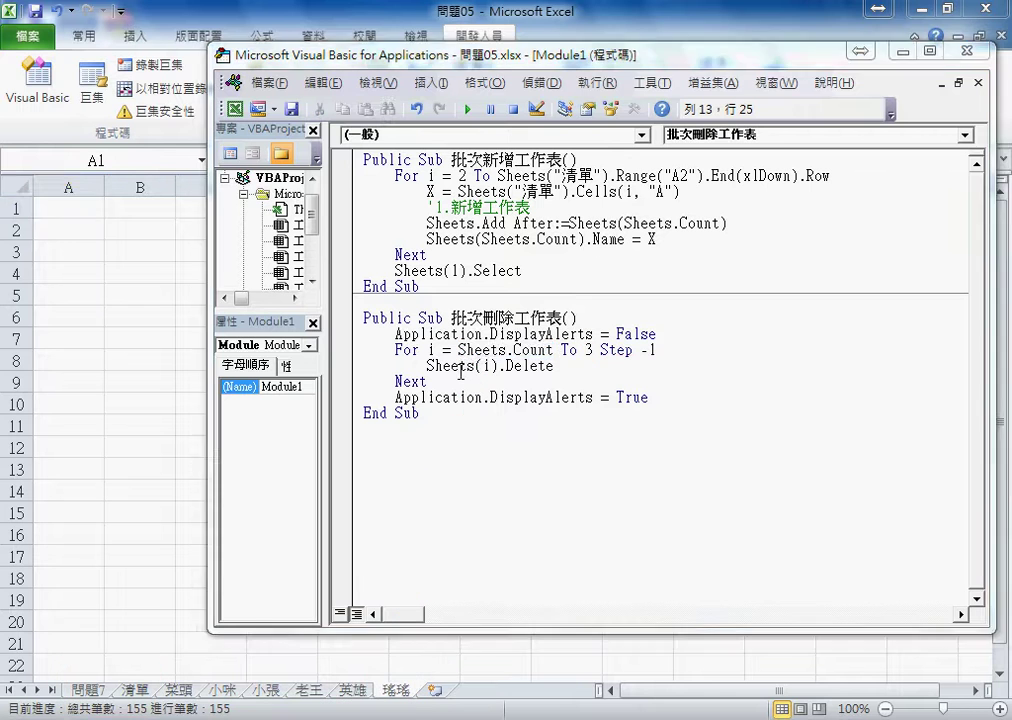
double_click(487, 366)
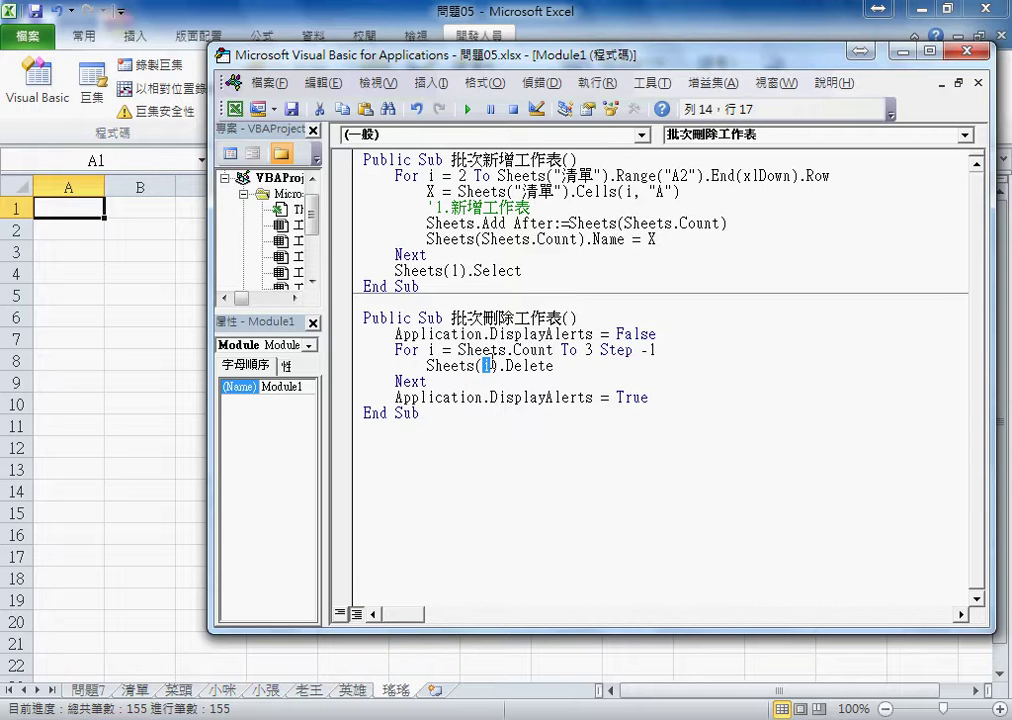
key("End")
double_click(489, 366)
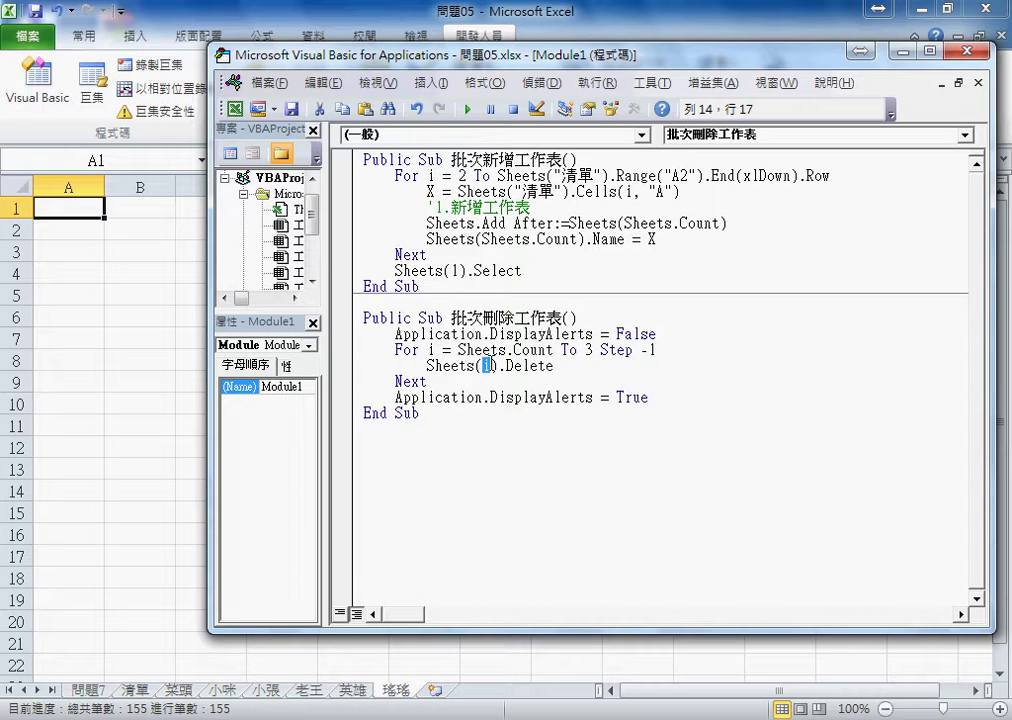
left_click(541, 366)
left_click_drag(444, 381, 360, 350)
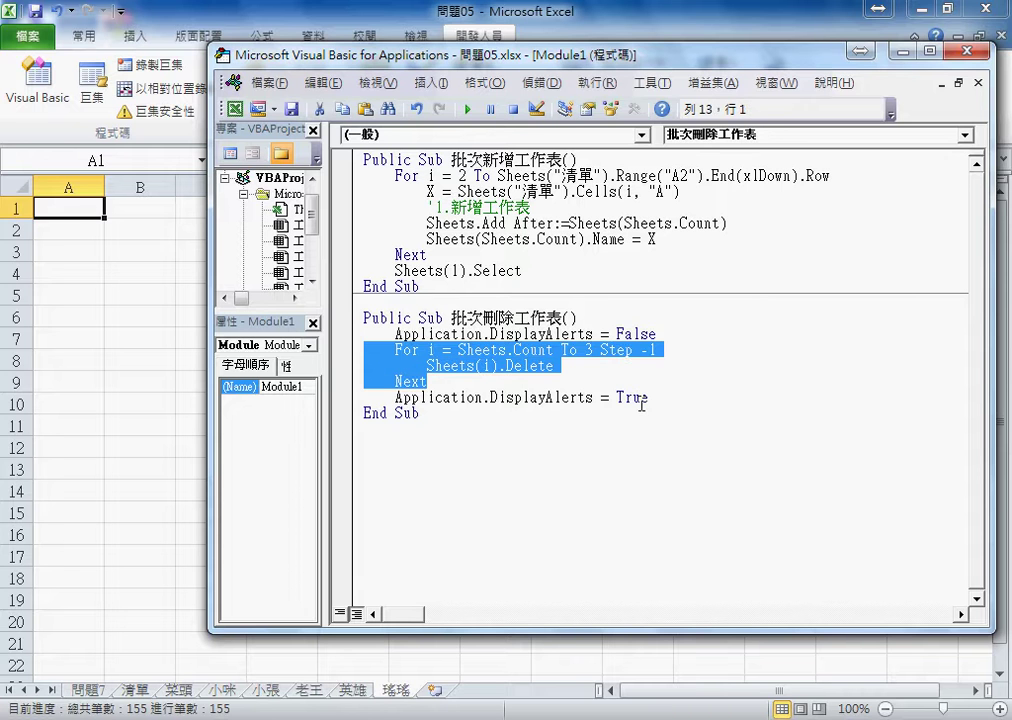
left_click_drag(649, 397, 396, 397)
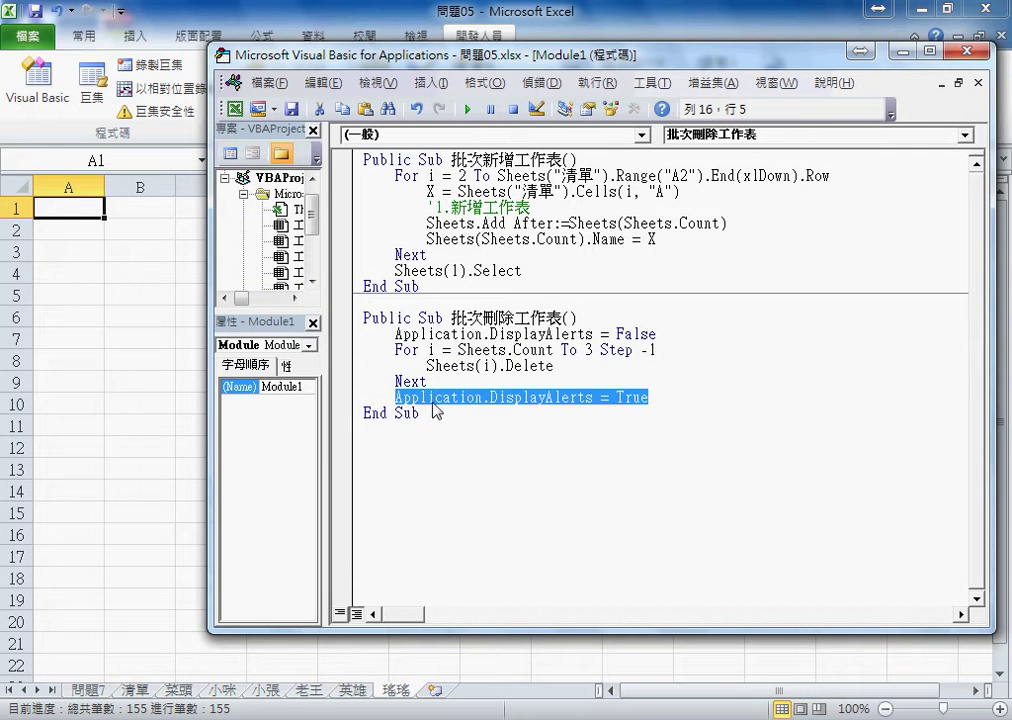
- Run the delete macro, the add macro, then the delete macro again, leaving only 問題7 and 清單
left_click(513, 365)
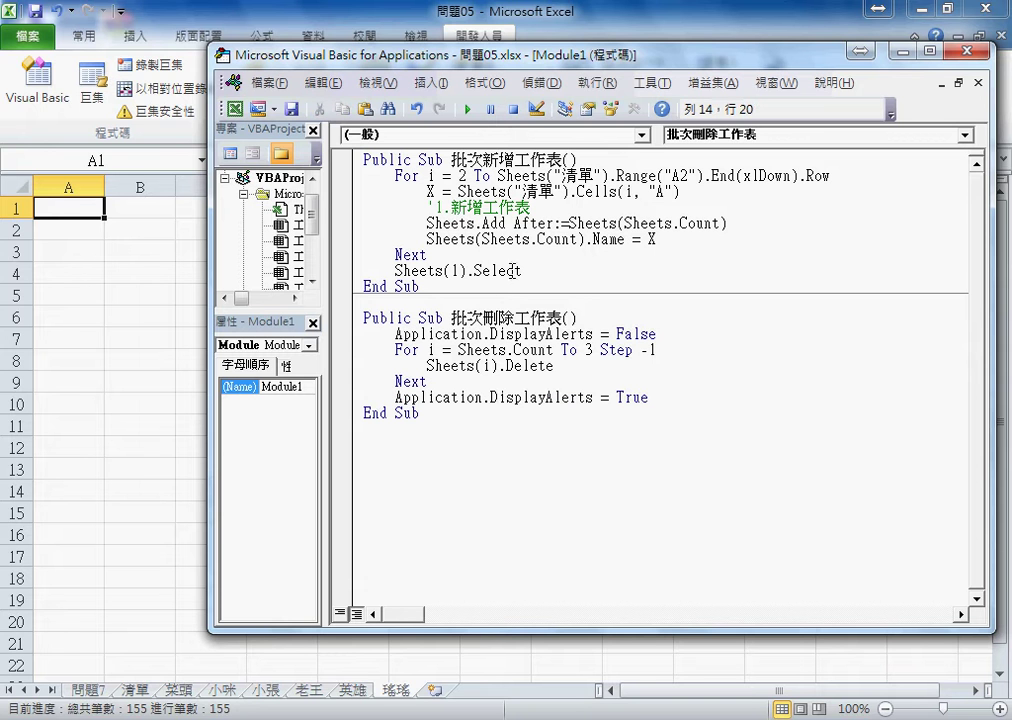
left_click(467, 111)
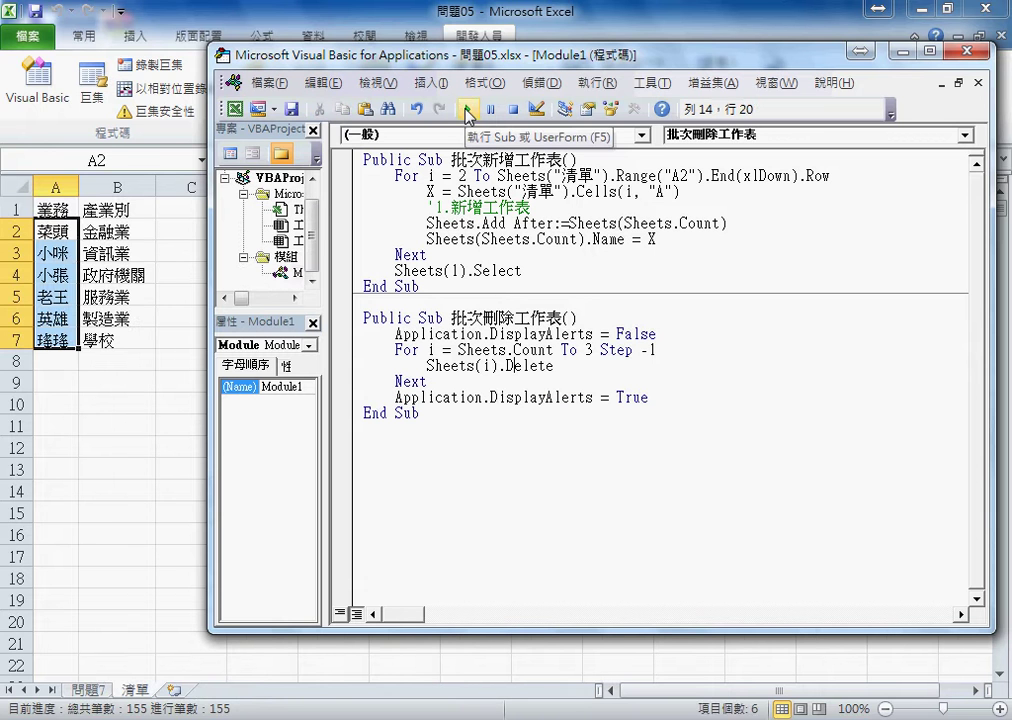
left_click(530, 207)
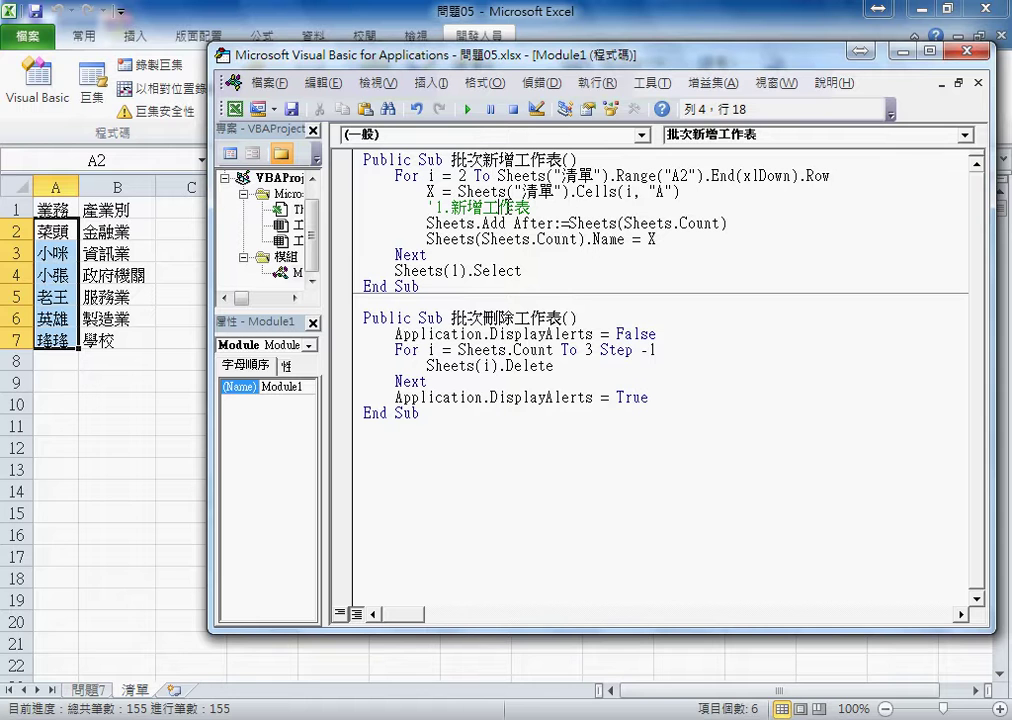
left_click(467, 109)
left_click(440, 381)
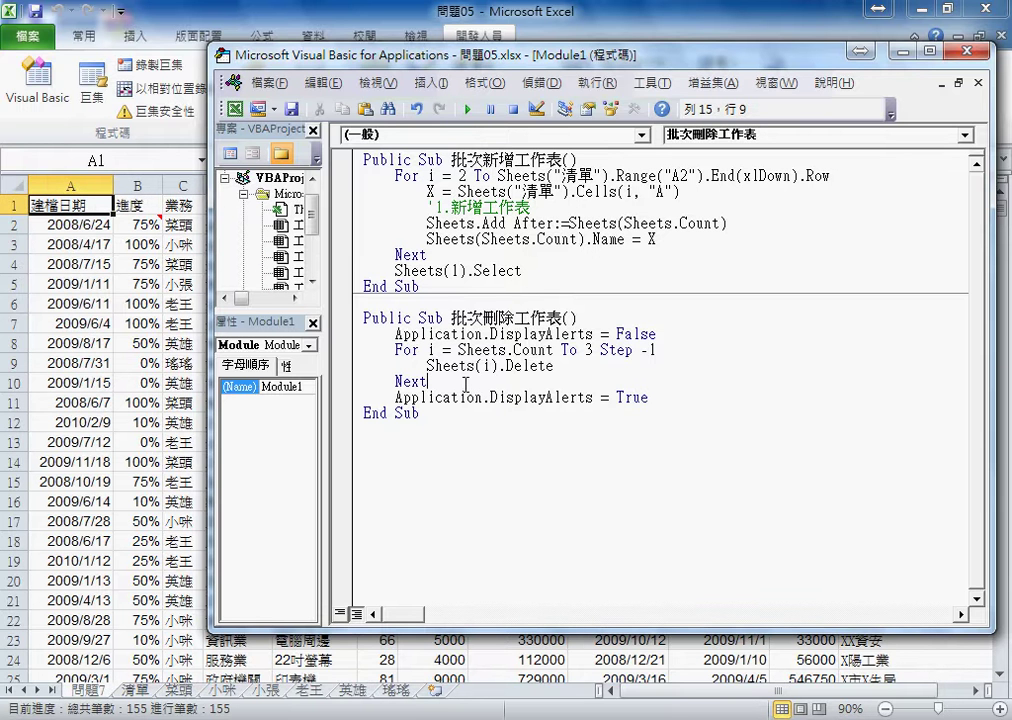
left_click(466, 111)
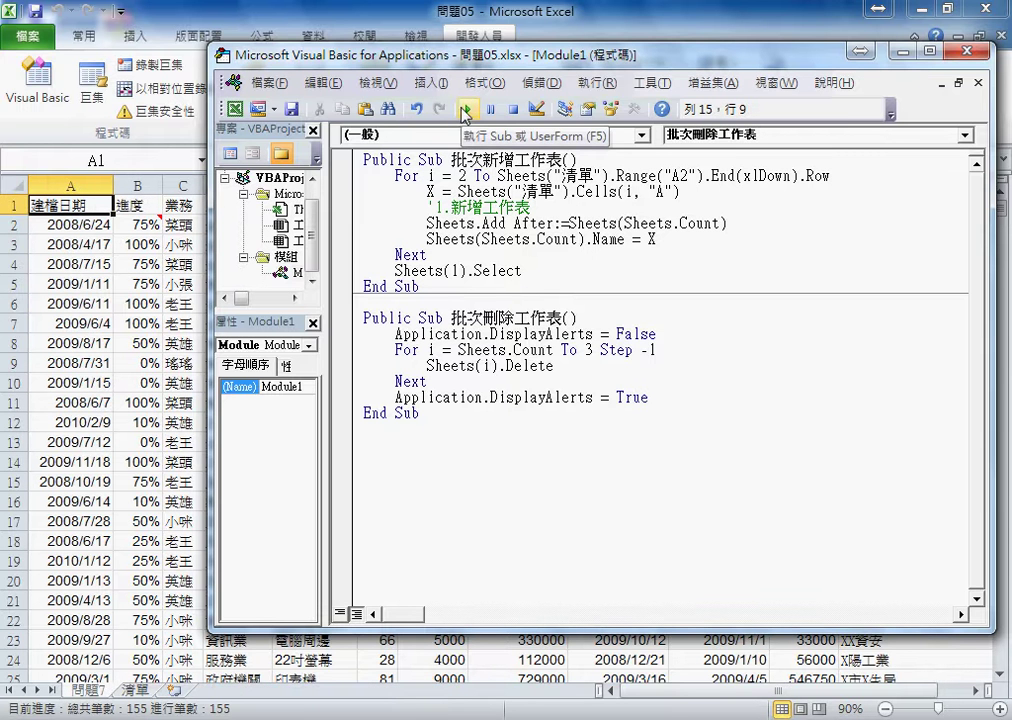
left_click(528, 207)
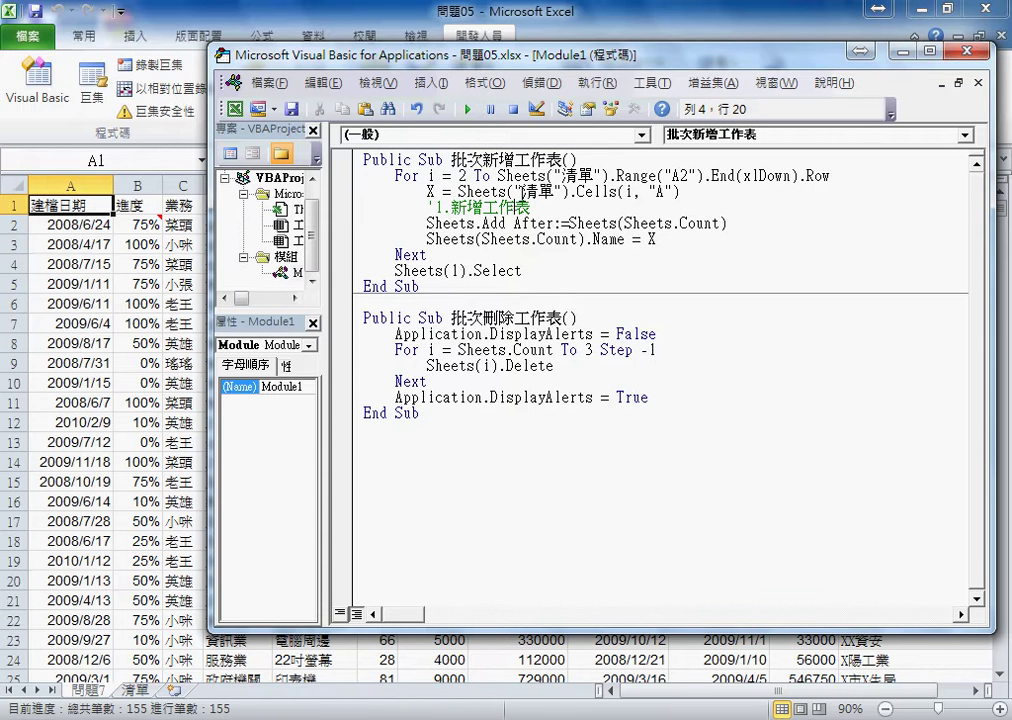
left_click_drag(532, 276, 394, 271)
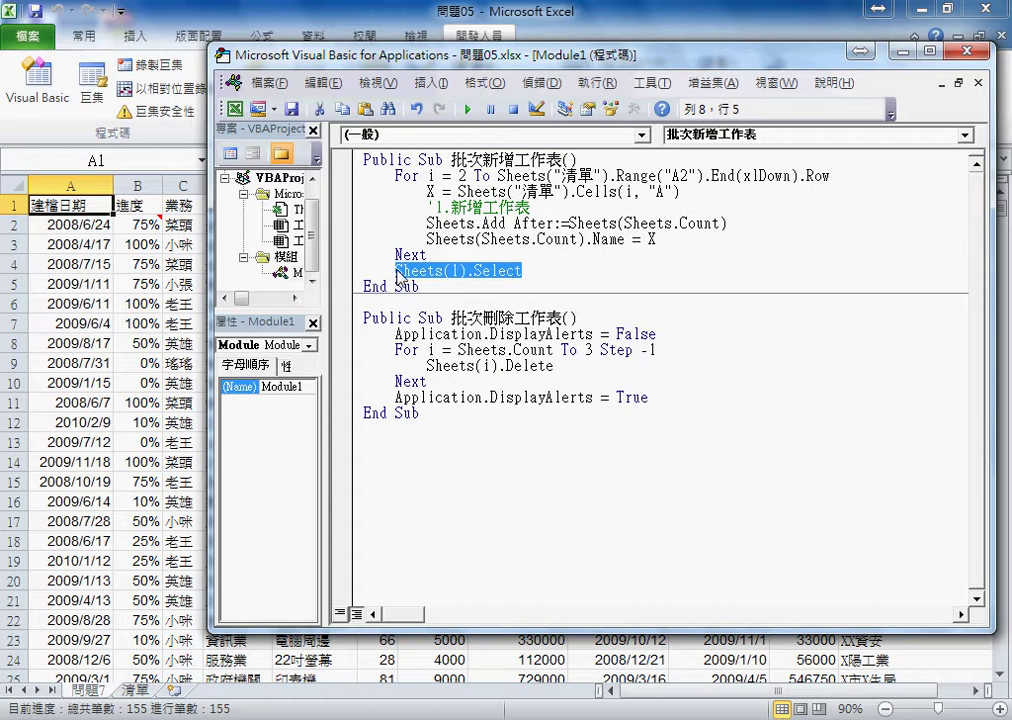
left_click(466, 364)
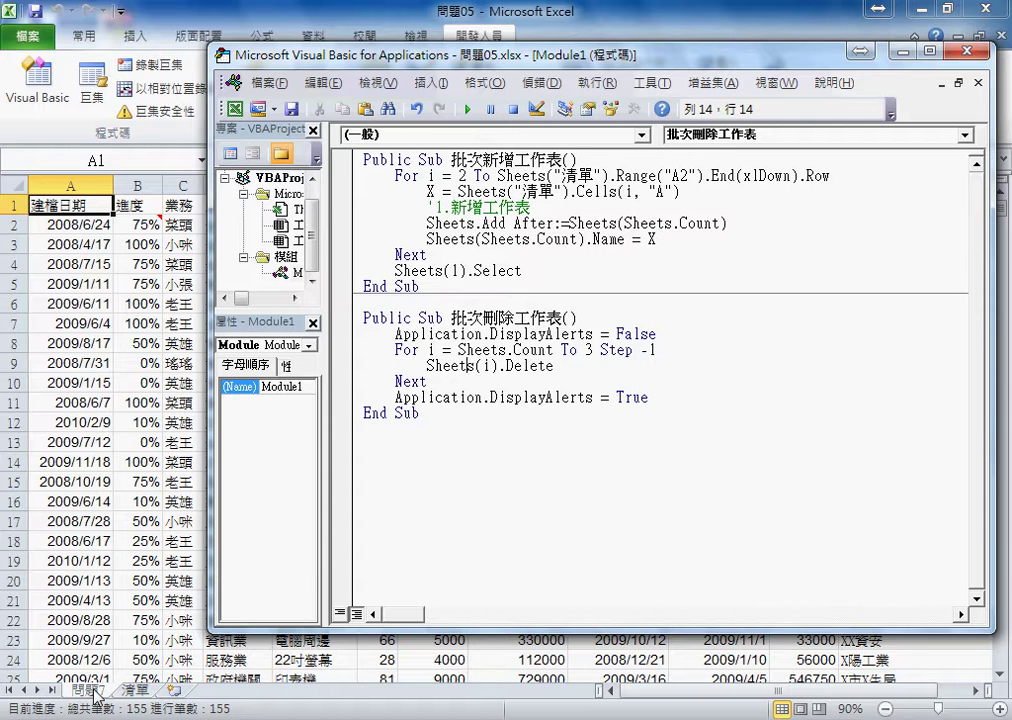
left_click_drag(514, 271, 398, 273)
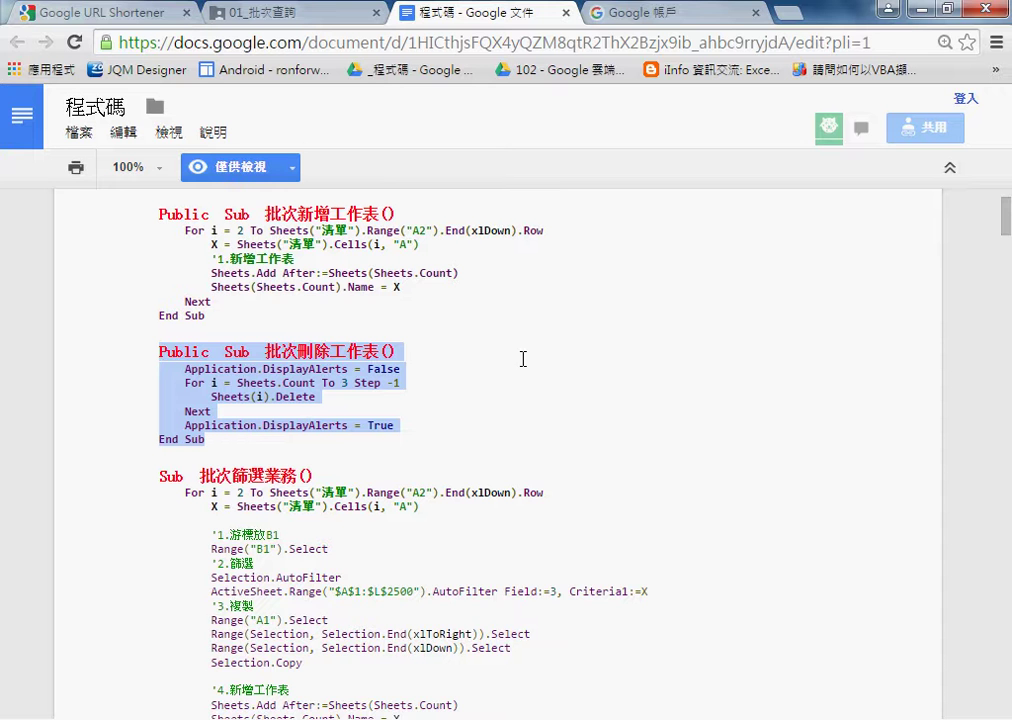
left_click(420, 258)
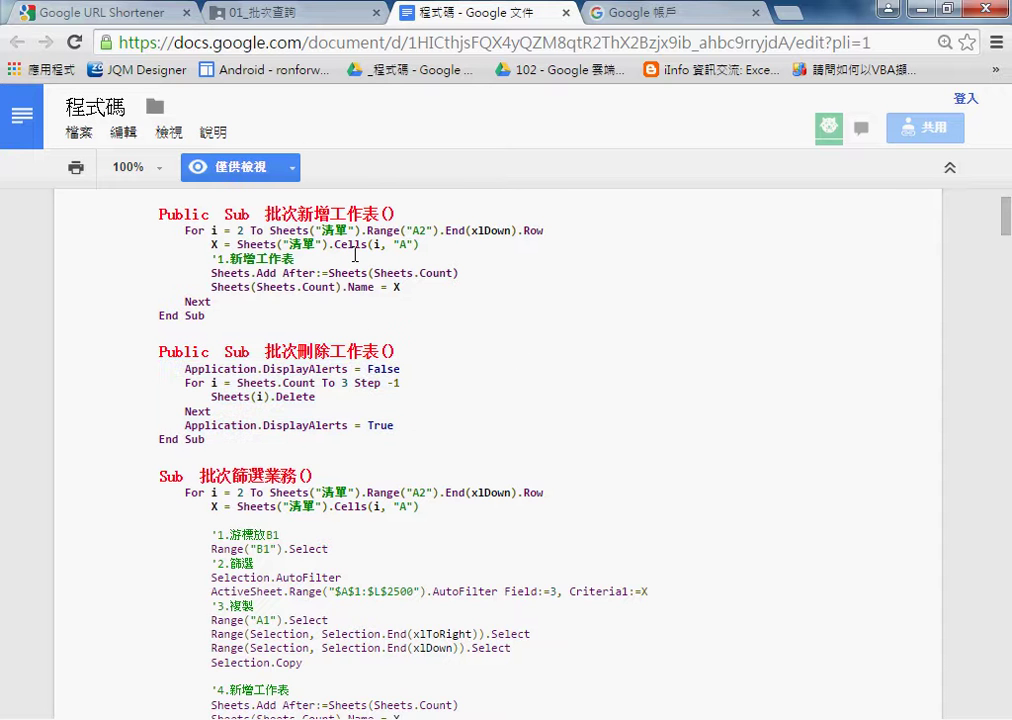
scroll(362, 381, "down", 1)
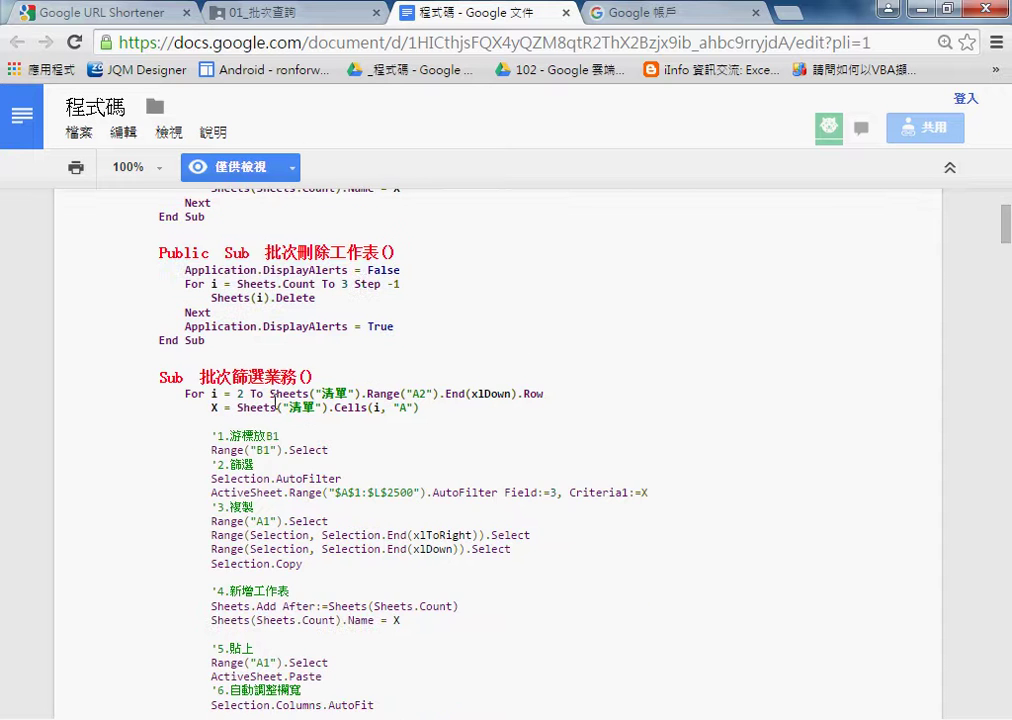
left_click_drag(200, 377, 300, 377)
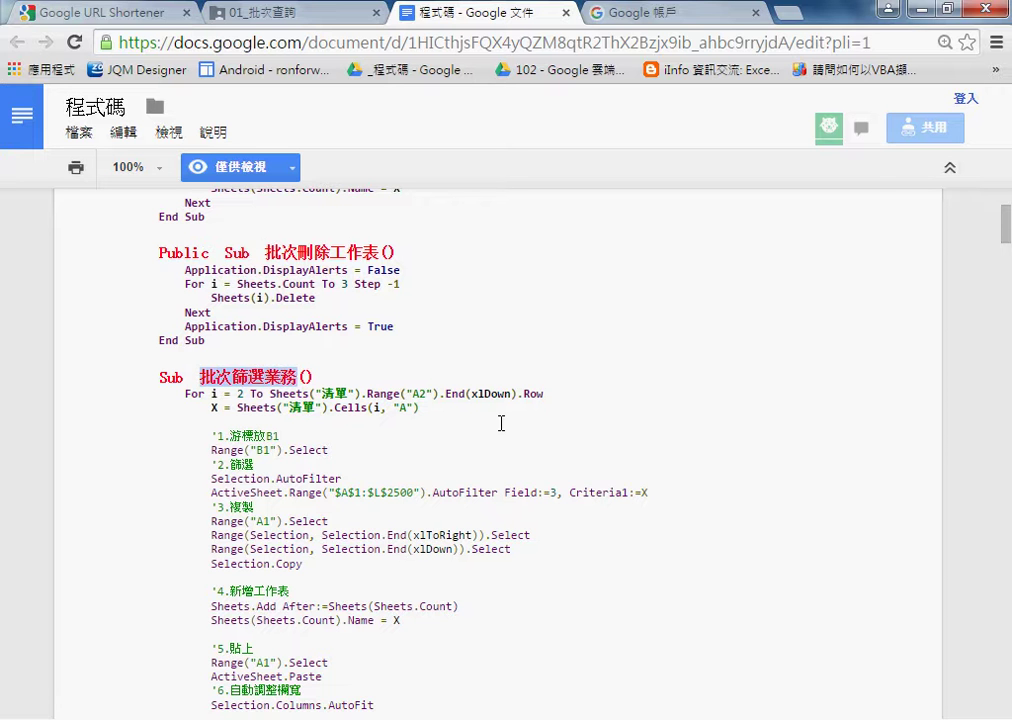
scroll(450, 410, "down", 1)
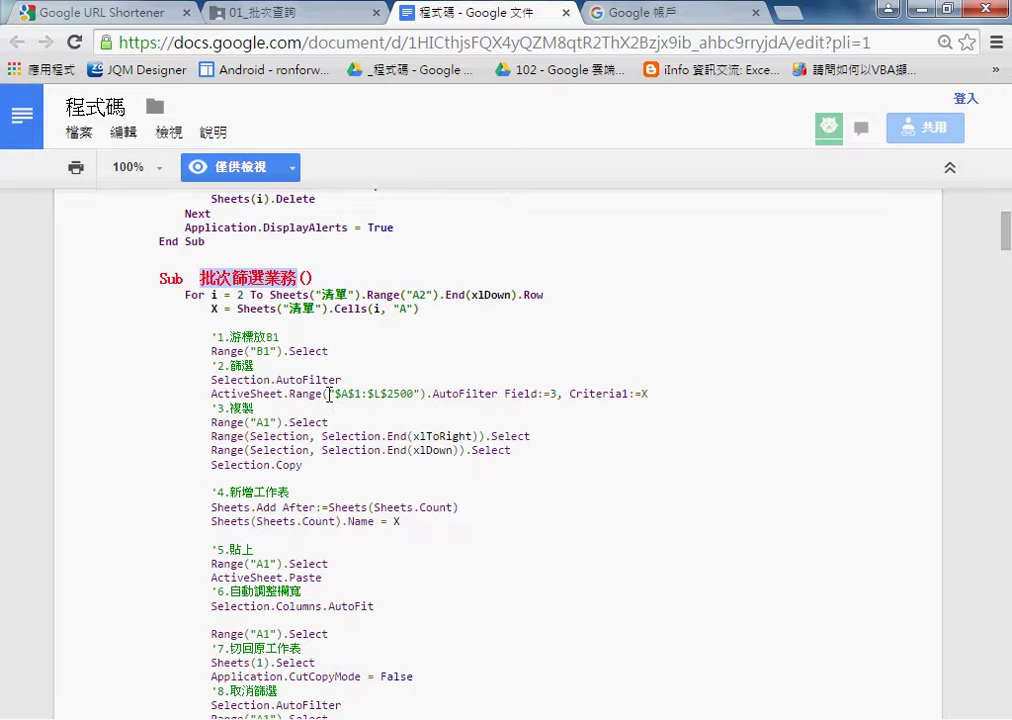
scroll(321, 391, "down", 1)
scroll(321, 391, "up", 1)
left_click_drag(207, 337, 285, 337)
scroll(311, 358, "down", 1)
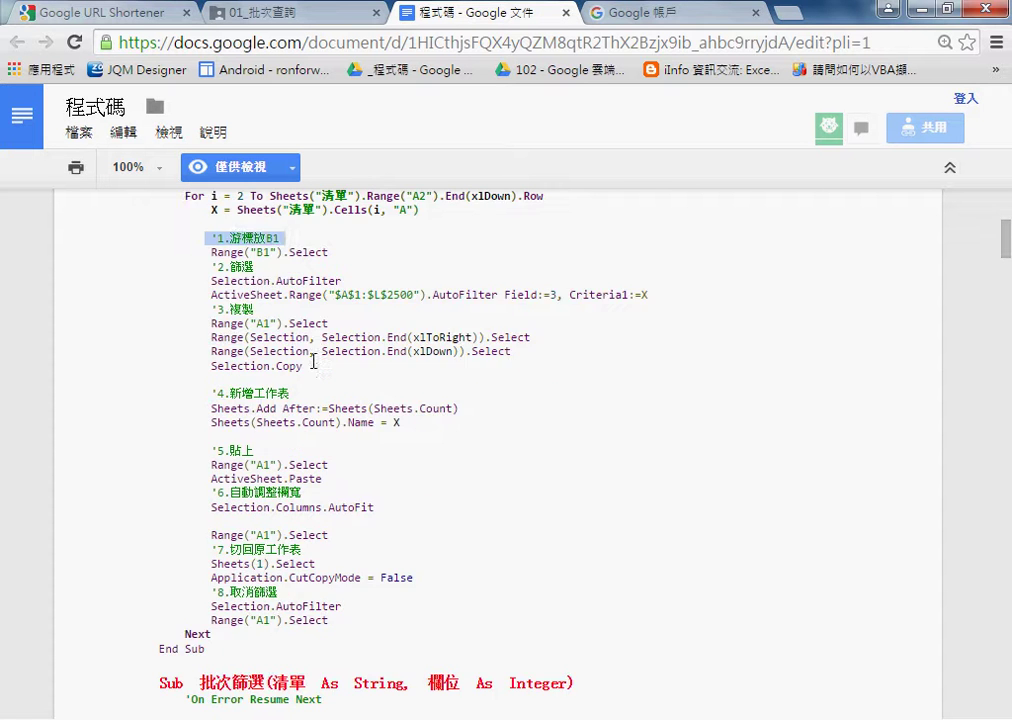
scroll(278, 361, "down", 1)
left_click_drag(330, 521, 224, 436)
mouse_move(203, 371)
left_mouse_down()
mouse_move(185, 262)
mouse_move(433, 275)
left_mouse_up()
left_click(218, 289)
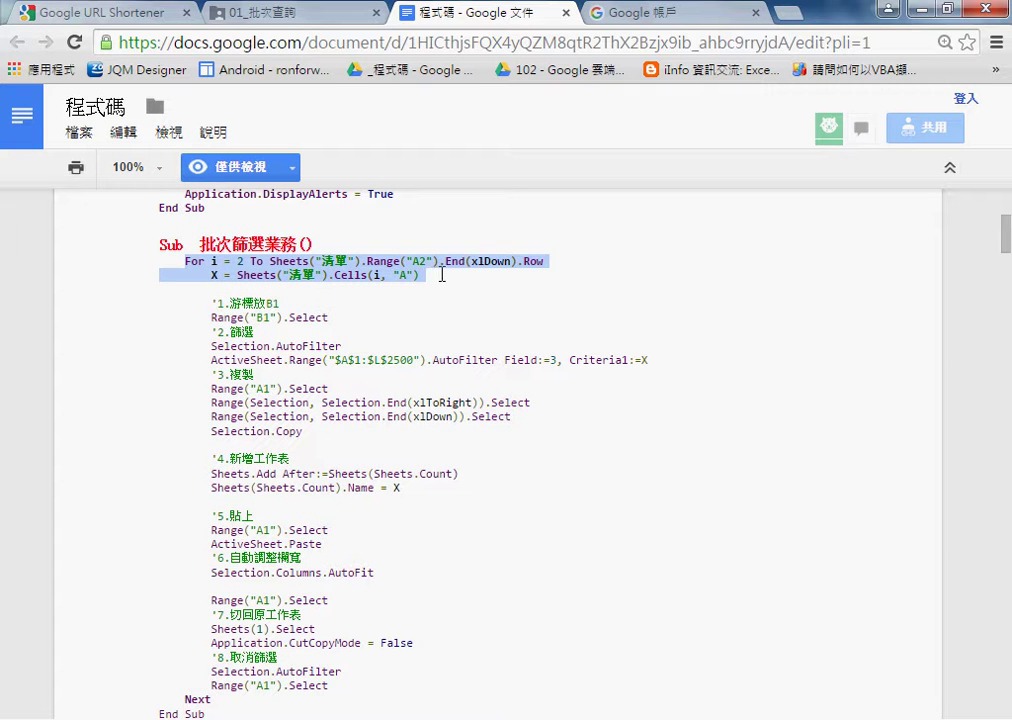
left_click(410, 276)
double_click(213, 275)
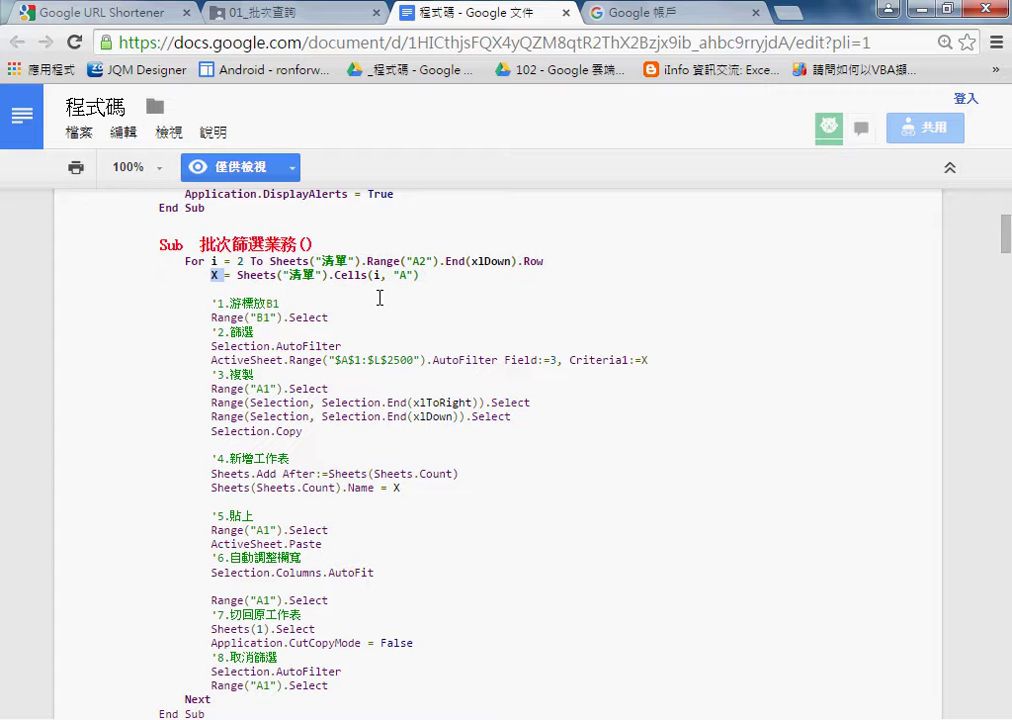
left_click_drag(237, 274, 427, 275)
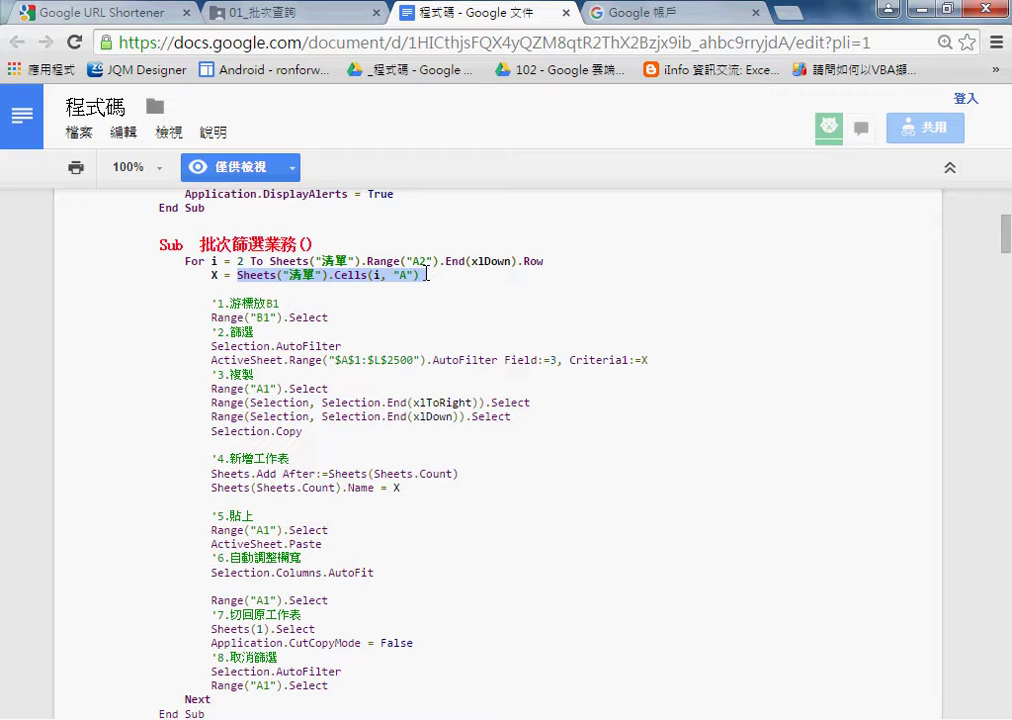
left_click(439, 281)
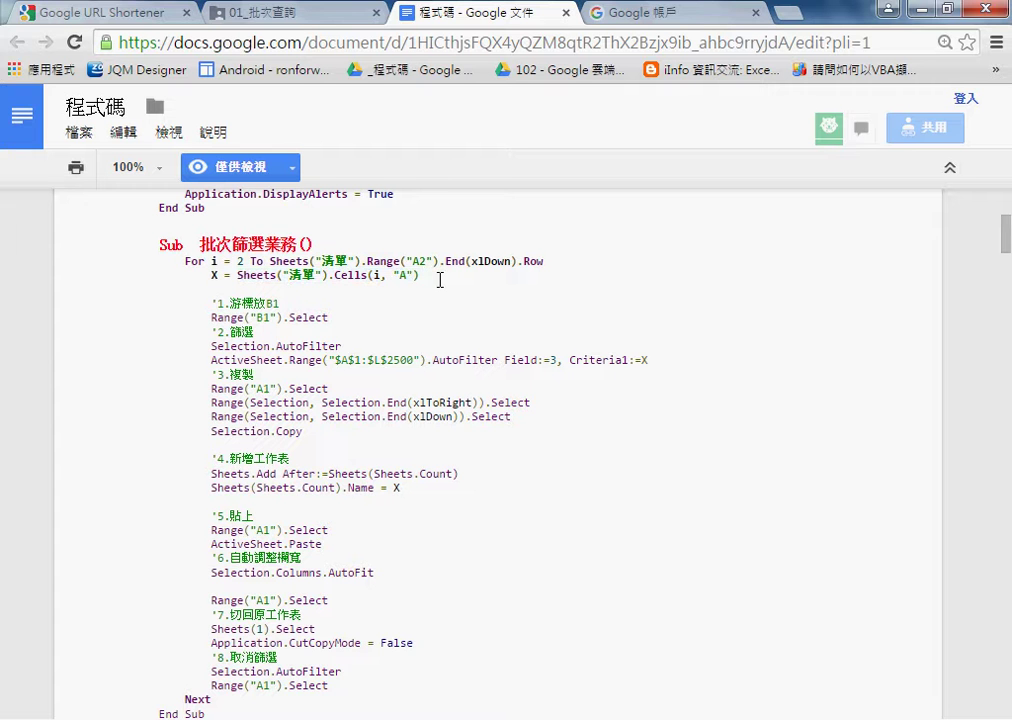
left_click_drag(420, 276, 109, 260)
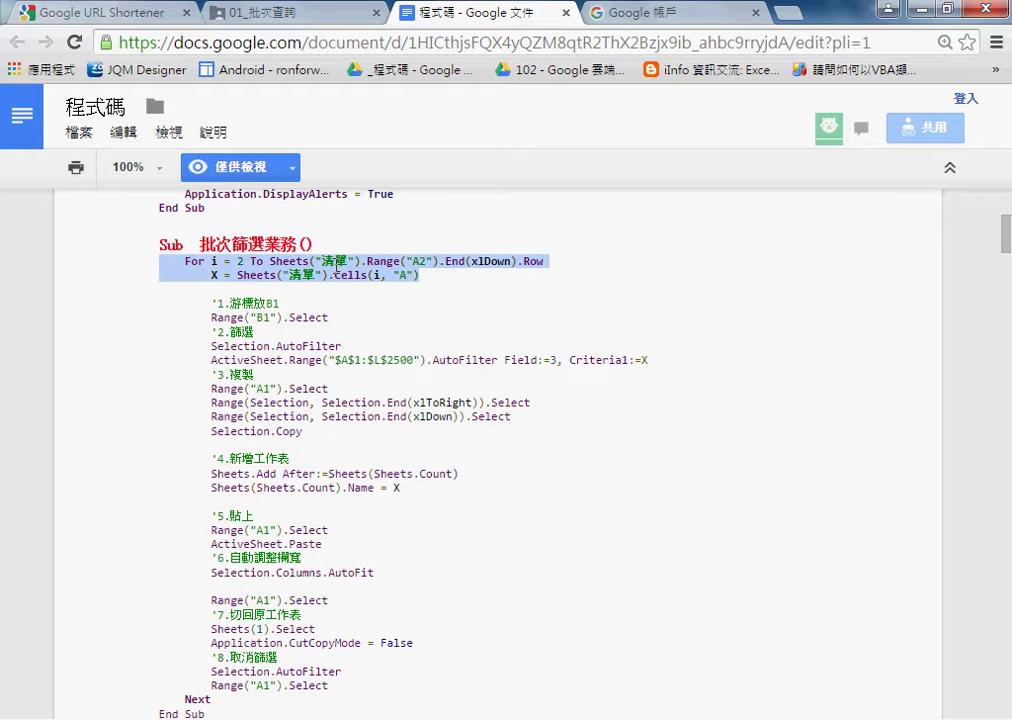
scroll(355, 361, "down", 3)
scroll(447, 280, "up", 3)
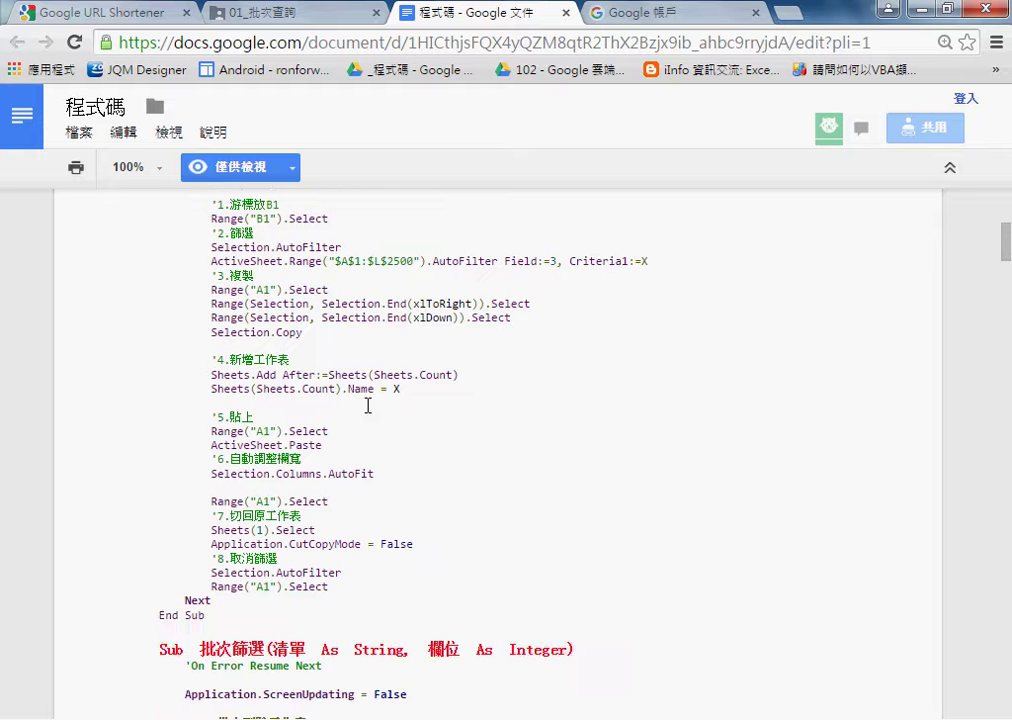
left_click_drag(447, 280, 209, 275)
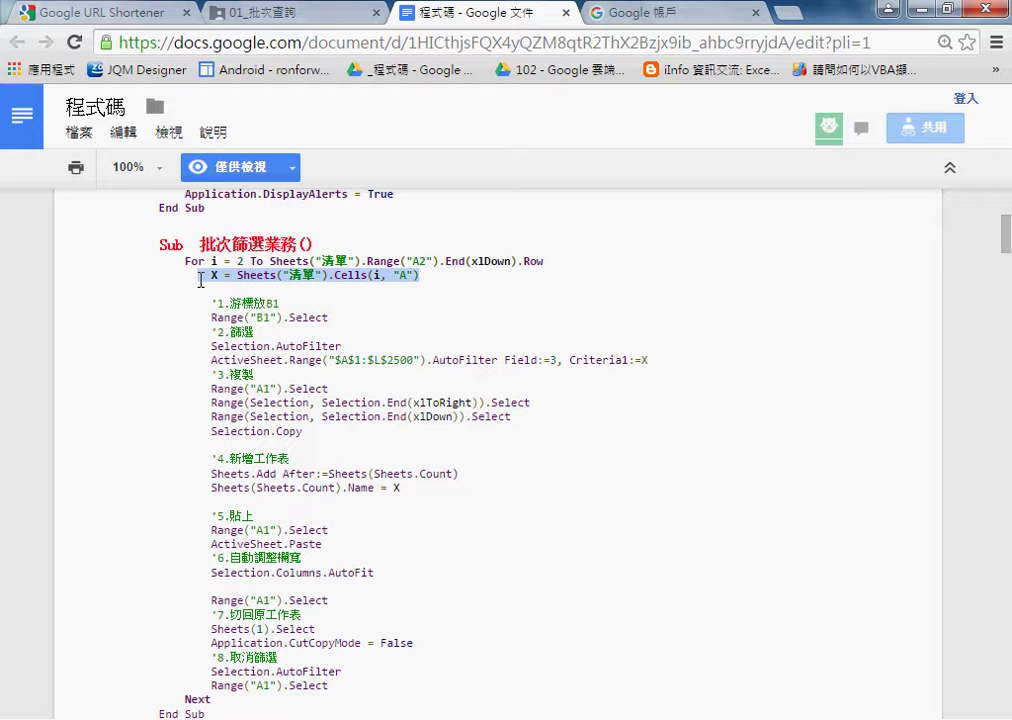
scroll(327, 474, "down", 2)
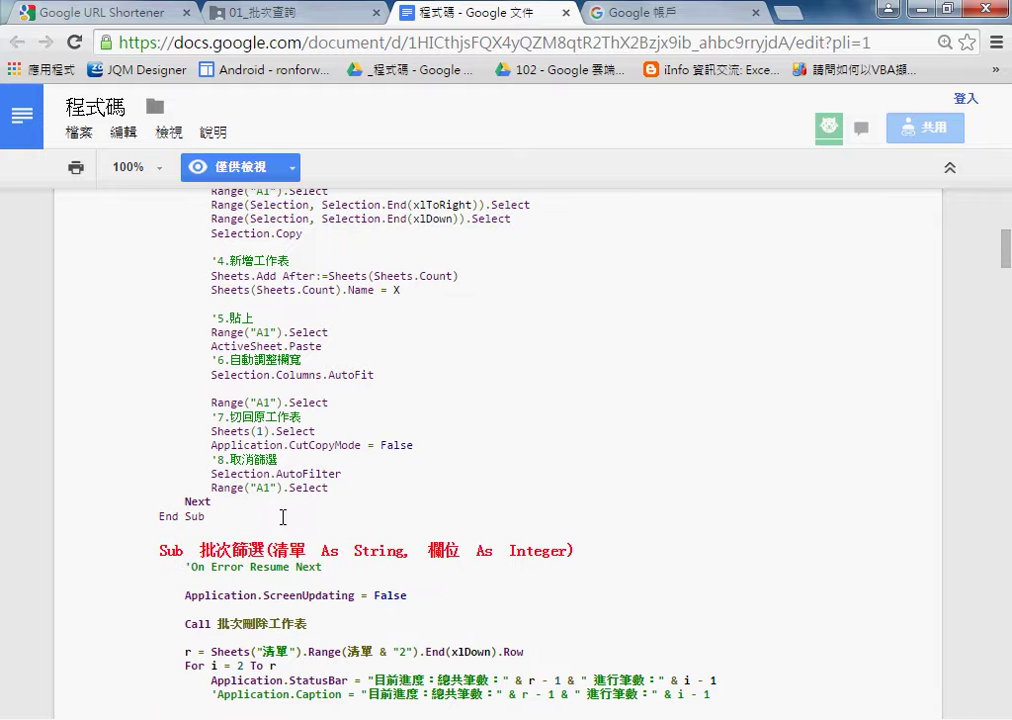
scroll(283, 517, "up", 2)
double_click(163, 244)
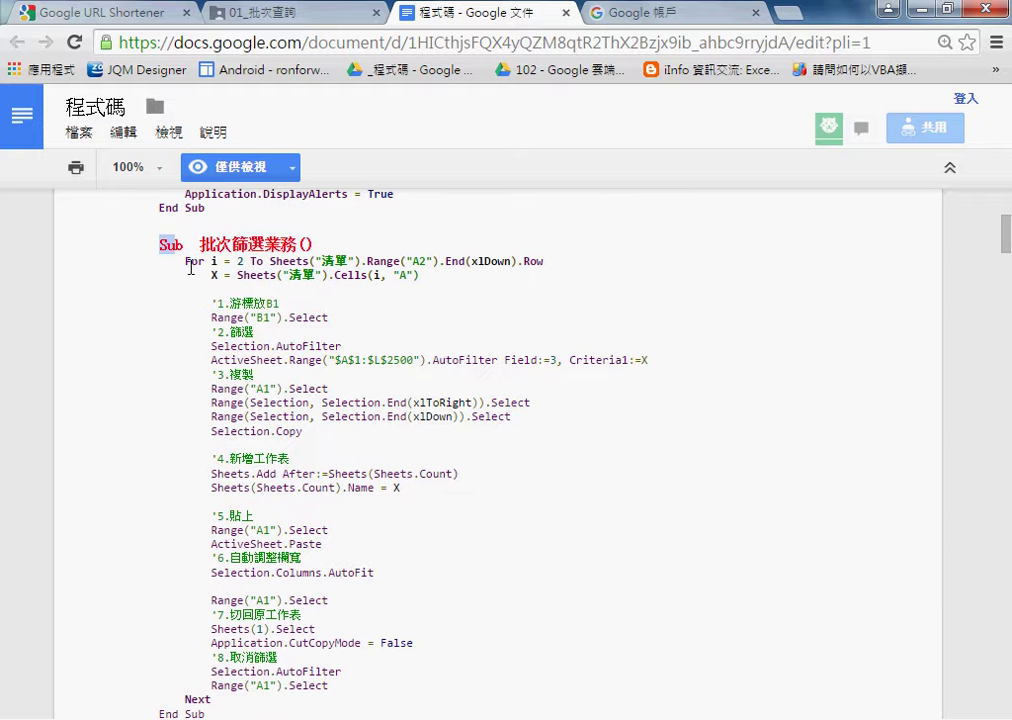
left_click(210, 288, "shift")
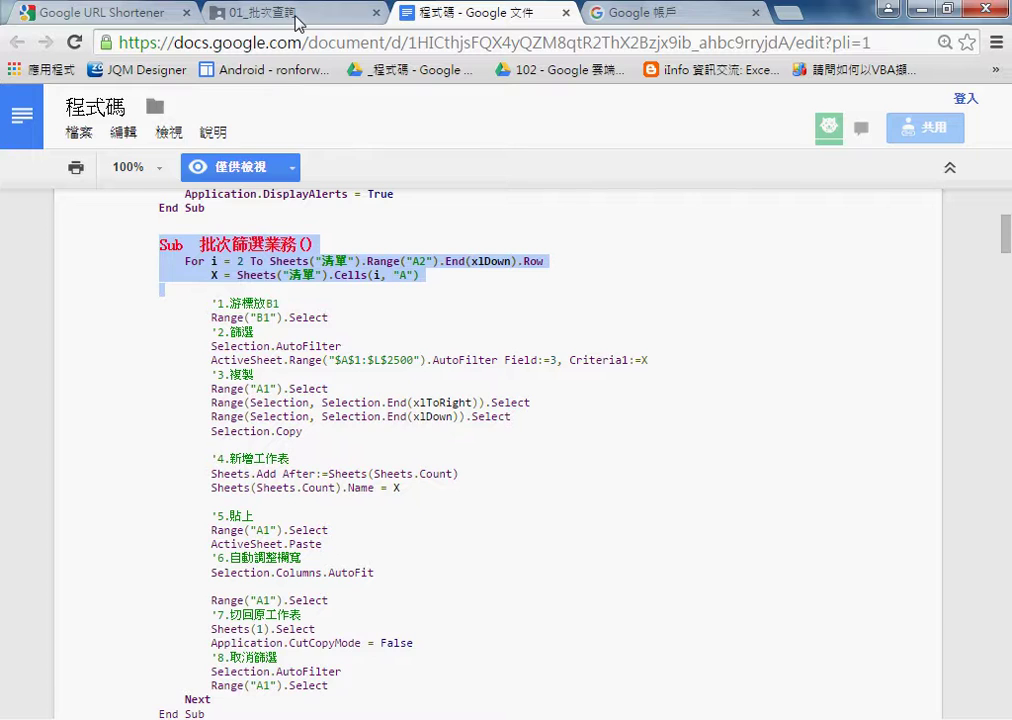
left_click(230, 18)
- Go back to the 問題05_資料查詢 folder and open its 程式碼 document in a new tab
left_click(12, 42)
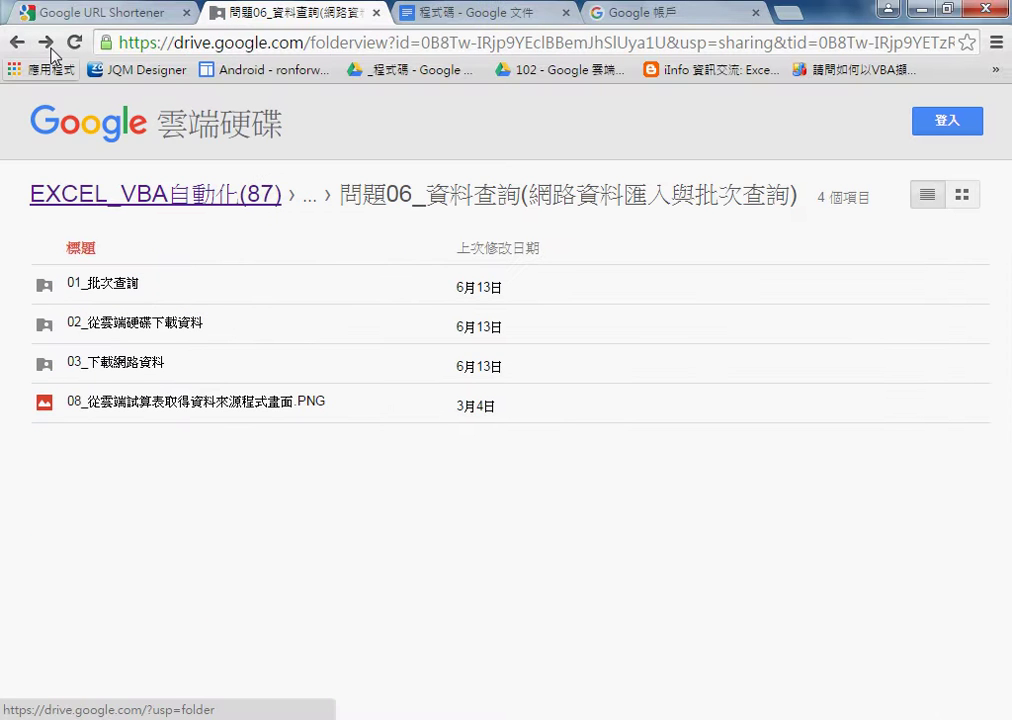
left_click(16, 42)
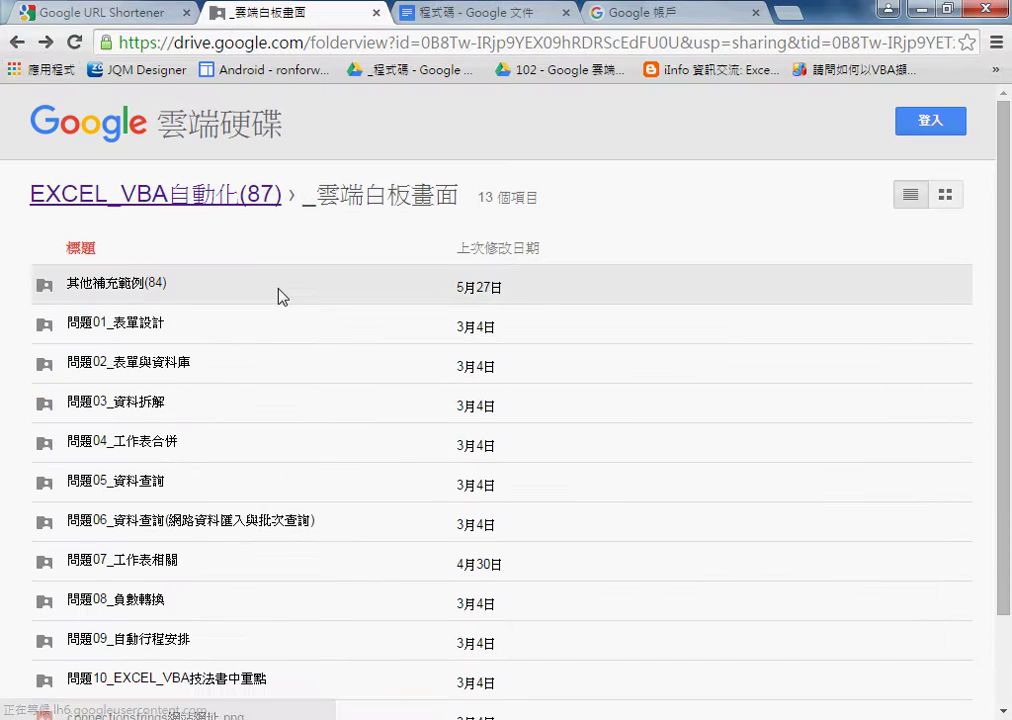
left_click(333, 491)
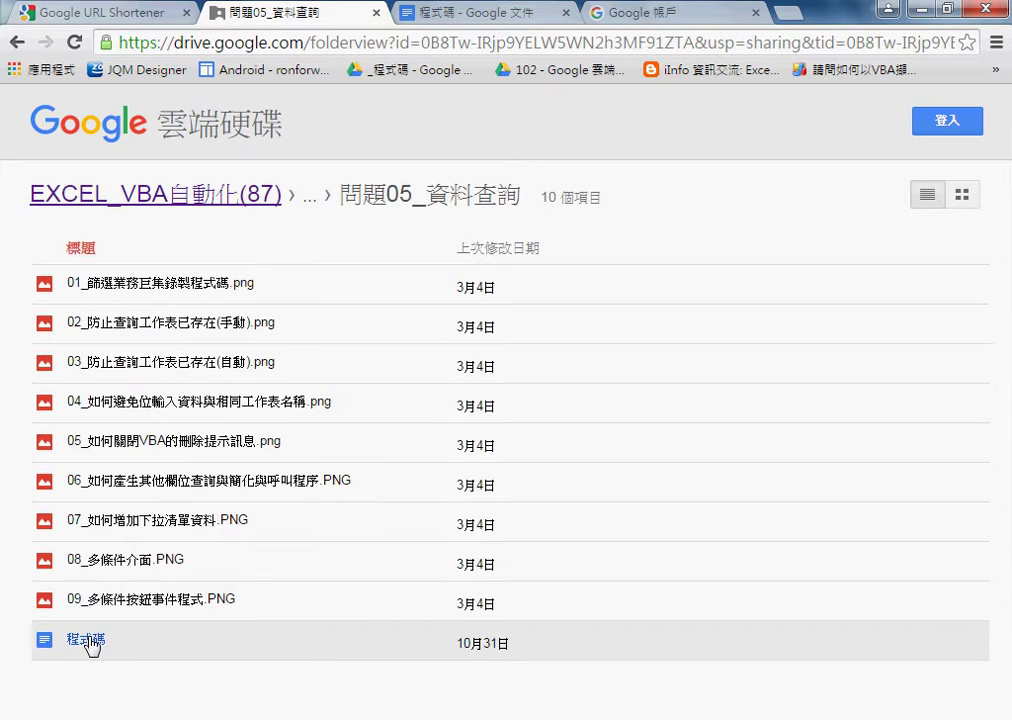
left_click(90, 641)
left_click(918, 106)
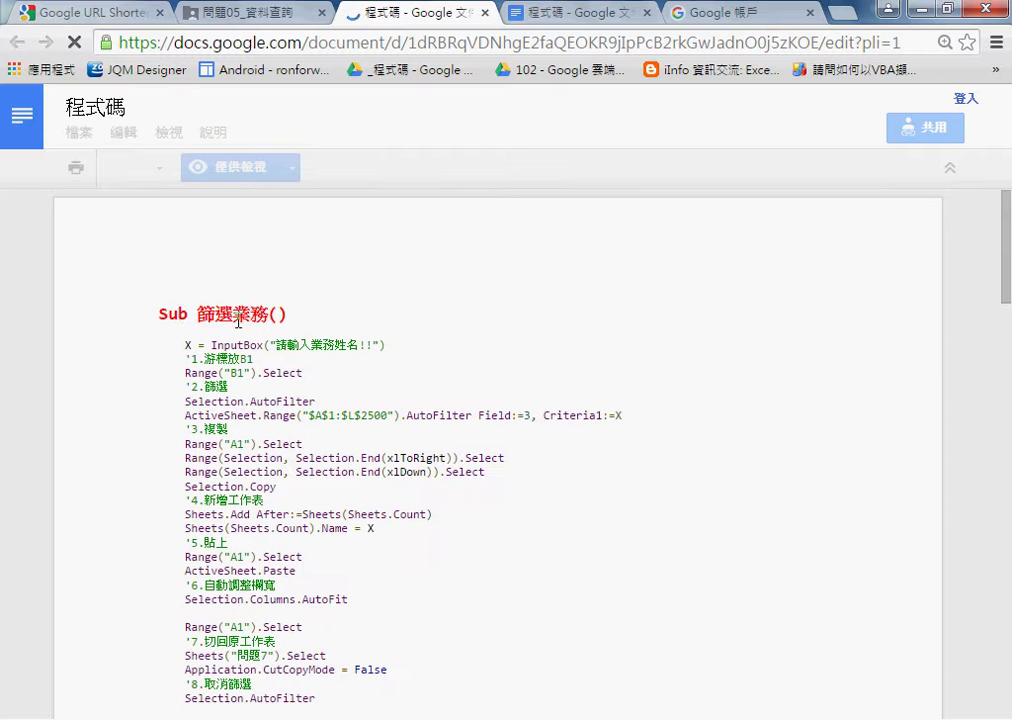
- Review the Sub 篩選業務() title and InputBox name prompt, then return to the 批次篩選業務 header
left_click_drag(158, 313, 290, 313)
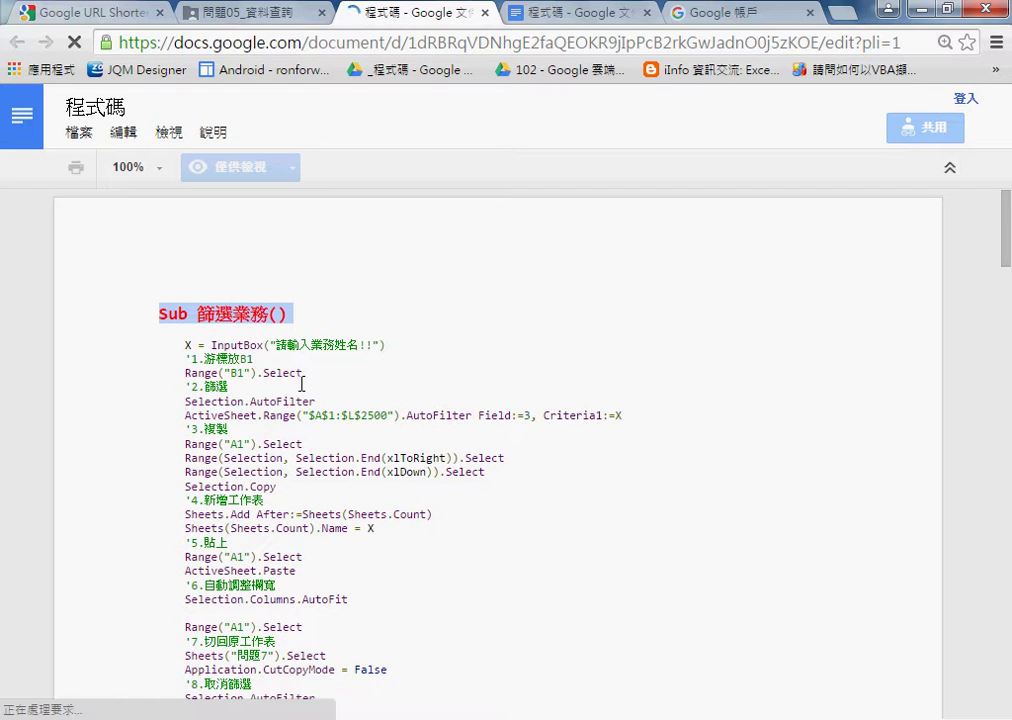
scroll(301, 384, "down", 1)
scroll(302, 379, "down", 1)
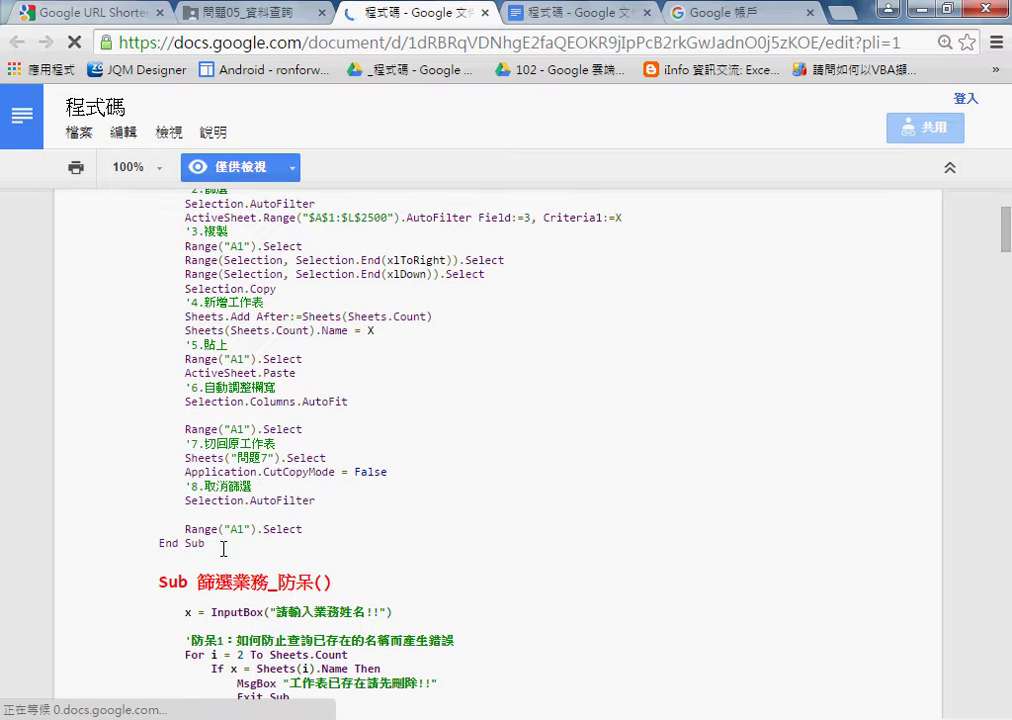
scroll(230, 540, "up", 1)
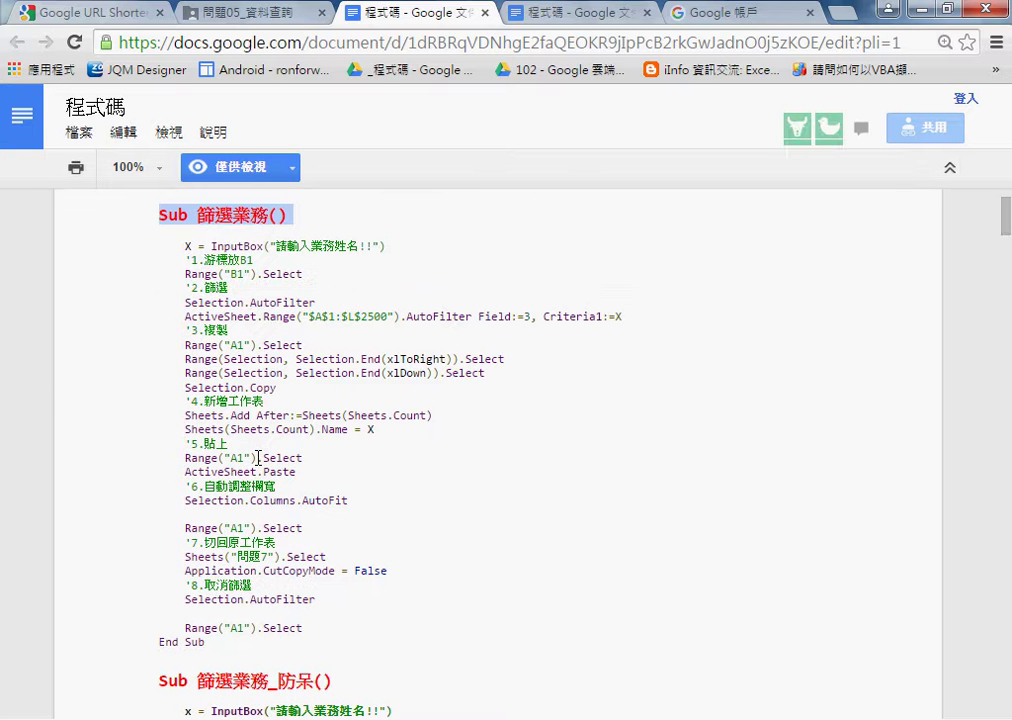
left_click_drag(205, 246, 399, 245)
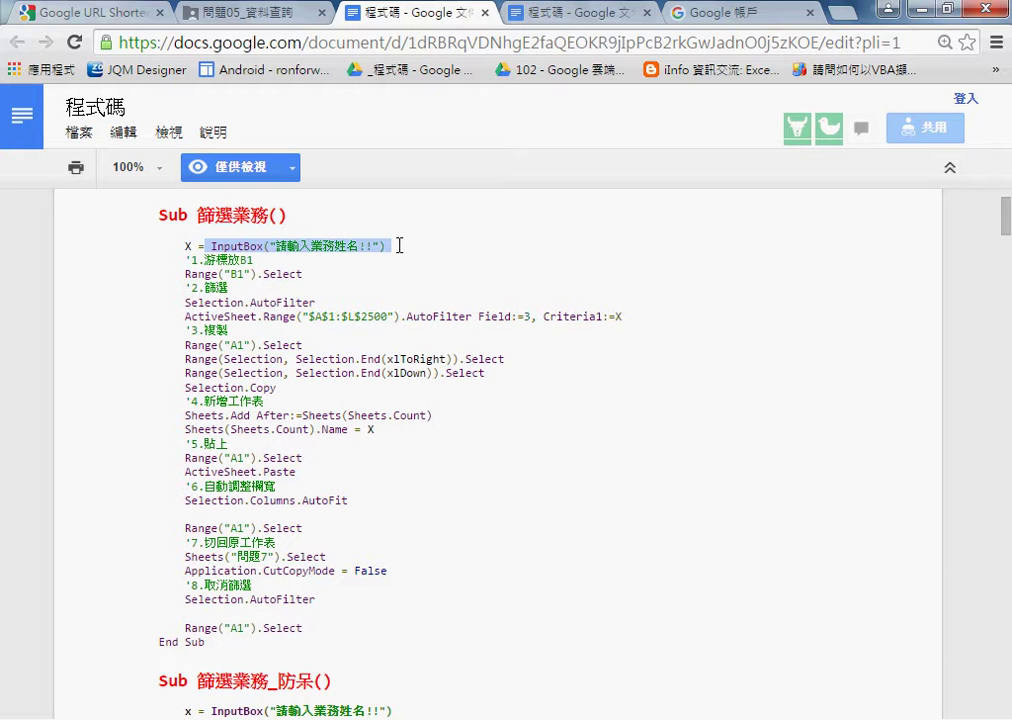
left_click(561, 12)
left_click(158, 245)
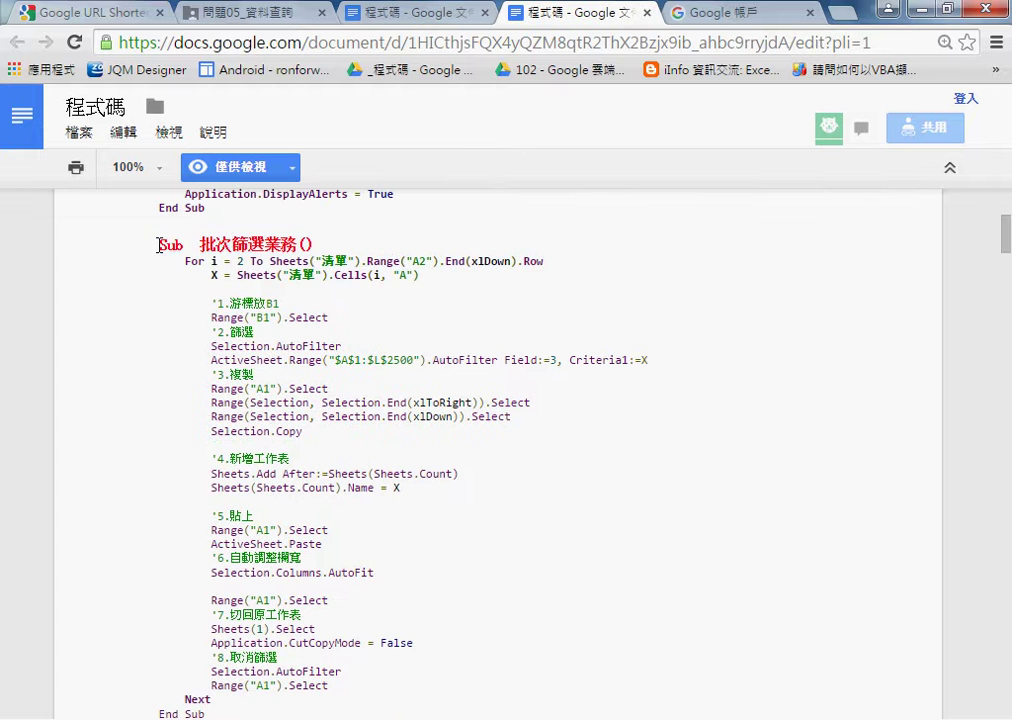
- Select the full 批次篩選業務 macro down to End Sub and paste it into Module1
scroll(220, 430, "down", 1)
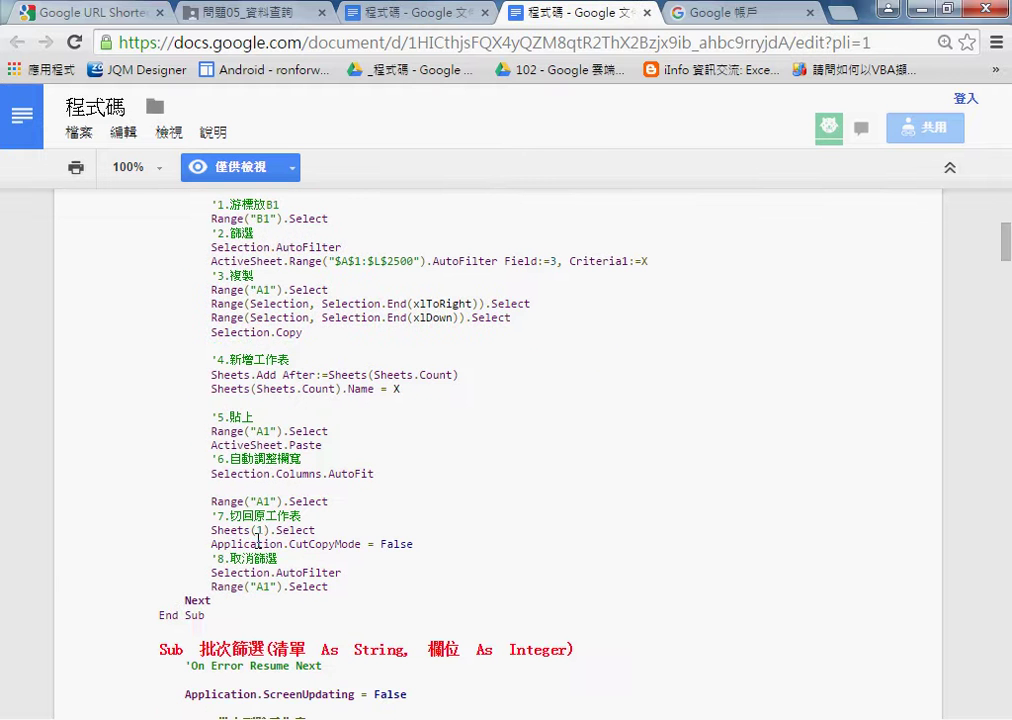
left_click(231, 618, "shift")
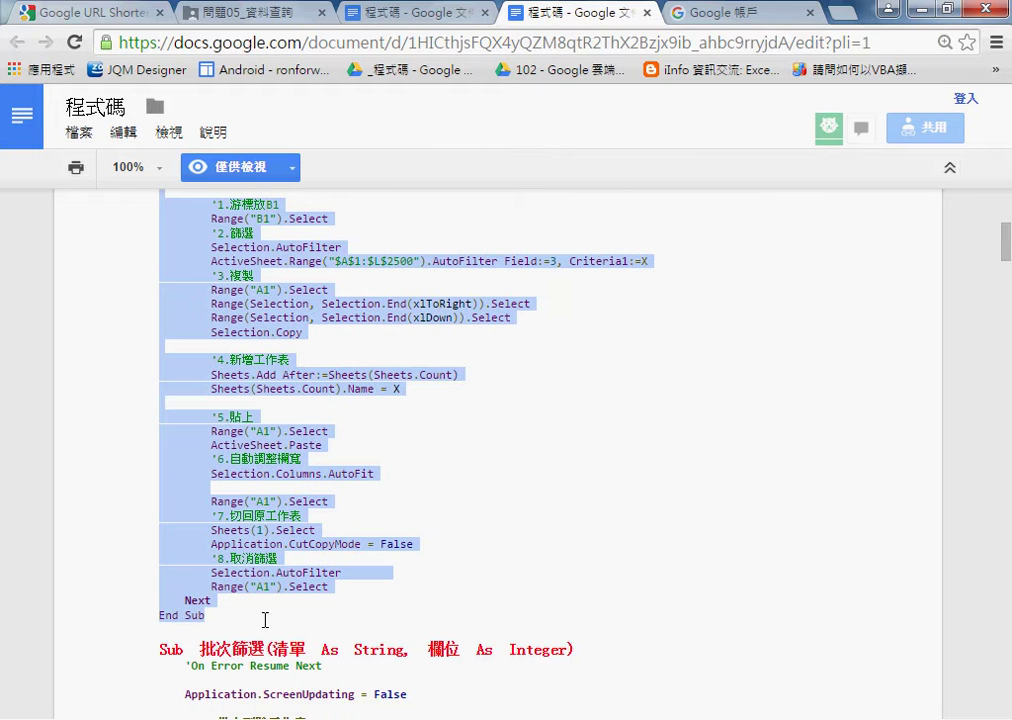
mouse_move(524, 712)
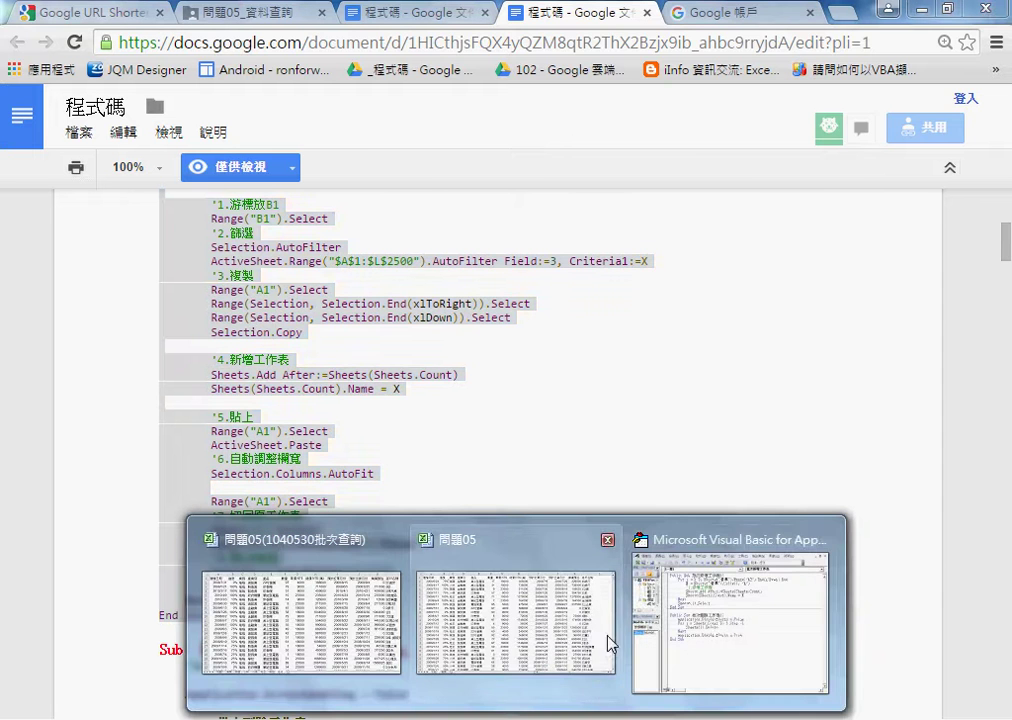
left_click(740, 610)
key("ctrl+v")
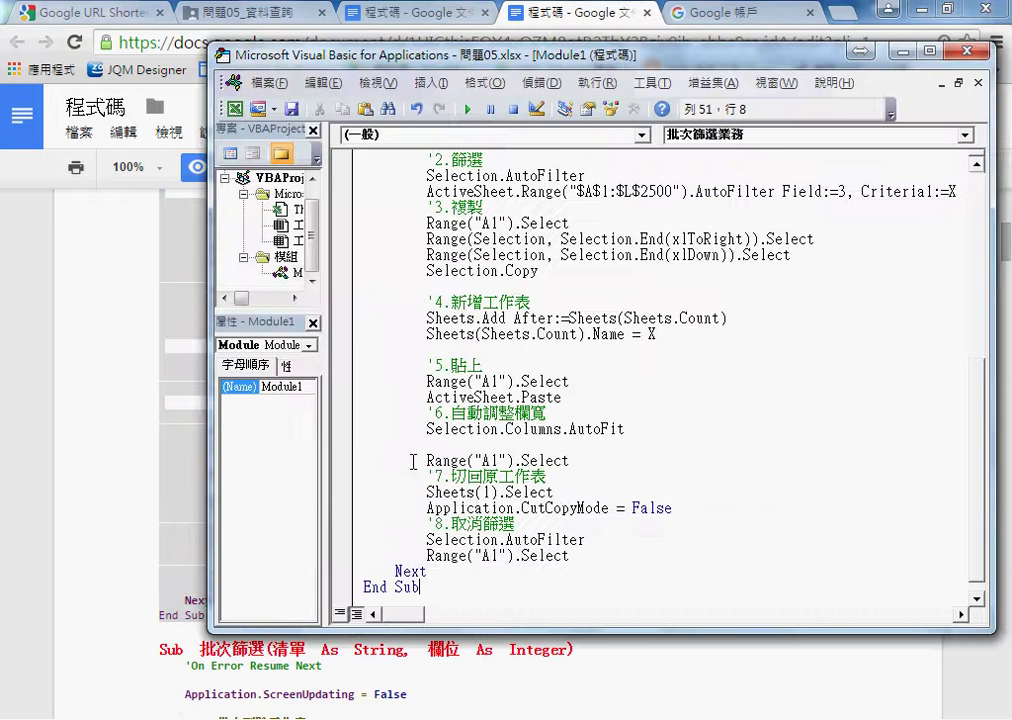
scroll(413, 462, "up", 1)
scroll(474, 484, "up", 1)
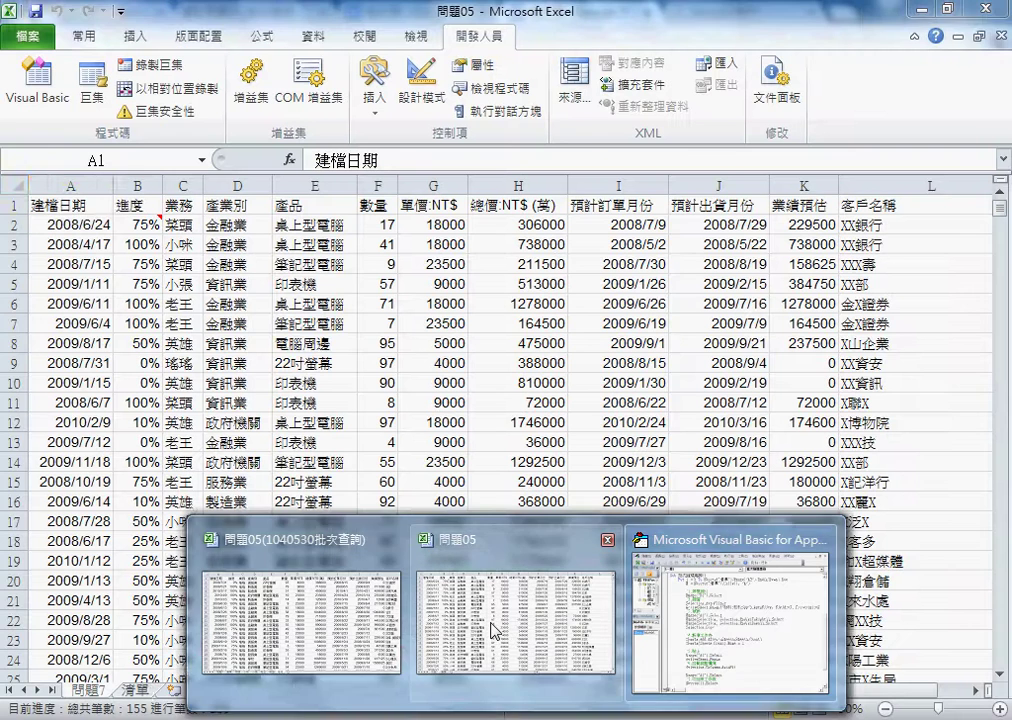
left_click(493, 628)
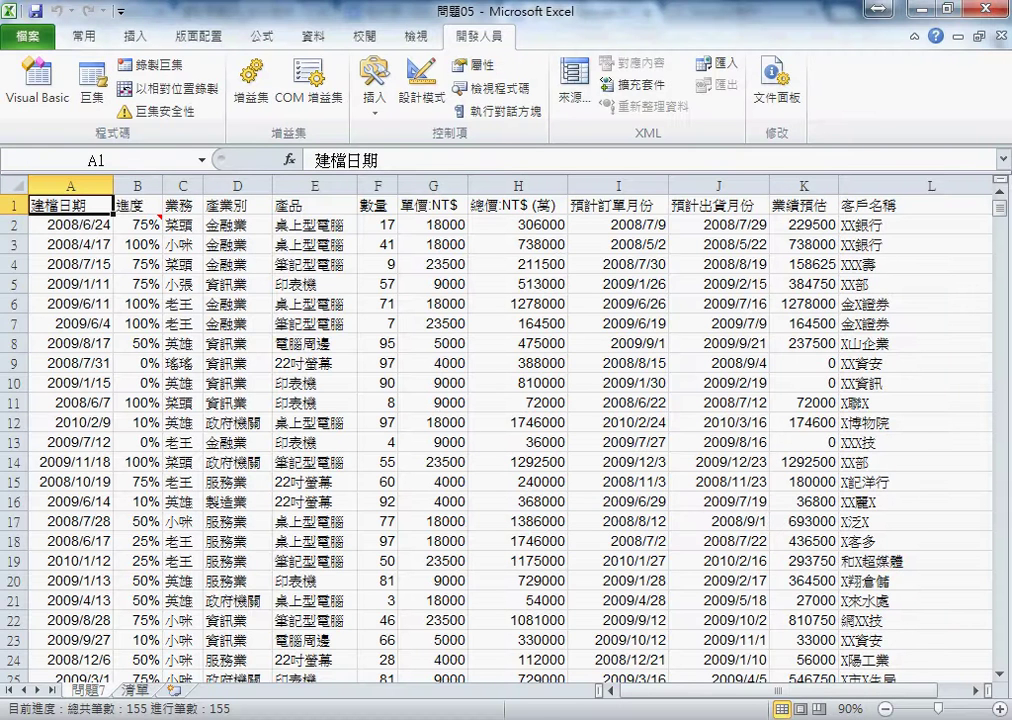
mouse_move(520, 719)
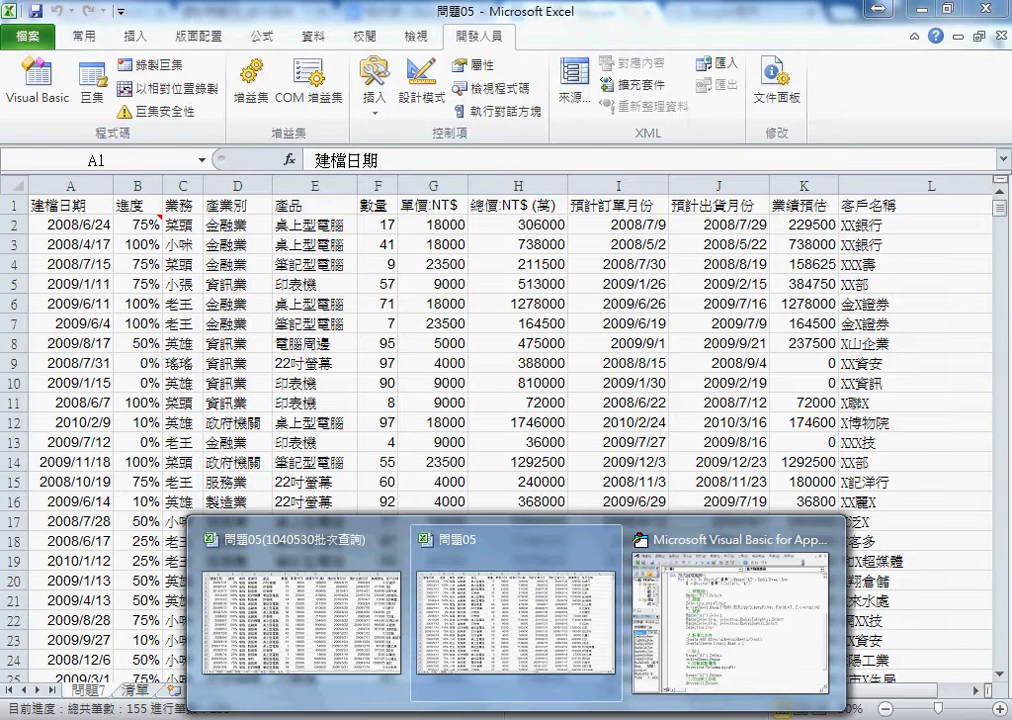
left_click(730, 612)
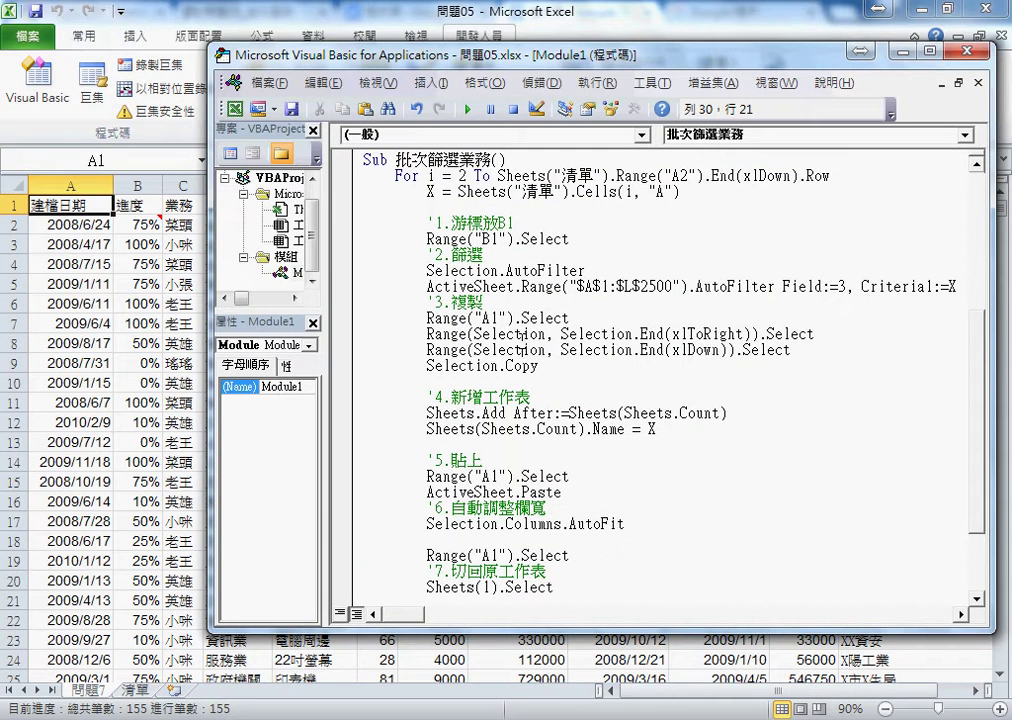
- Put a breakpoint on the X = Sheets("清單").Cells(i, "A") line, run 批次篩選業務, and step once
left_click(342, 192)
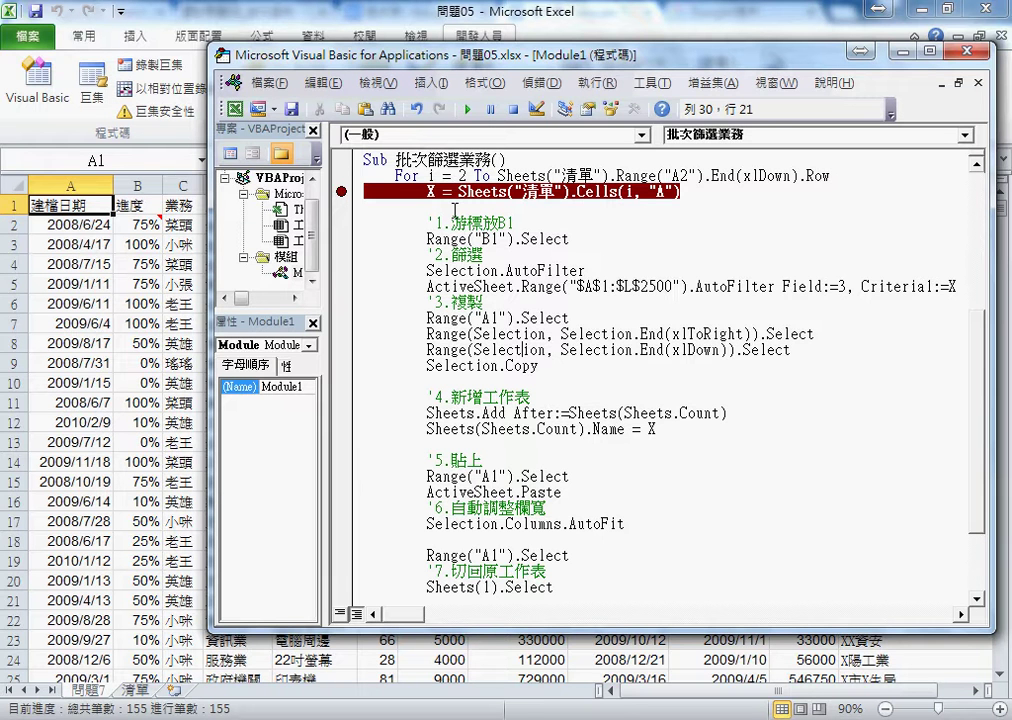
left_click(469, 112)
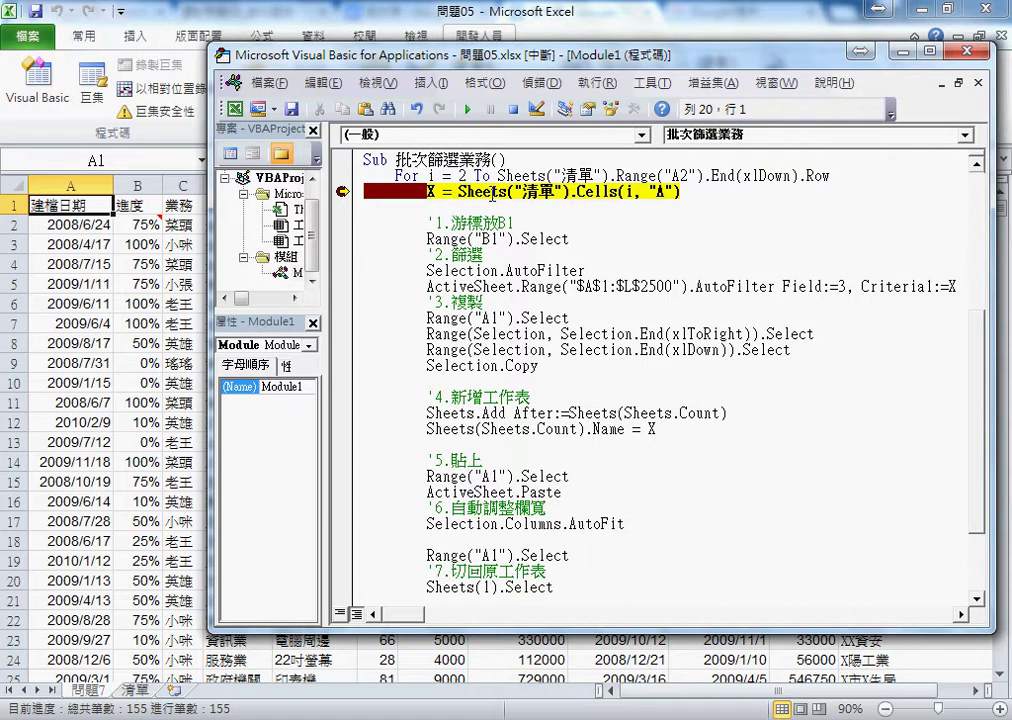
mouse_move(430, 192)
key("F8")
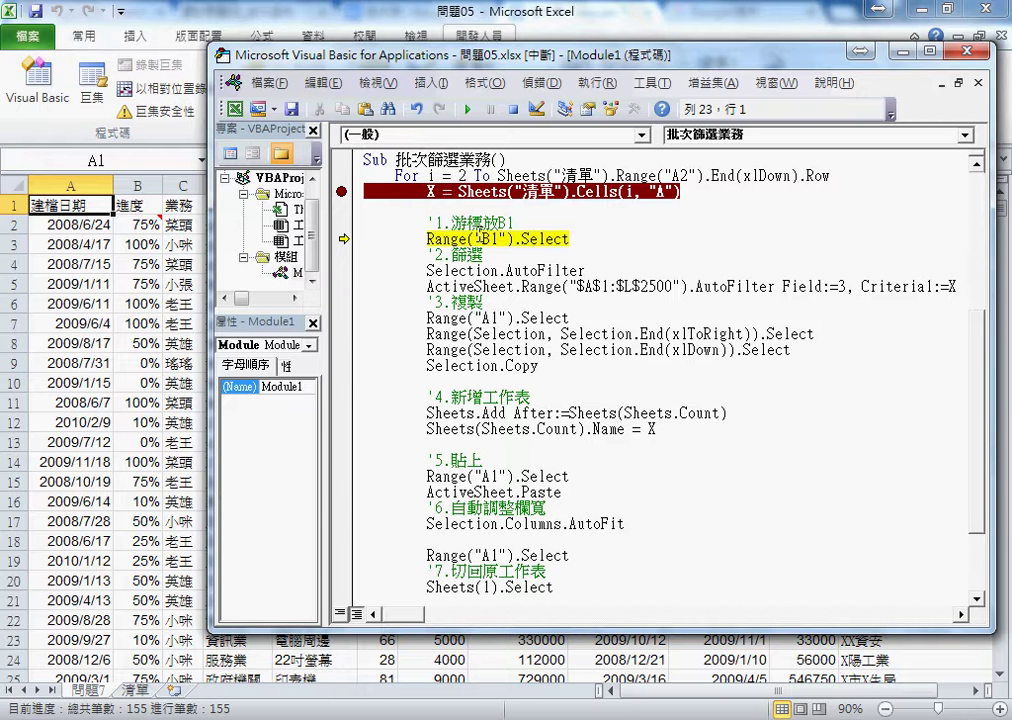
- Step through selecting B1, applying the AutoFilter, copying the data and adding a new sheet
key("F8")
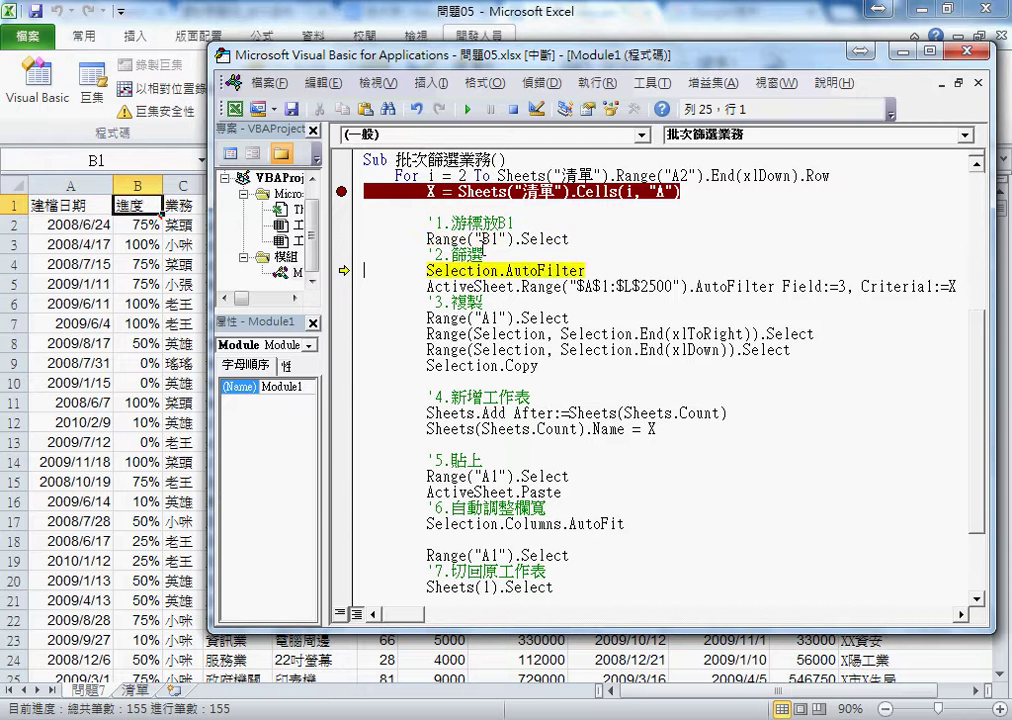
key("F8")
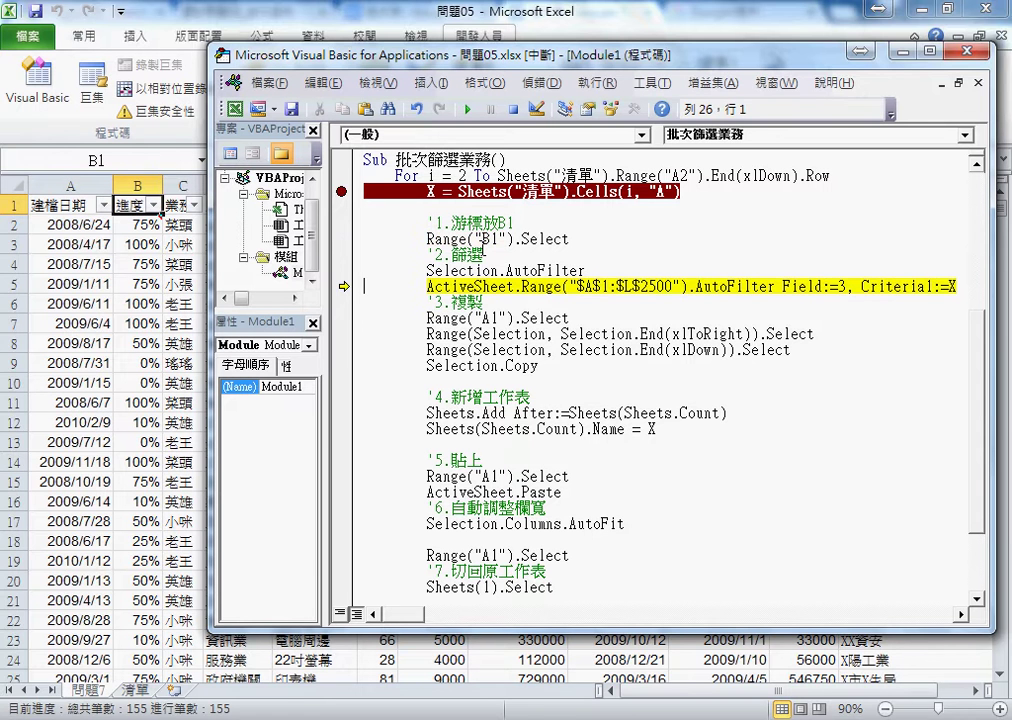
key("F8")
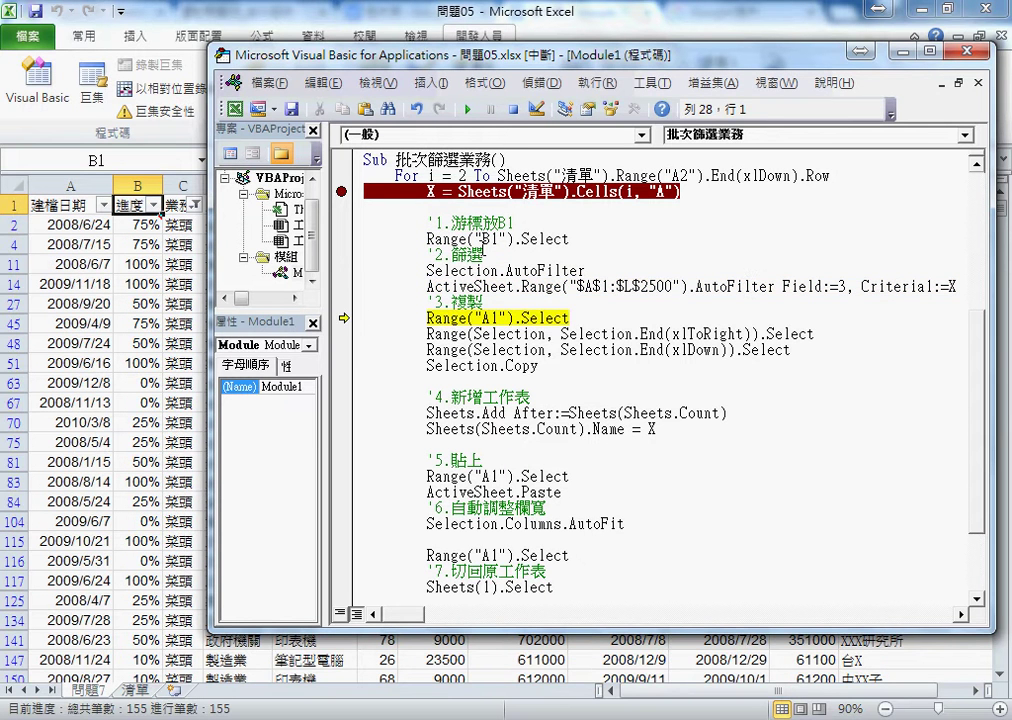
key("F8")
key("F8")
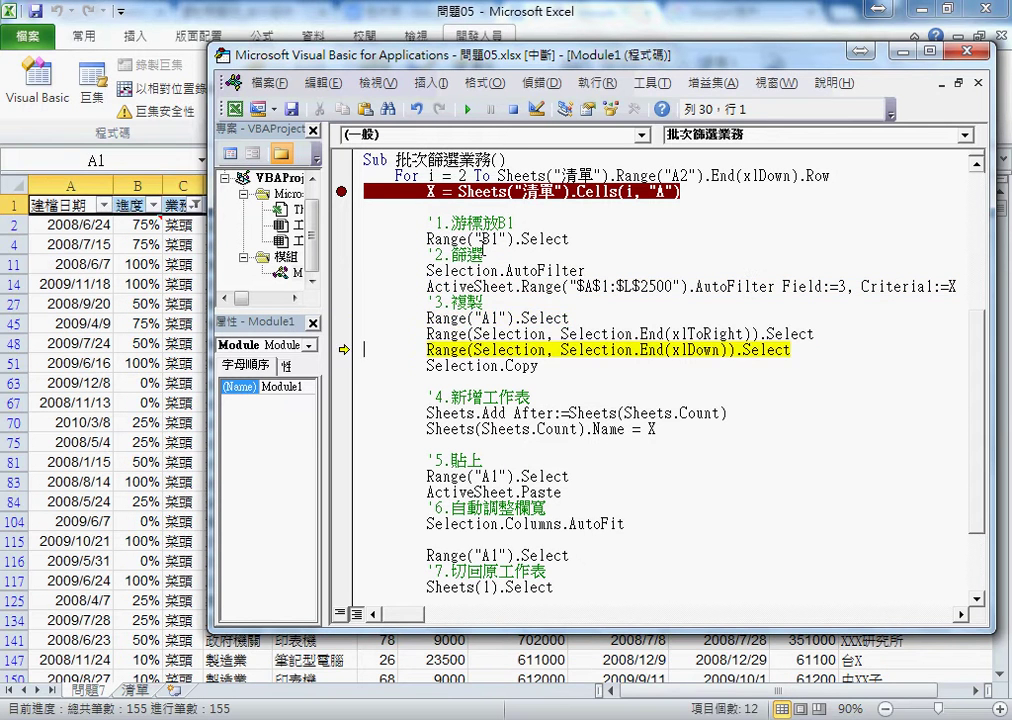
key("F8")
key("F8")
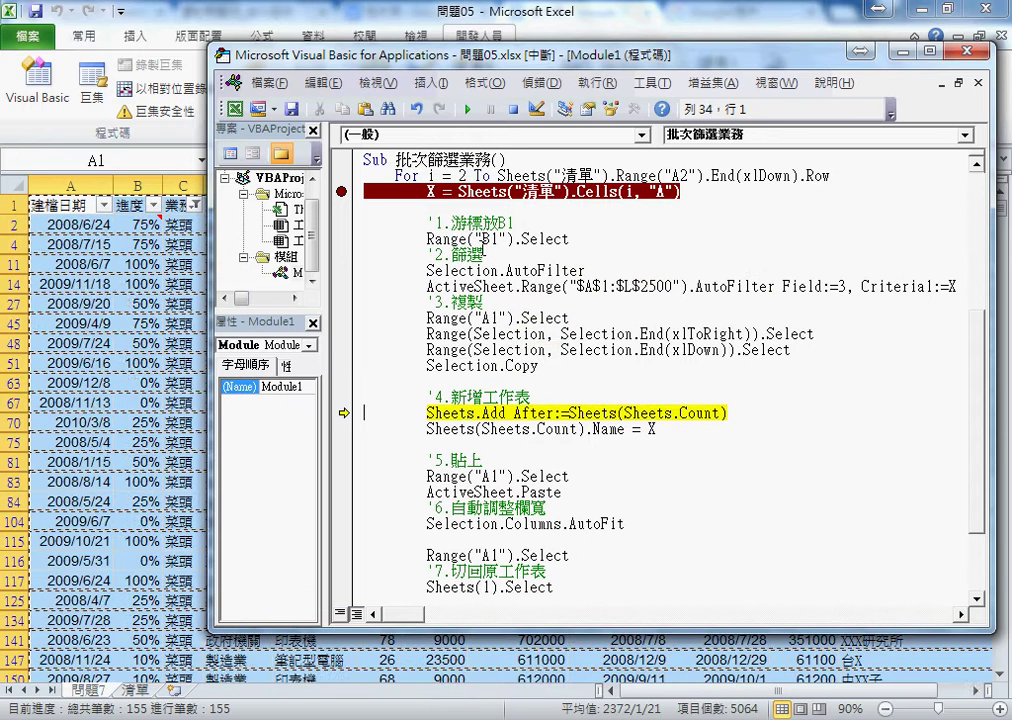
key("F8")
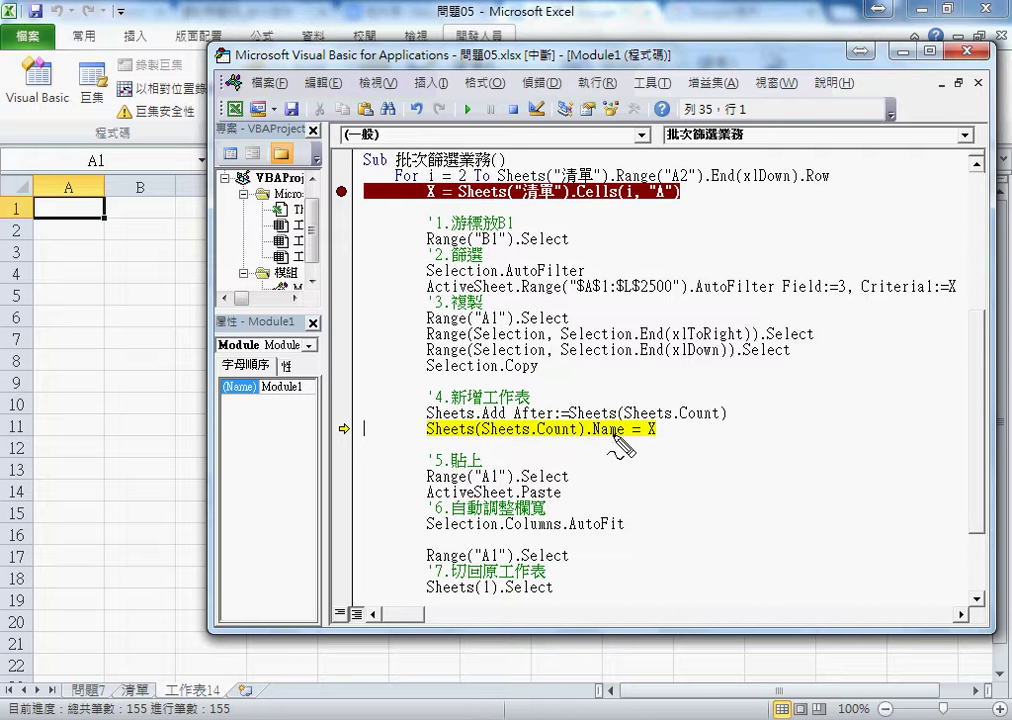
left_click_drag(216, 688, 213, 708)
mouse_move(652, 430)
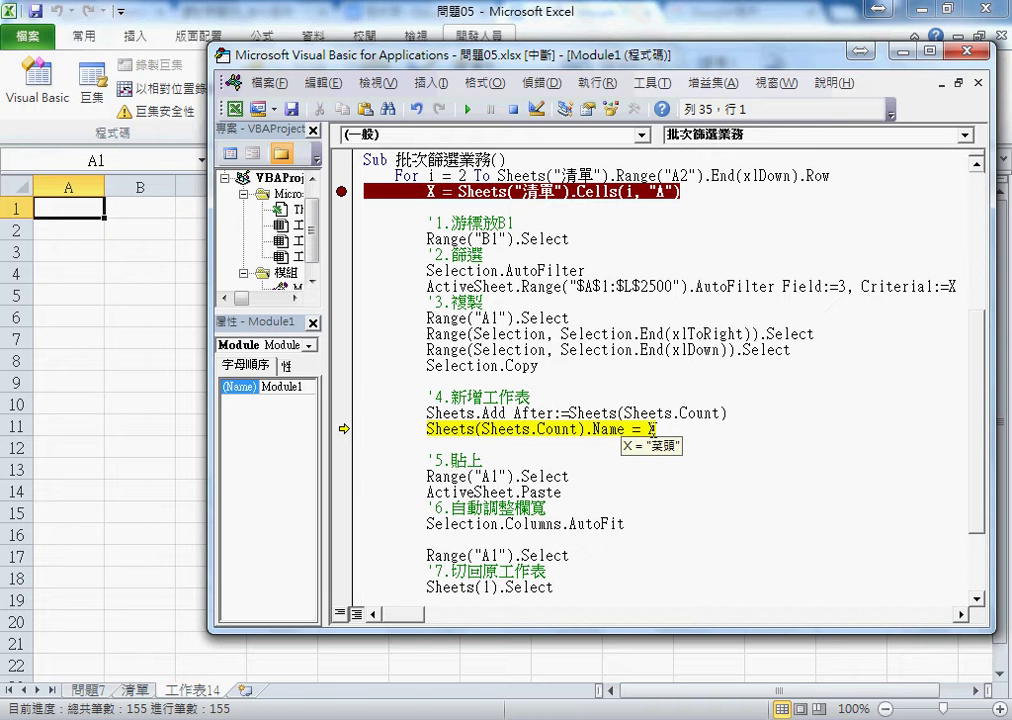
- Step through naming the sheet 菜頭, pasting and auto-fitting its rows, and removing the filter
key("F8")
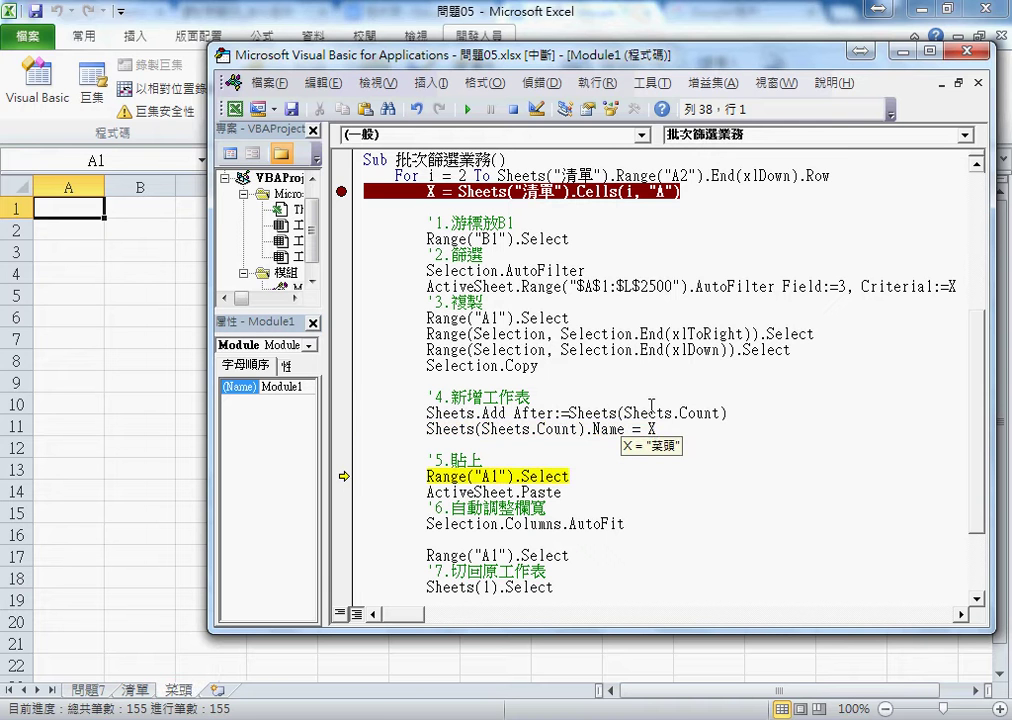
scroll(651, 405, "down", 2)
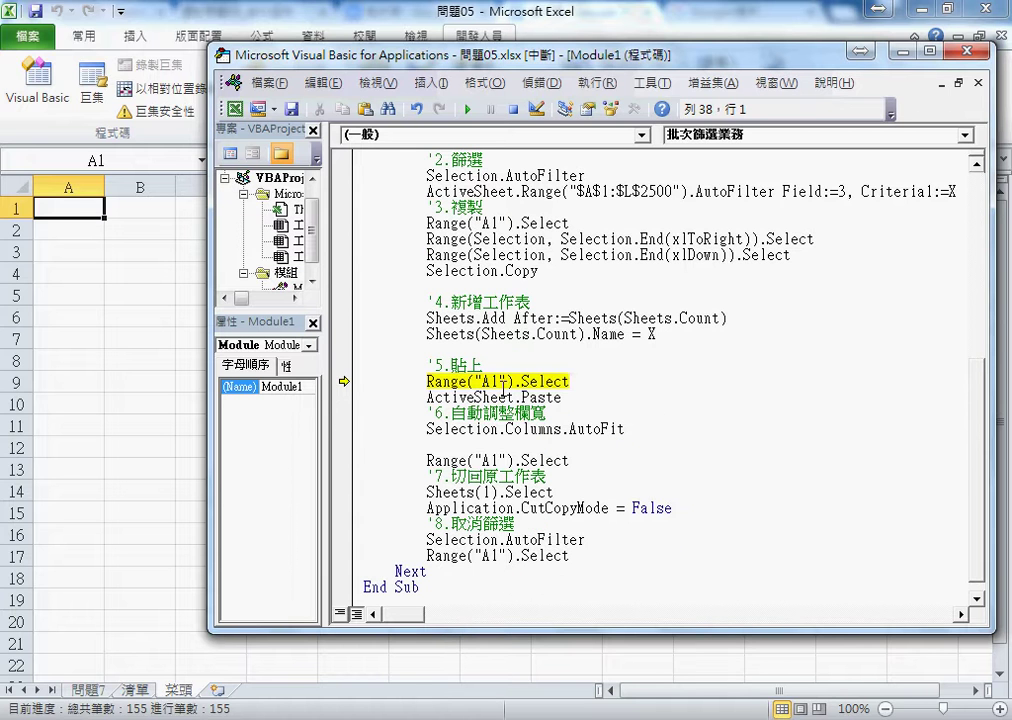
key("F8")
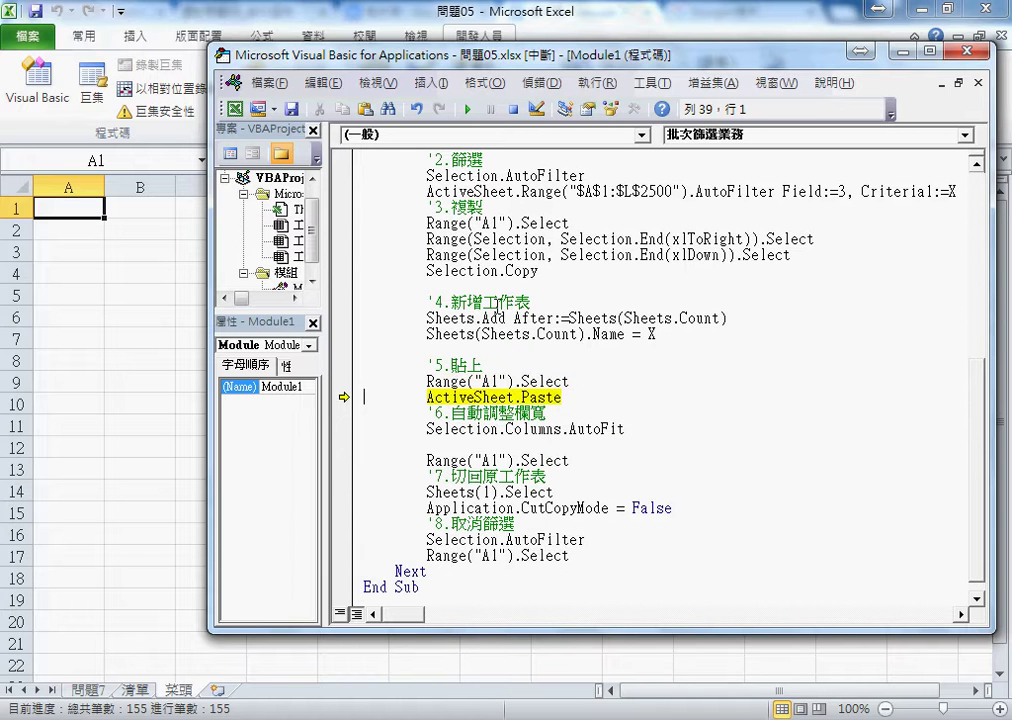
key("F8")
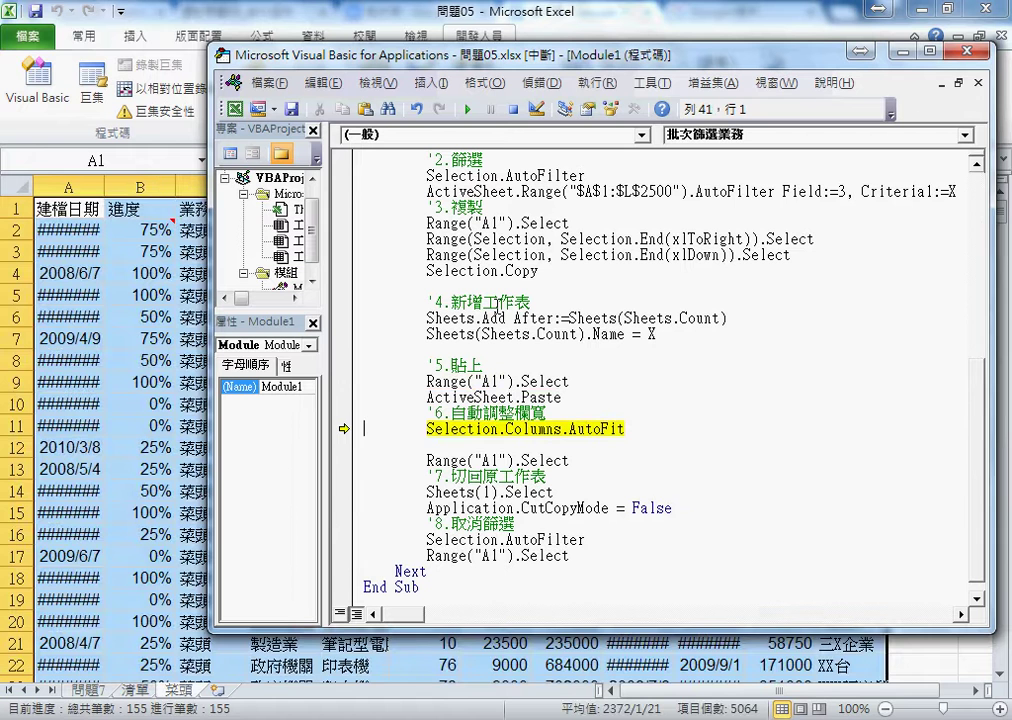
key("F8")
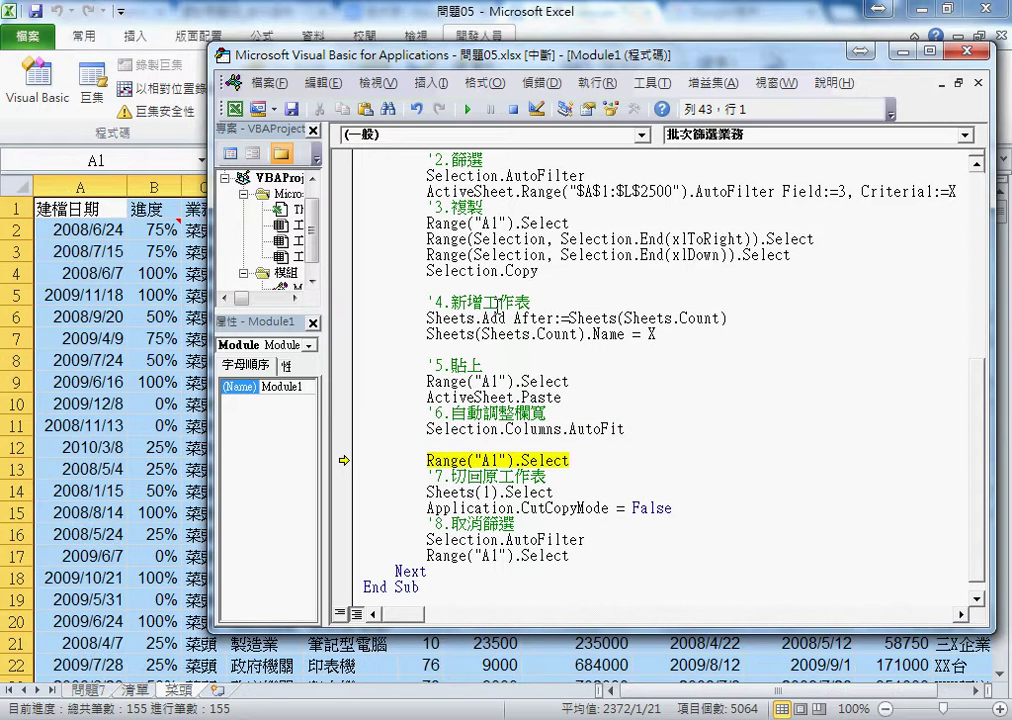
key("F8")
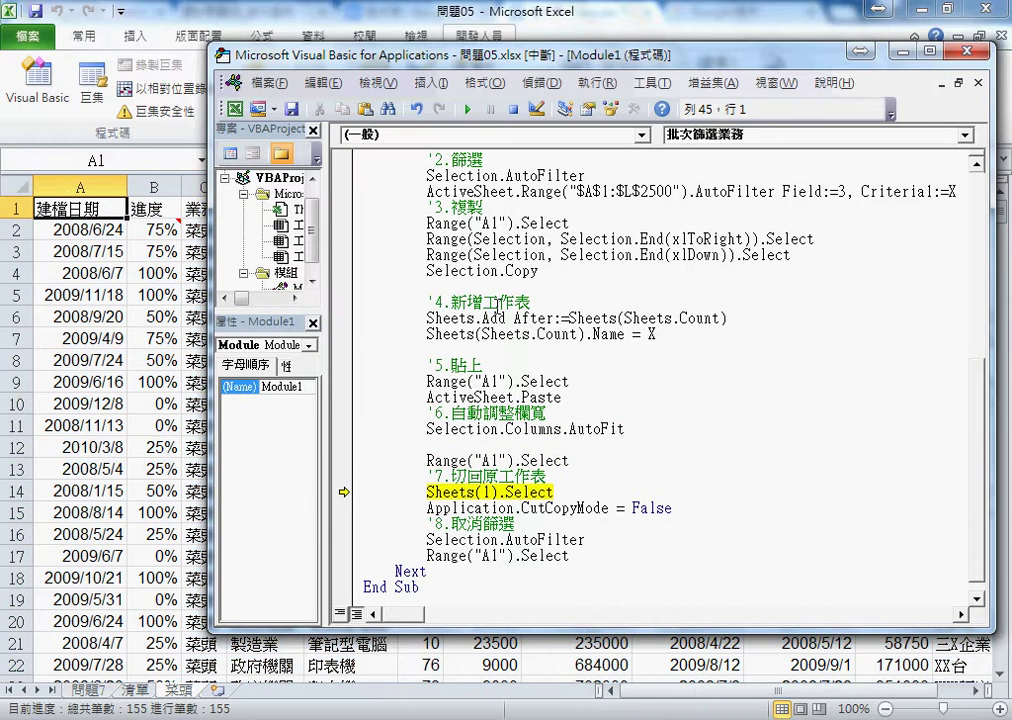
key("F8")
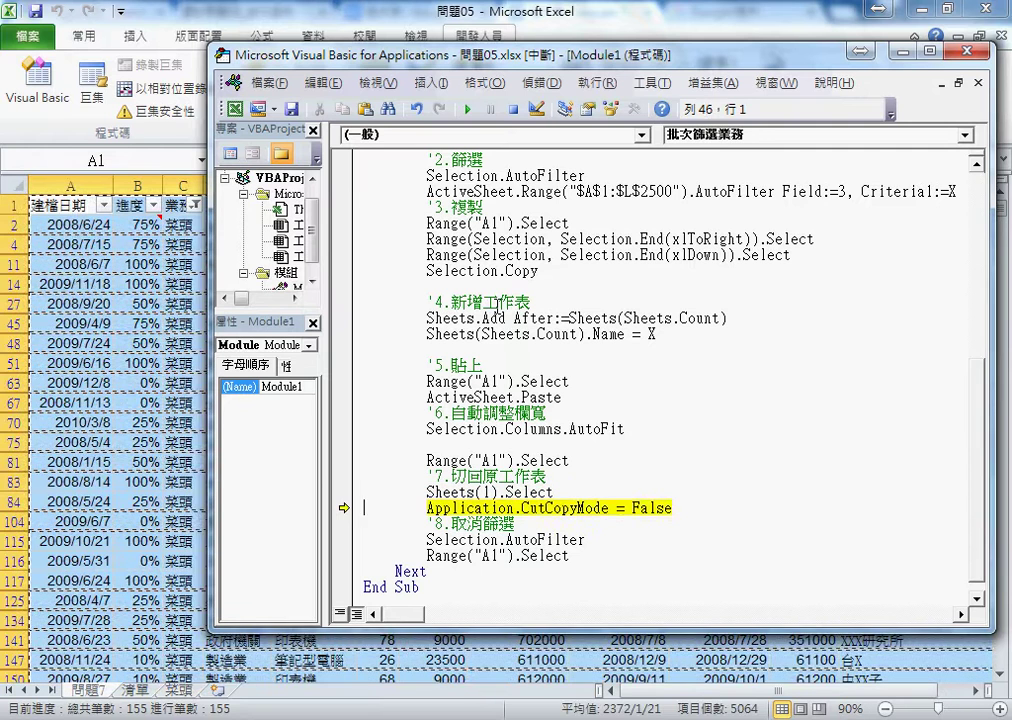
key("F8")
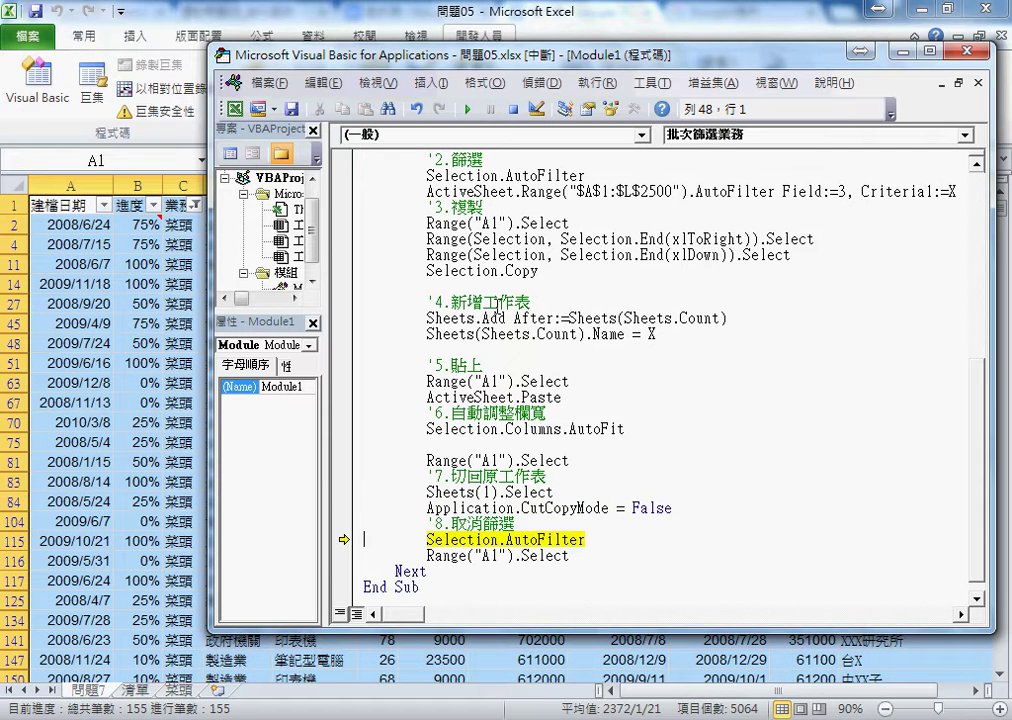
key("F8")
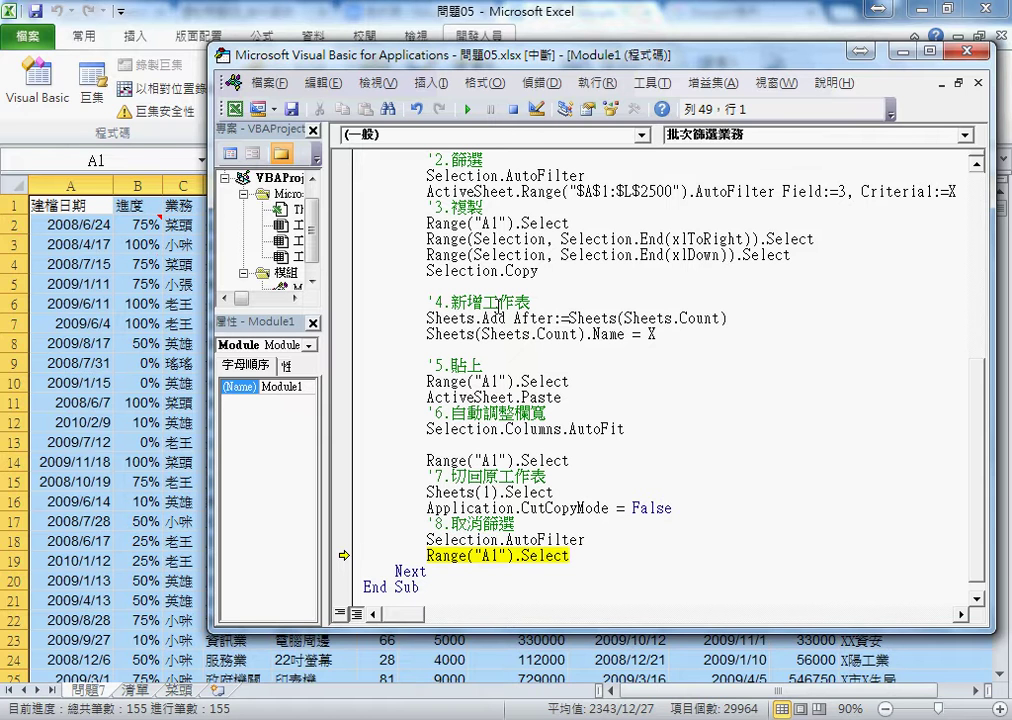
key("F8")
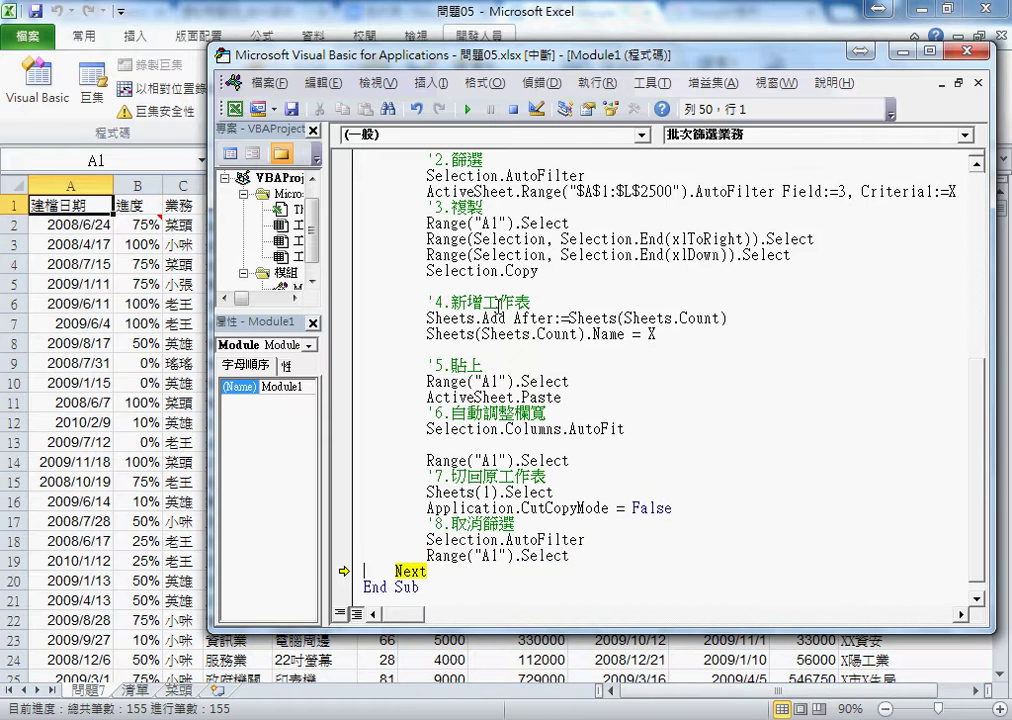
- Step into the next name's iteration, clear the breakpoint, and run the macro to completion
key("F8")
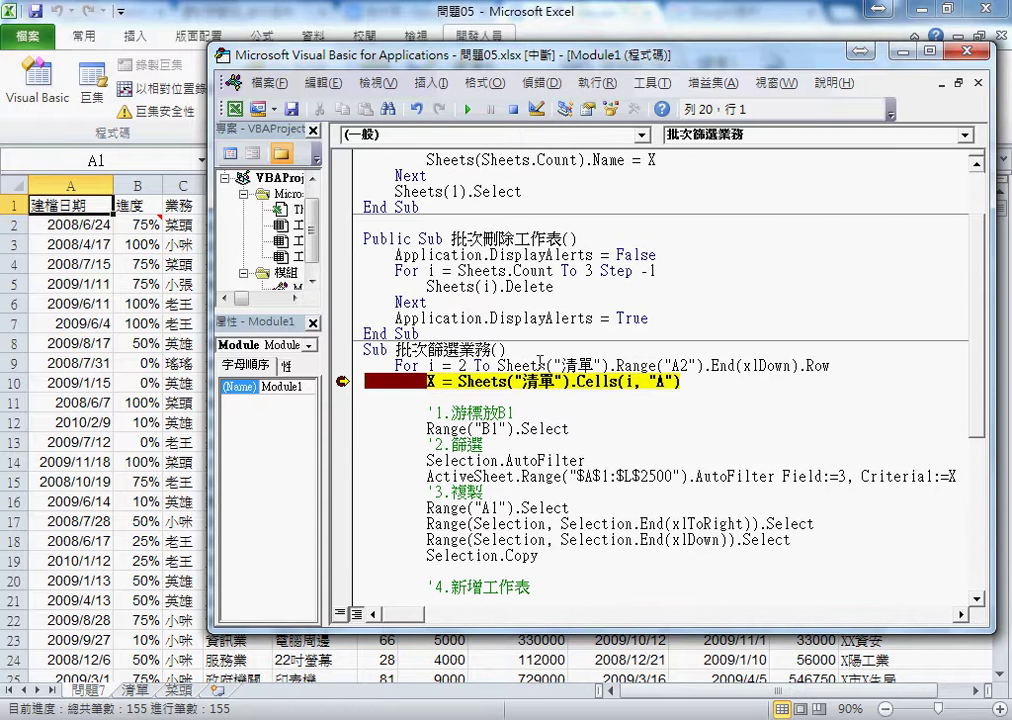
key("F8")
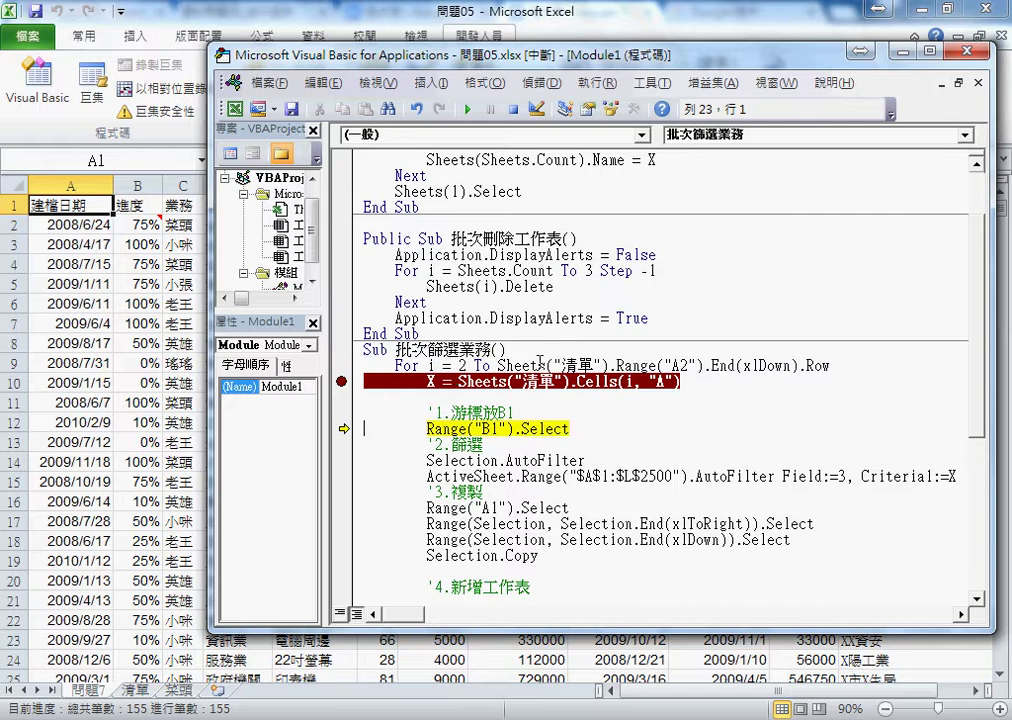
mouse_move(430, 381)
left_click(344, 381)
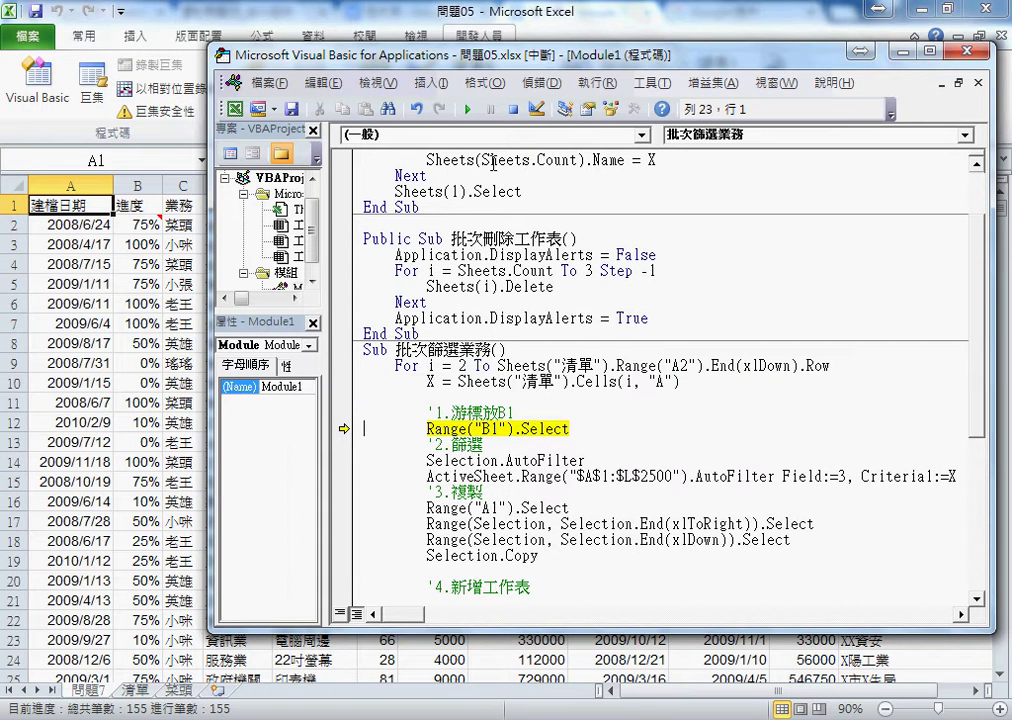
left_click(467, 109)
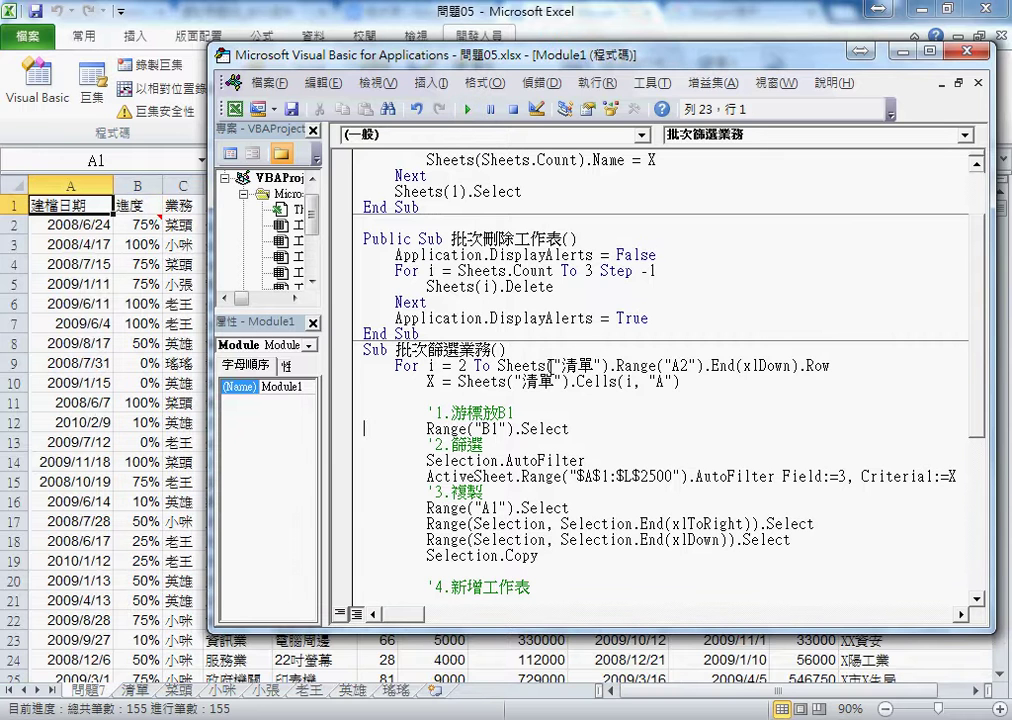
- Add an indented Application.ScreenUpdating = False line right after the Sub declaration
left_click(548, 355)
key("Return")
key("Tab")
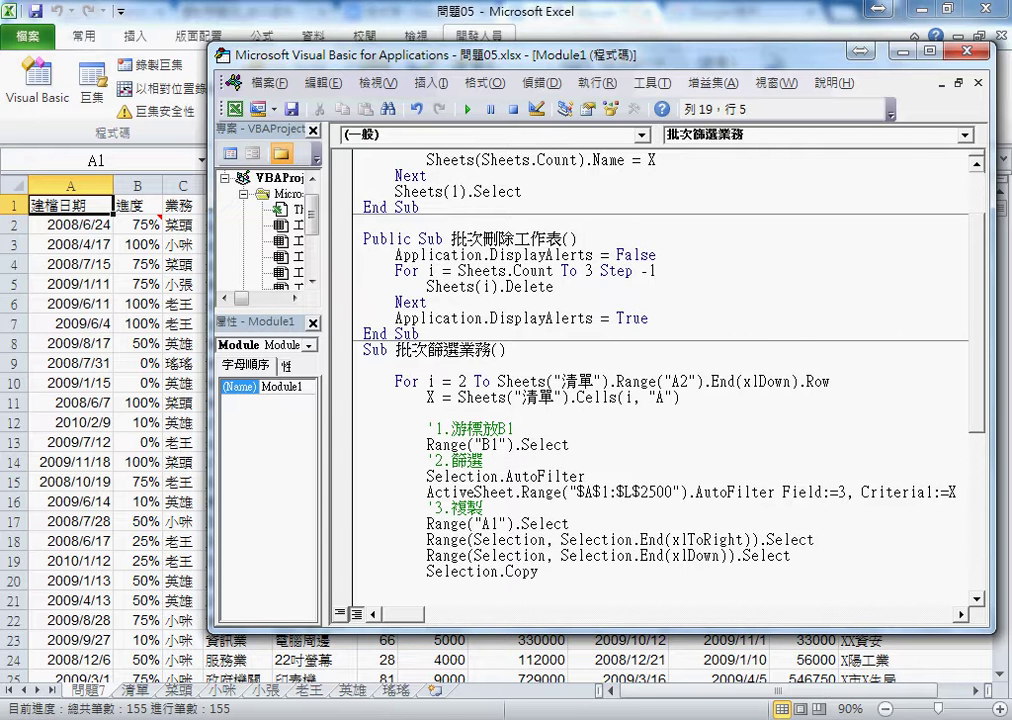
type("ap")
type("plica")
type("tion")
type(".")
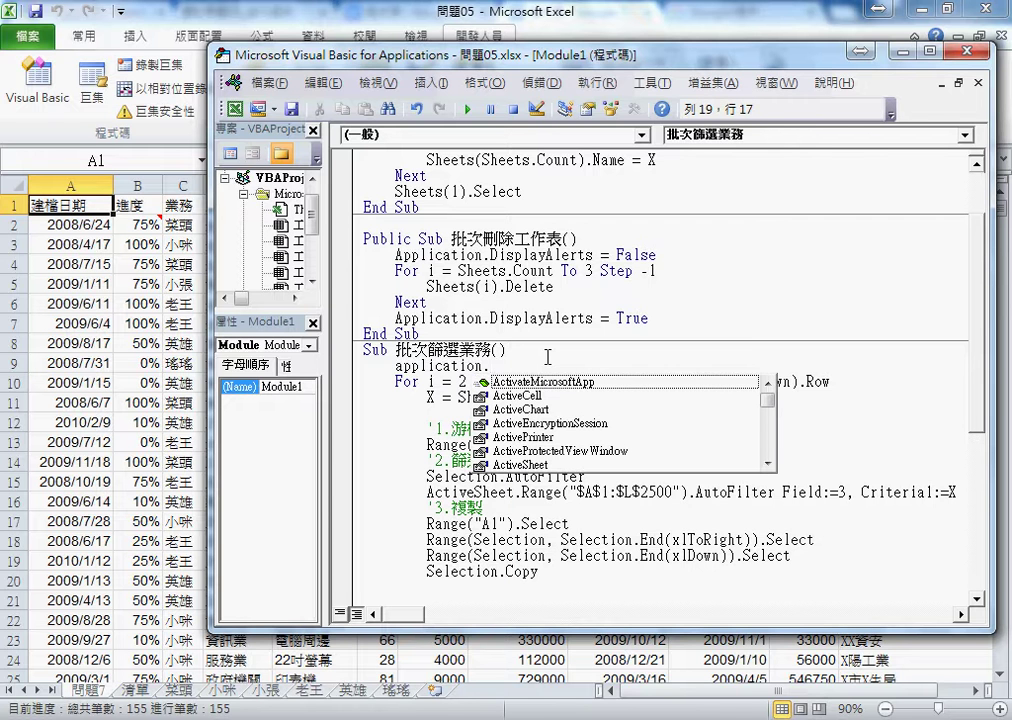
type("sc")
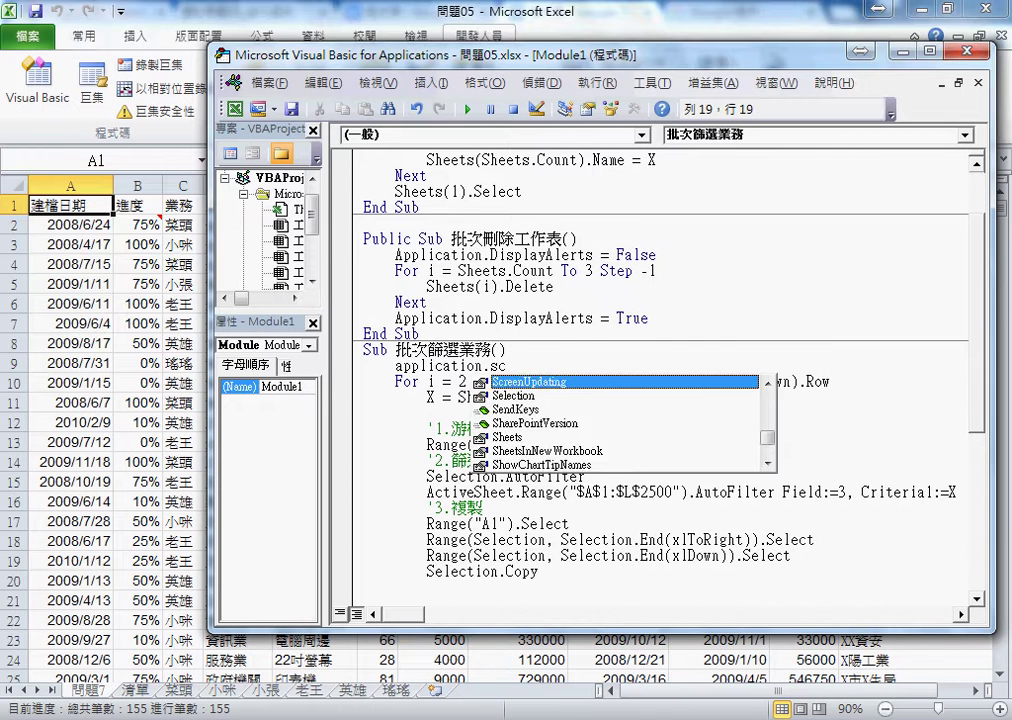
key("space")
type("=")
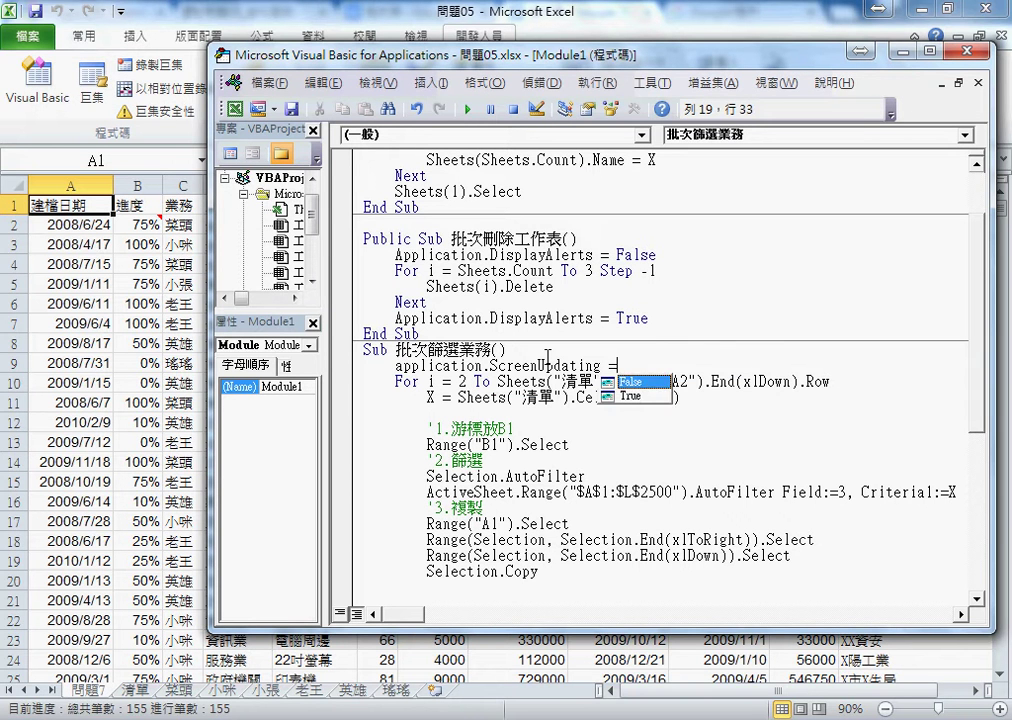
key("space")
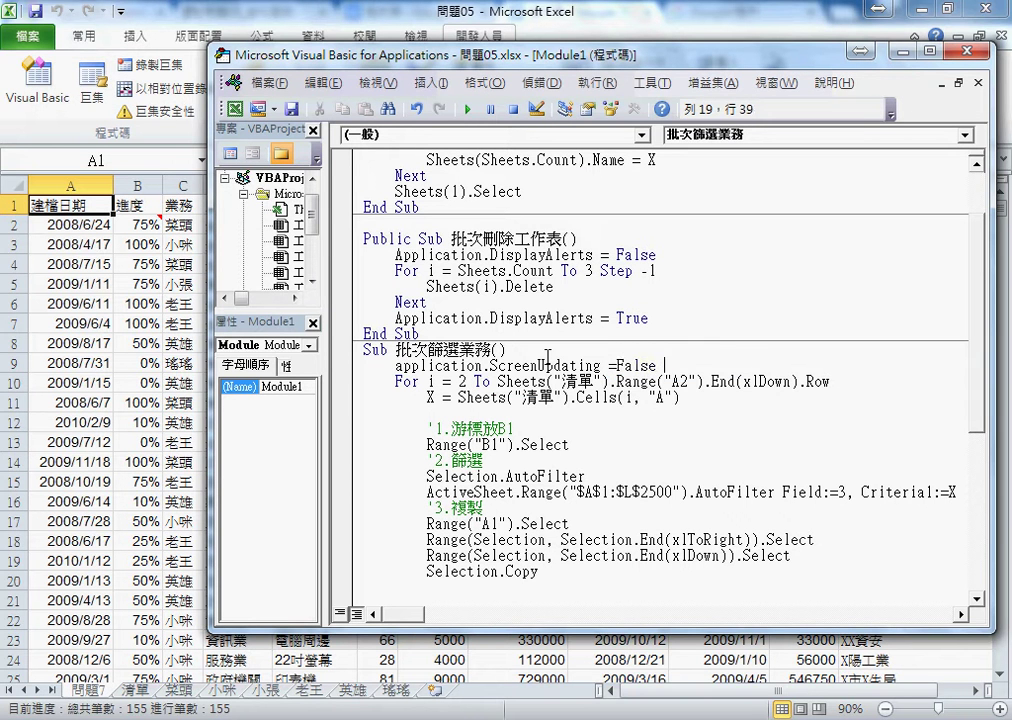
left_click_drag(620, 366, 404, 366)
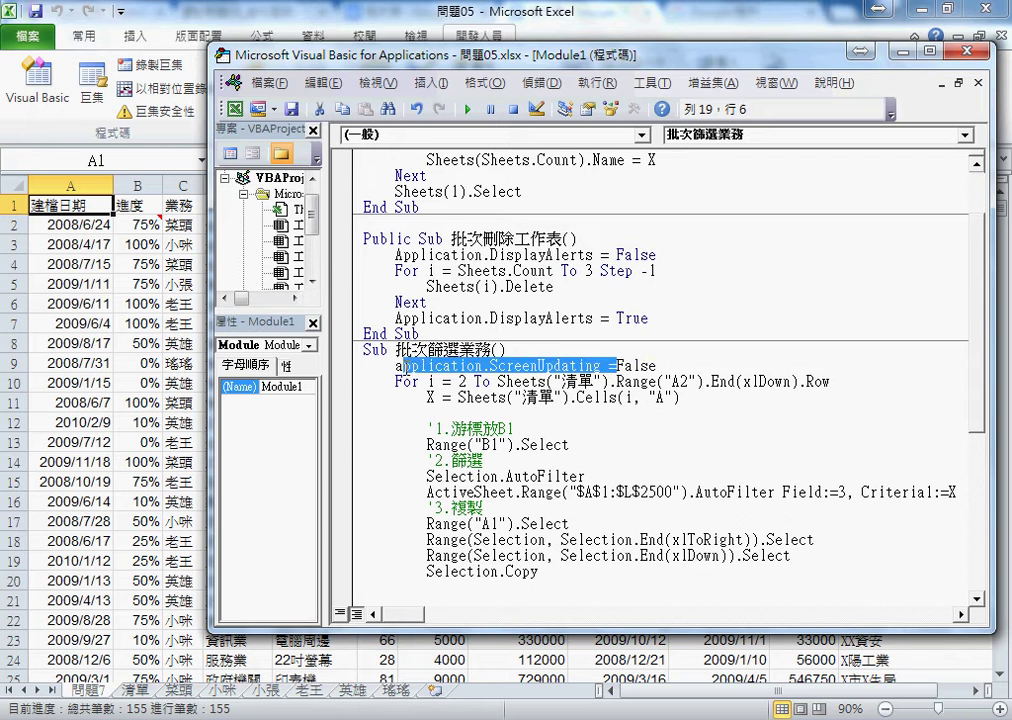
key("shift+Left")
key("ctrl+c")
- Add Application.ScreenUpdating = True on a new line after the loop's Next
scroll(500, 480, "down", 5)
scroll(437, 570, "down", 2)
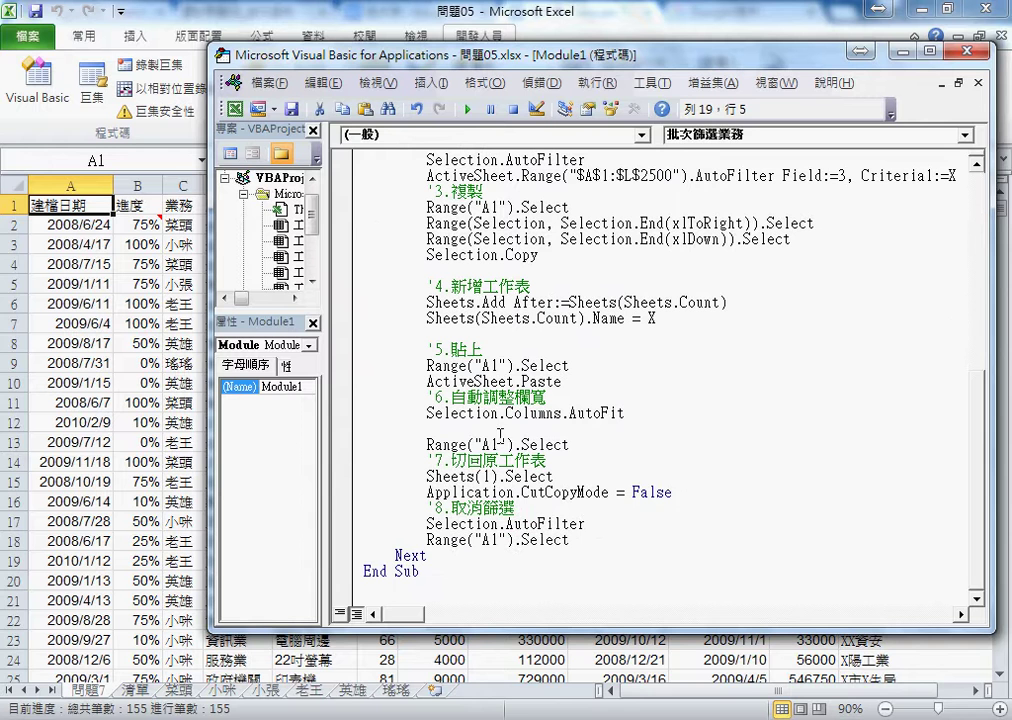
left_click(446, 556)
key("Return")
key("ctrl+v")
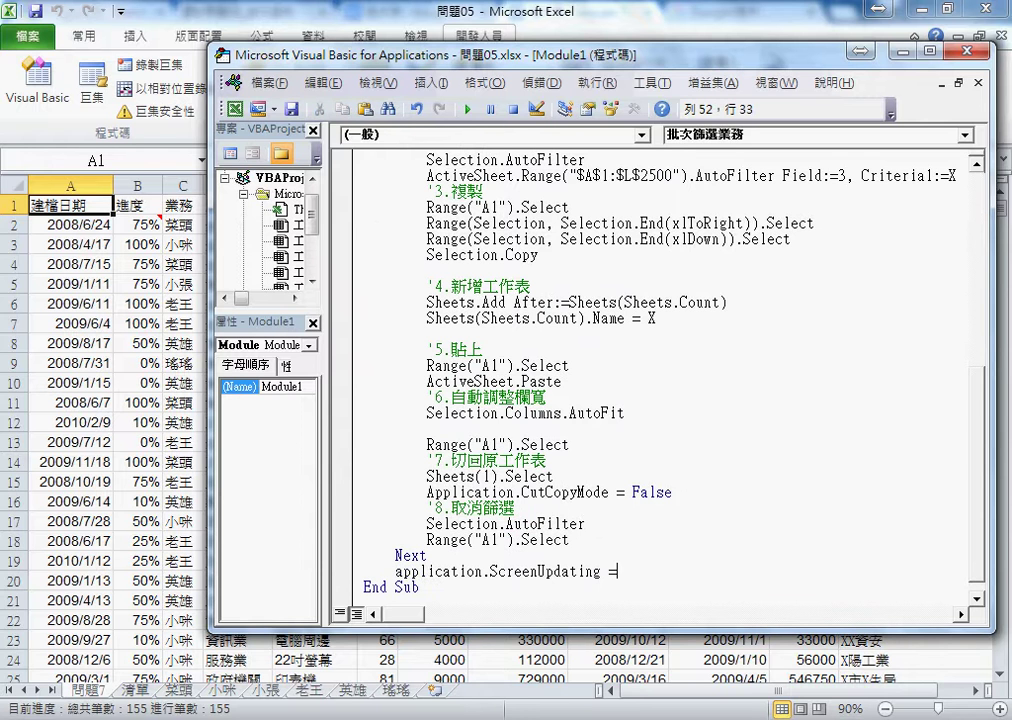
type("=")
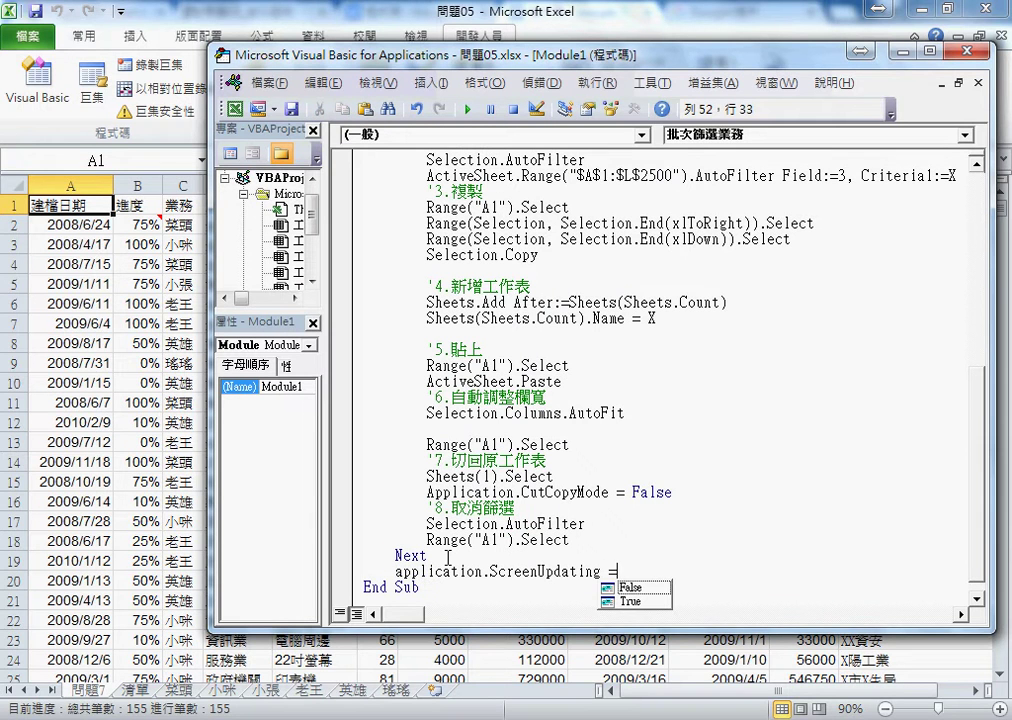
type("True")
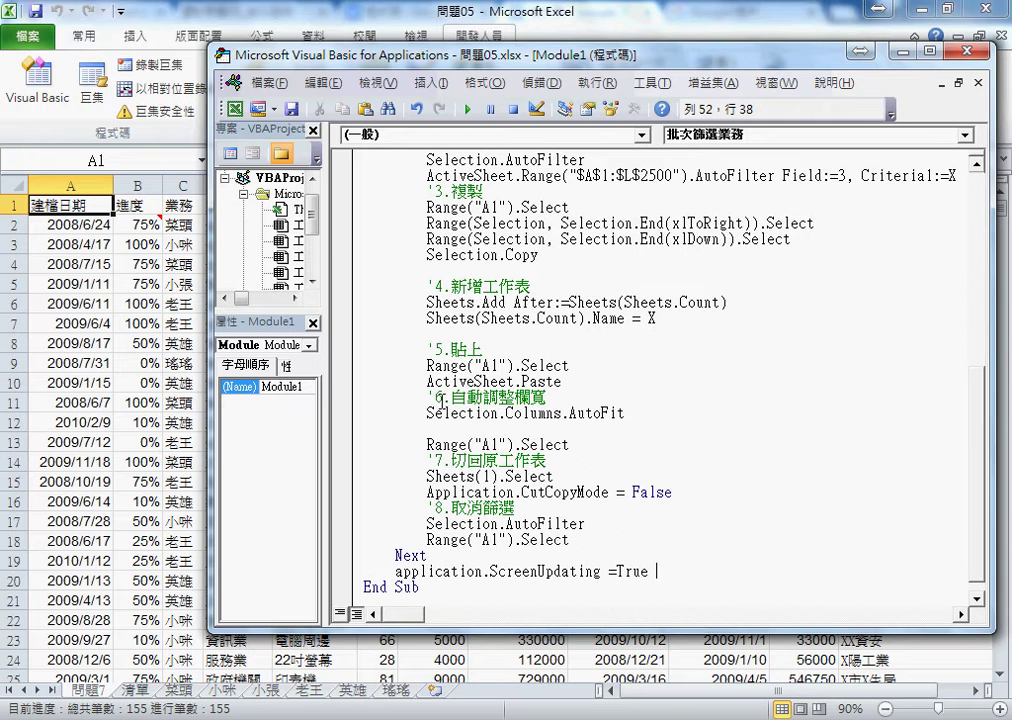
left_click(437, 400)
scroll(513, 305, "up", 2)
scroll(513, 305, "up", 3)
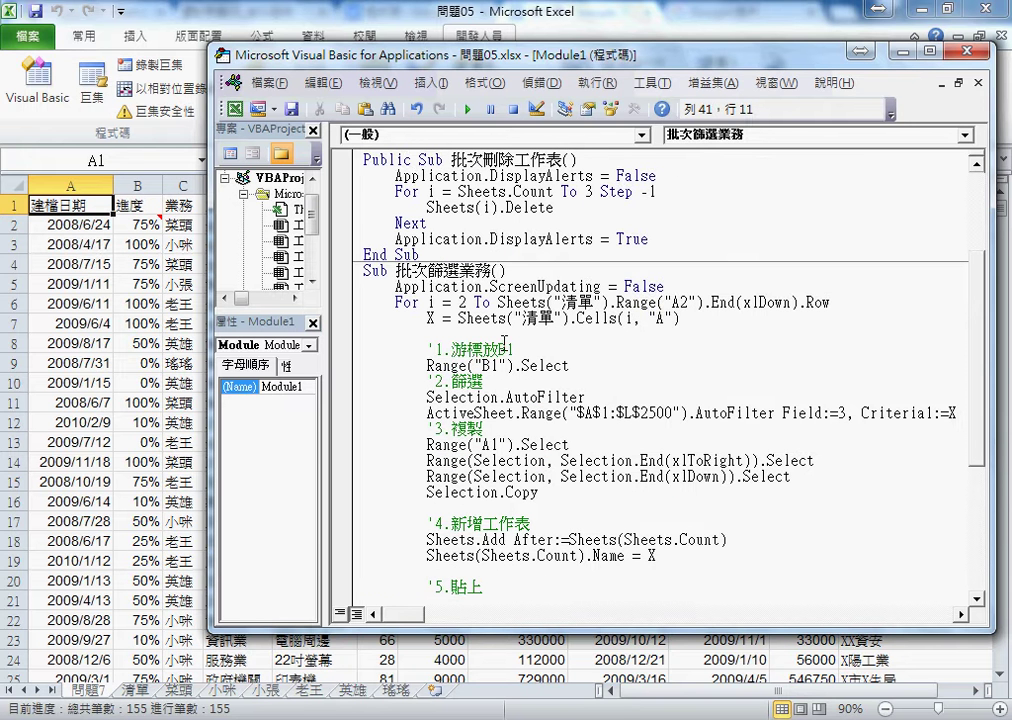
- Insert 'Call 批次刪除工作表' below ScreenUpdating = False and put a breakpoint on that line
left_click(610, 286)
key("Return")
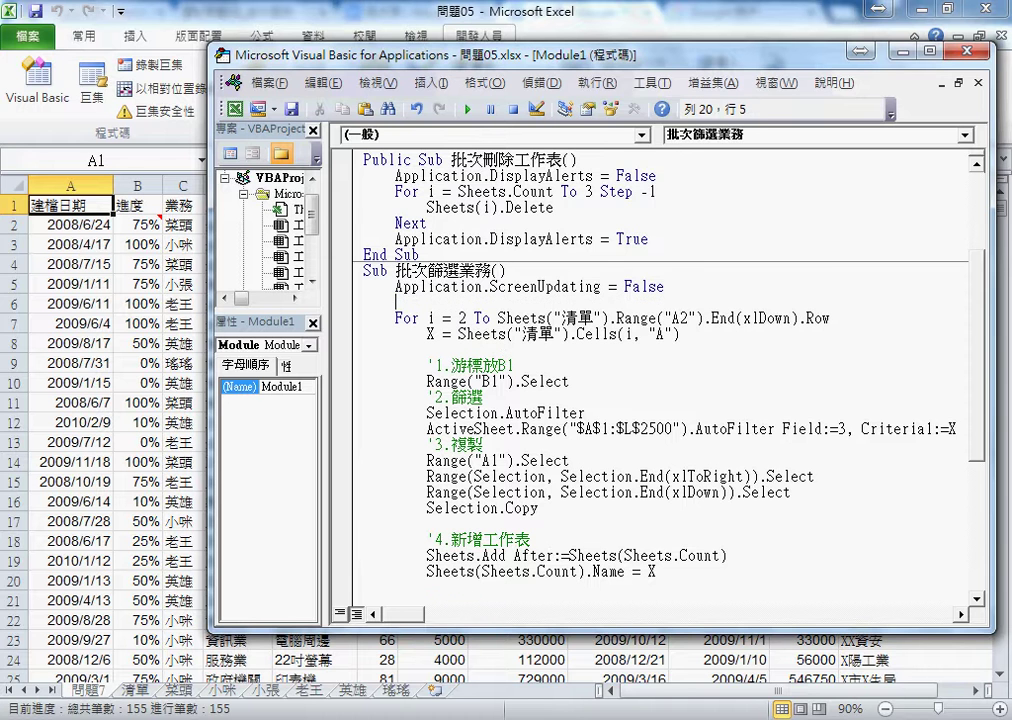
scroll(650, 380, "up", 2)
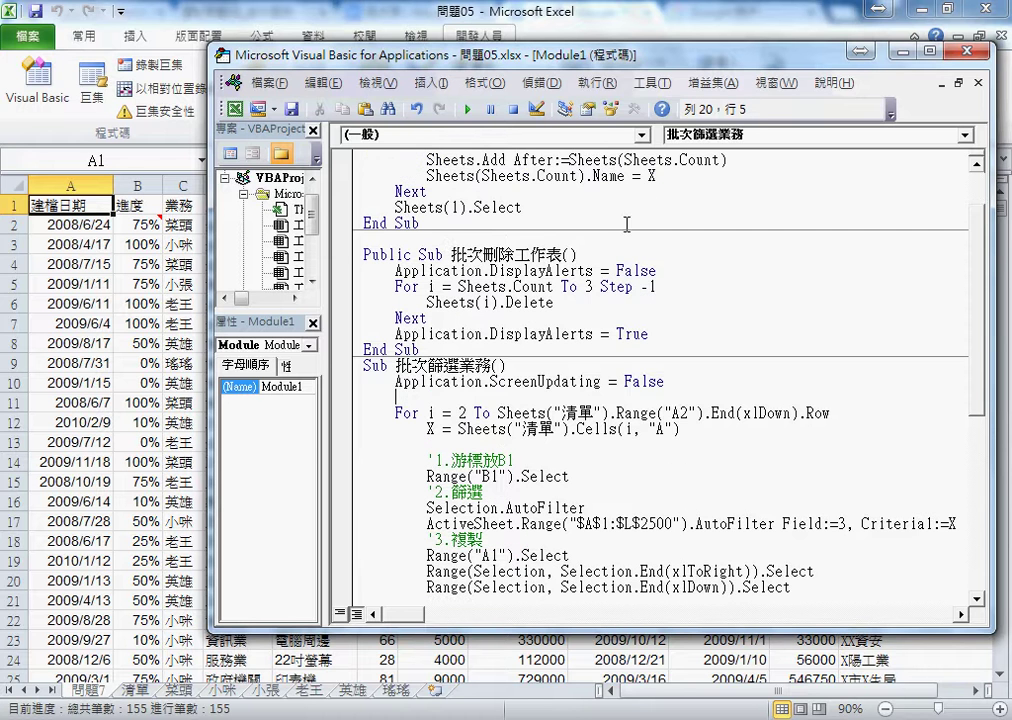
left_click_drag(451, 255, 563, 256)
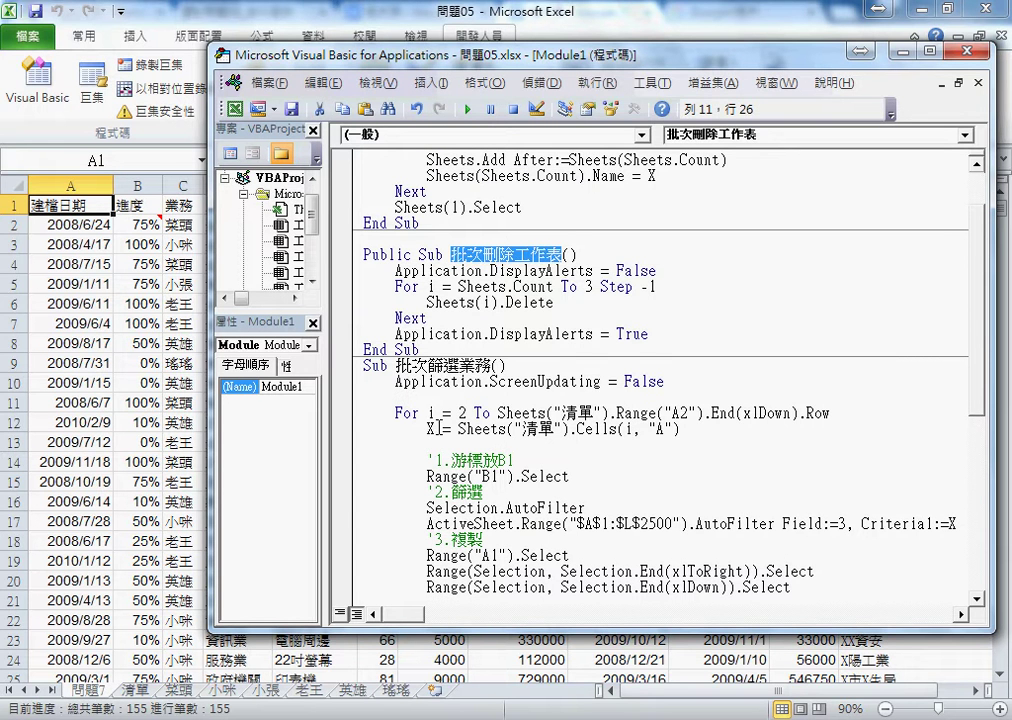
left_click(437, 397)
type("ca")
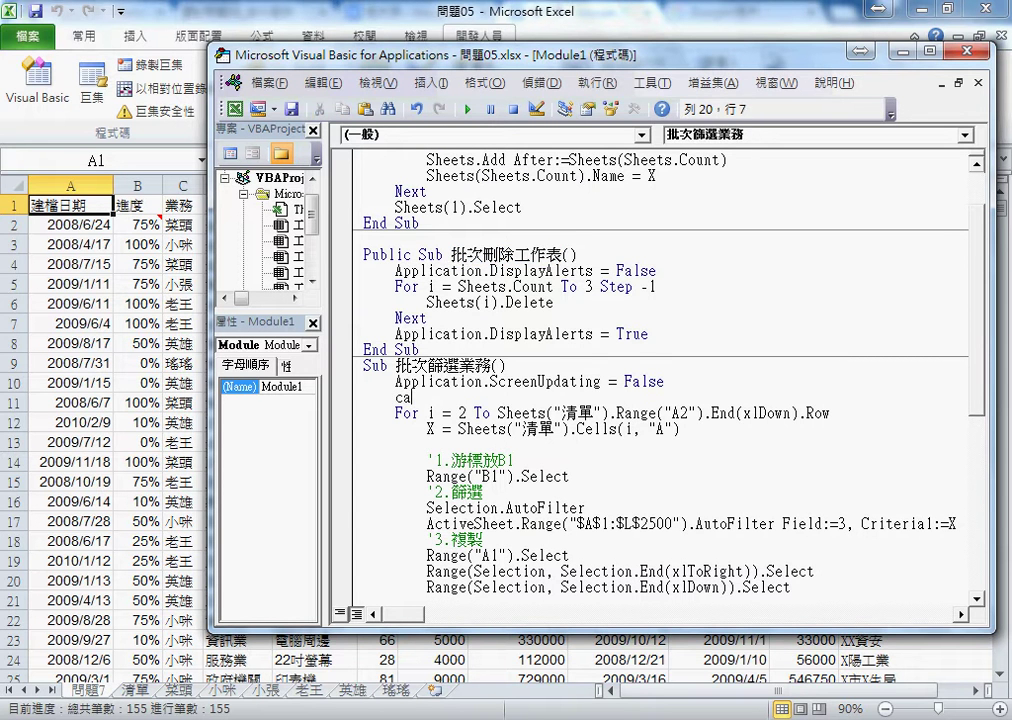
type("ll")
type("批次刪除工作表")
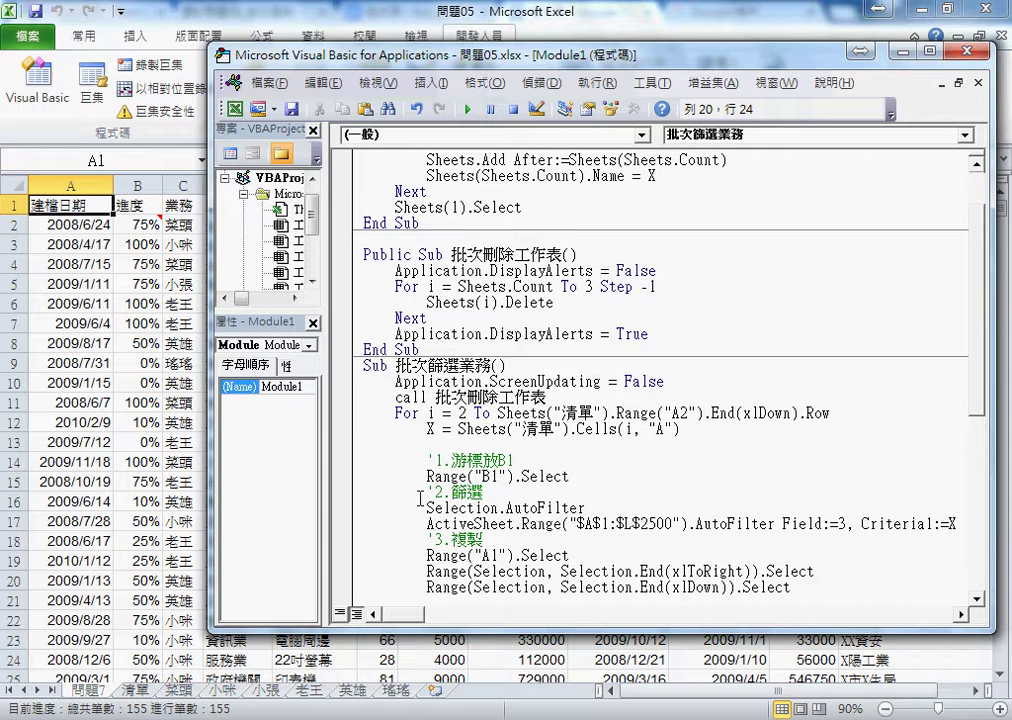
left_click(442, 507)
left_click_drag(566, 397, 395, 397)
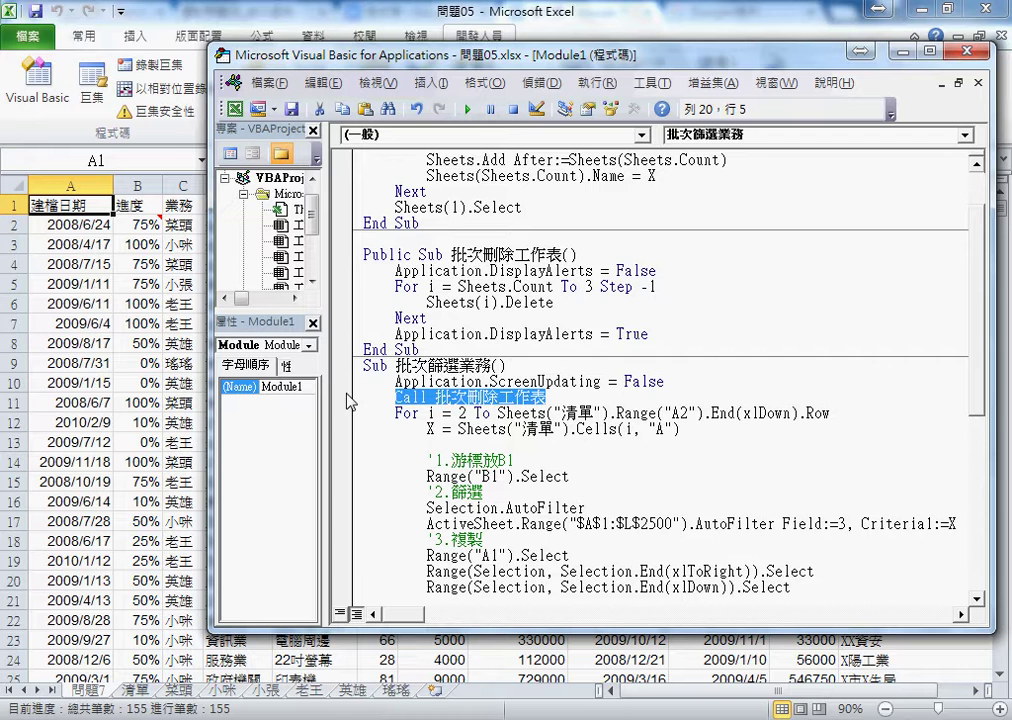
left_click(343, 398)
- Run 批次篩選業務 to the breakpoint and step with F8 through the old-sheet deletion
left_click(467, 108)
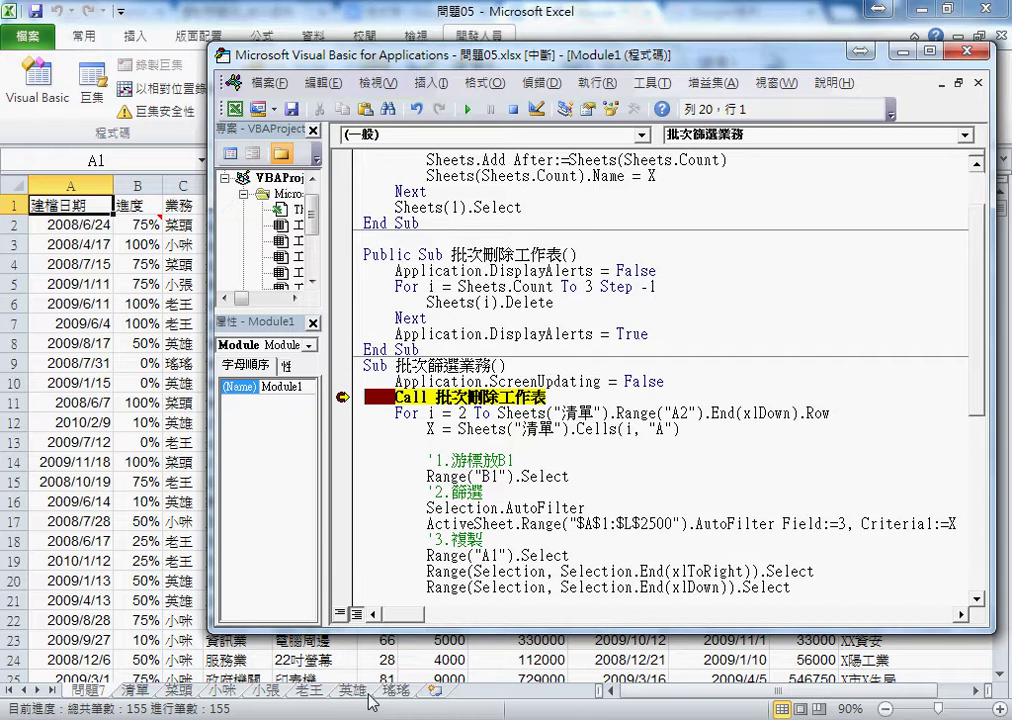
key("F8")
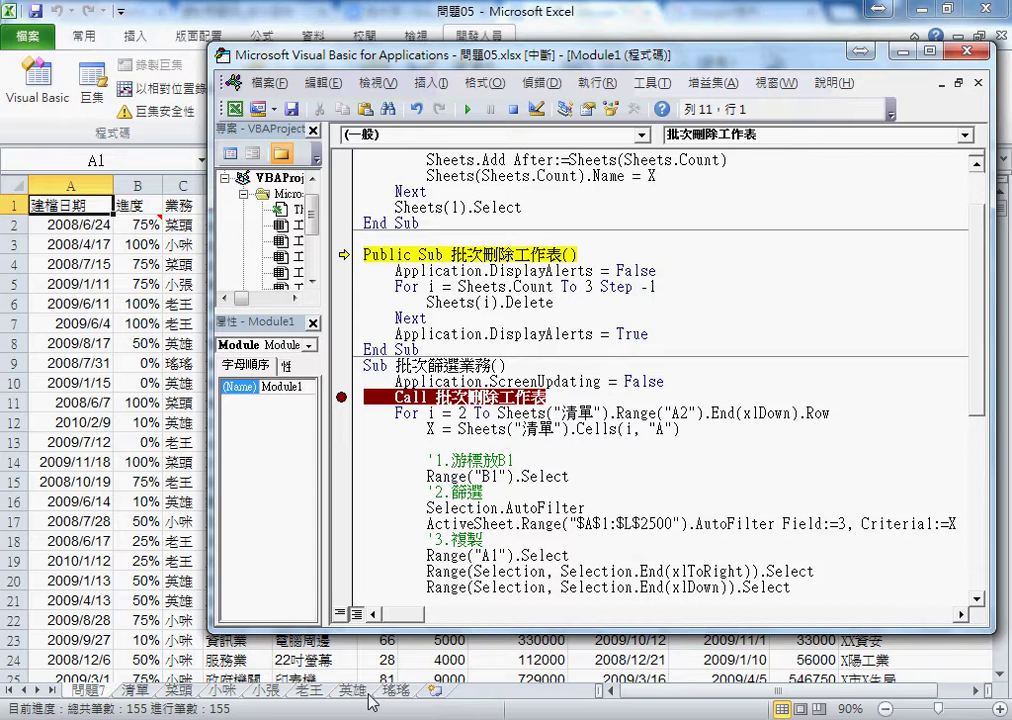
key("F8")
key("F8")
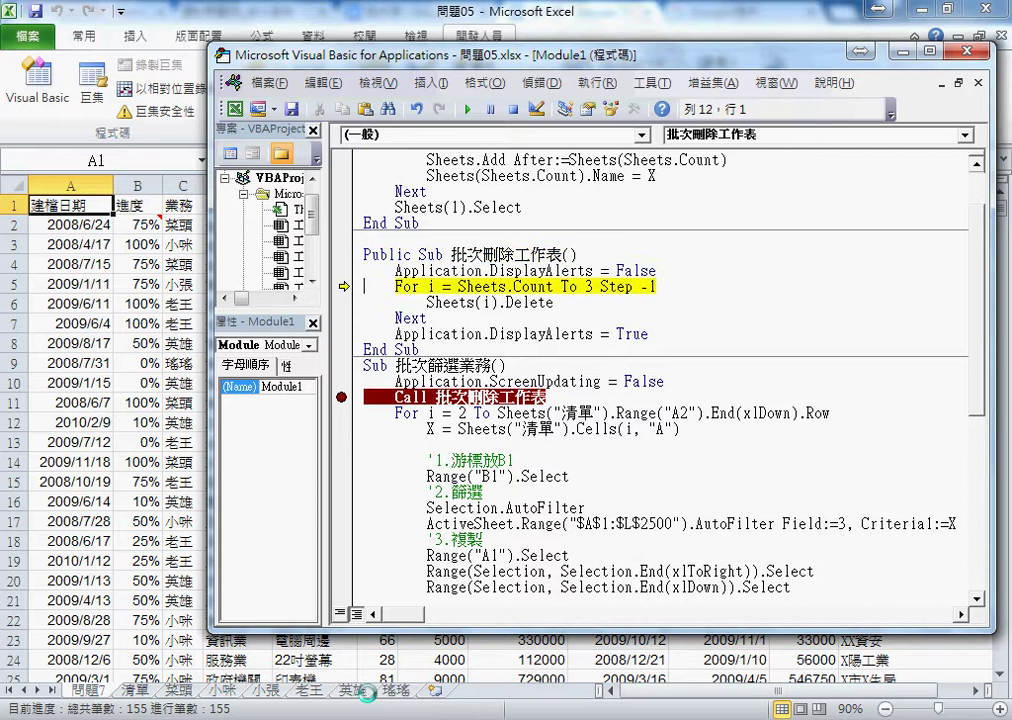
key("F8")
key("F8")
key("F8")
key("F8")
key("F8")
key("F8")
key("F8")
key("F8")
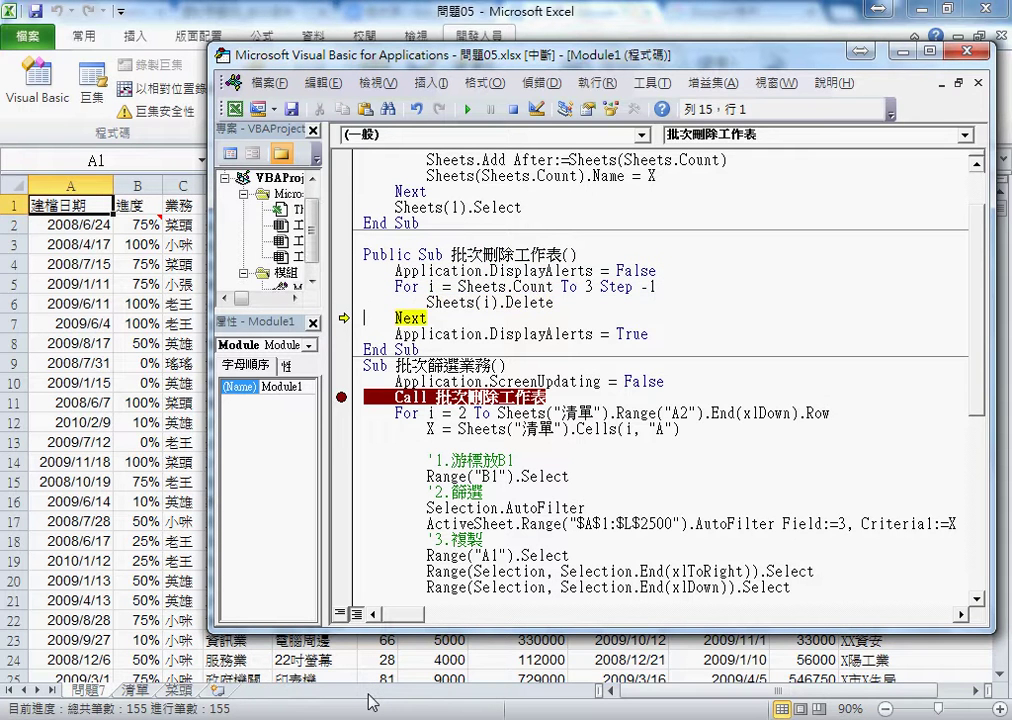
key("F8")
key("F8")
key("F8")
key("F8")
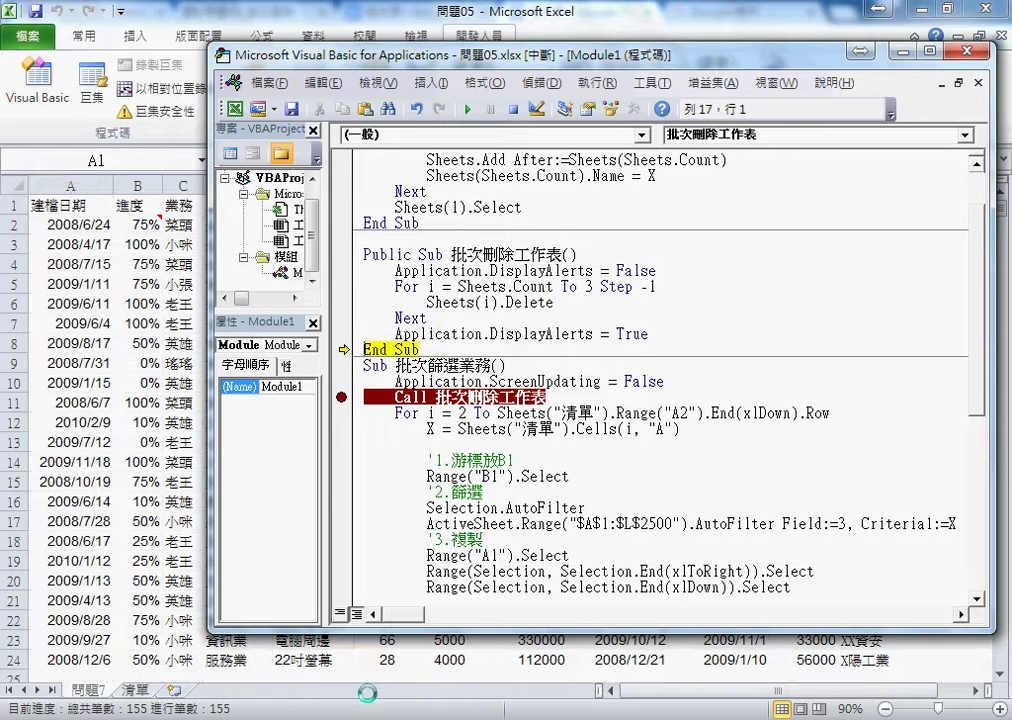
key("F8")
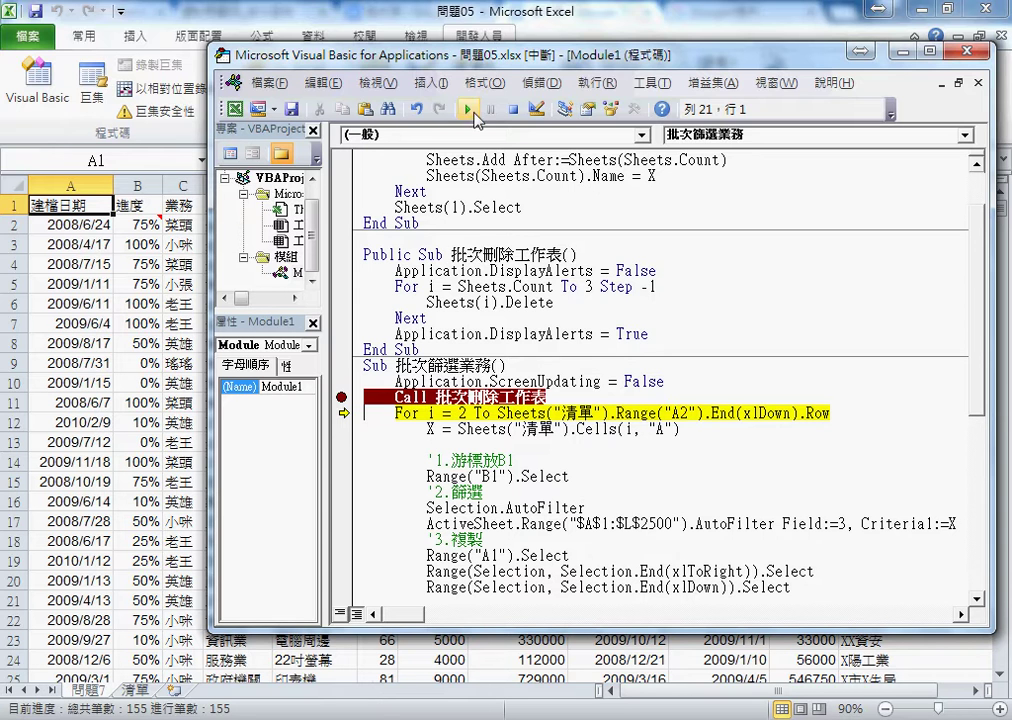
- Clear the breakpoint, let the macro finish, and select the ScreenUpdating = True line
left_click(341, 397)
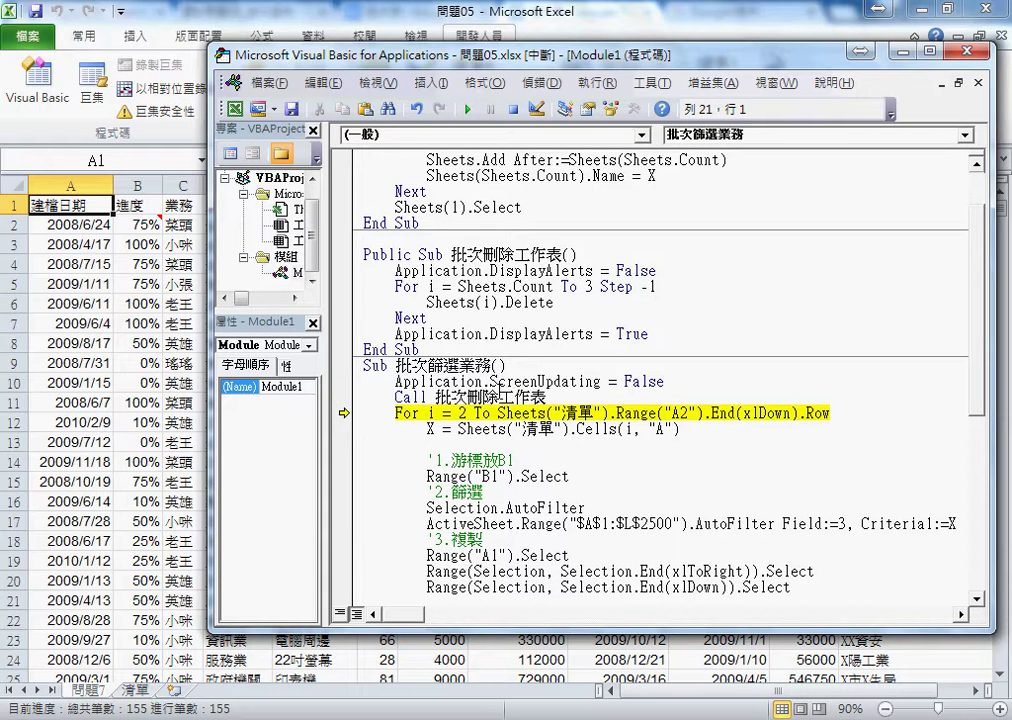
left_click(469, 109)
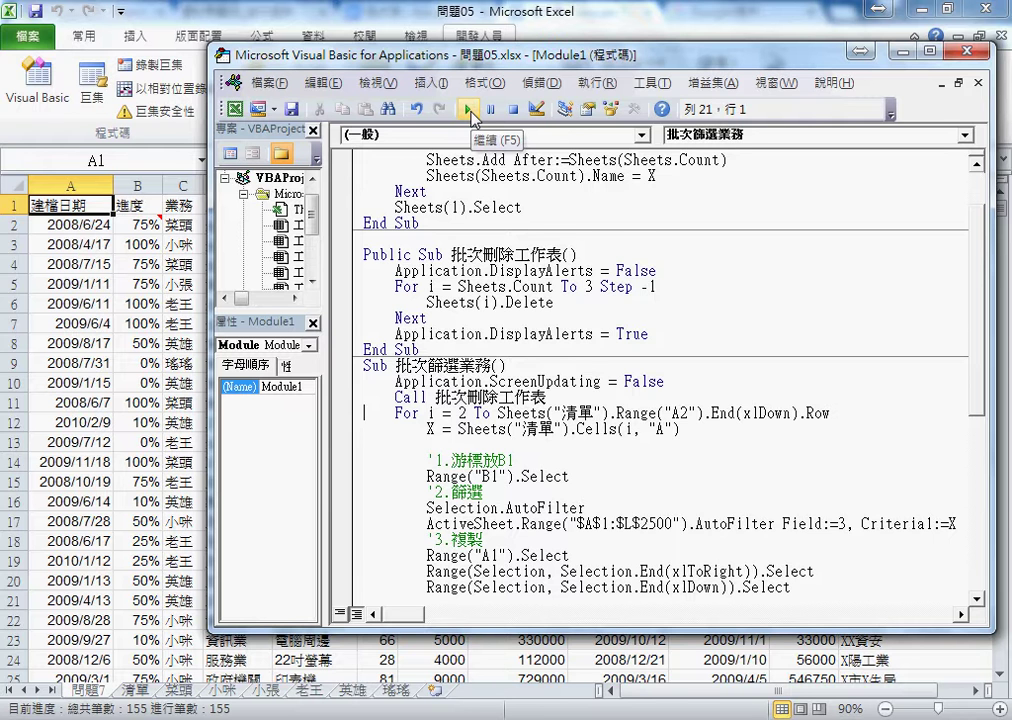
scroll(474, 338, "down", 2)
scroll(474, 338, "down", 3)
scroll(474, 338, "down", 3)
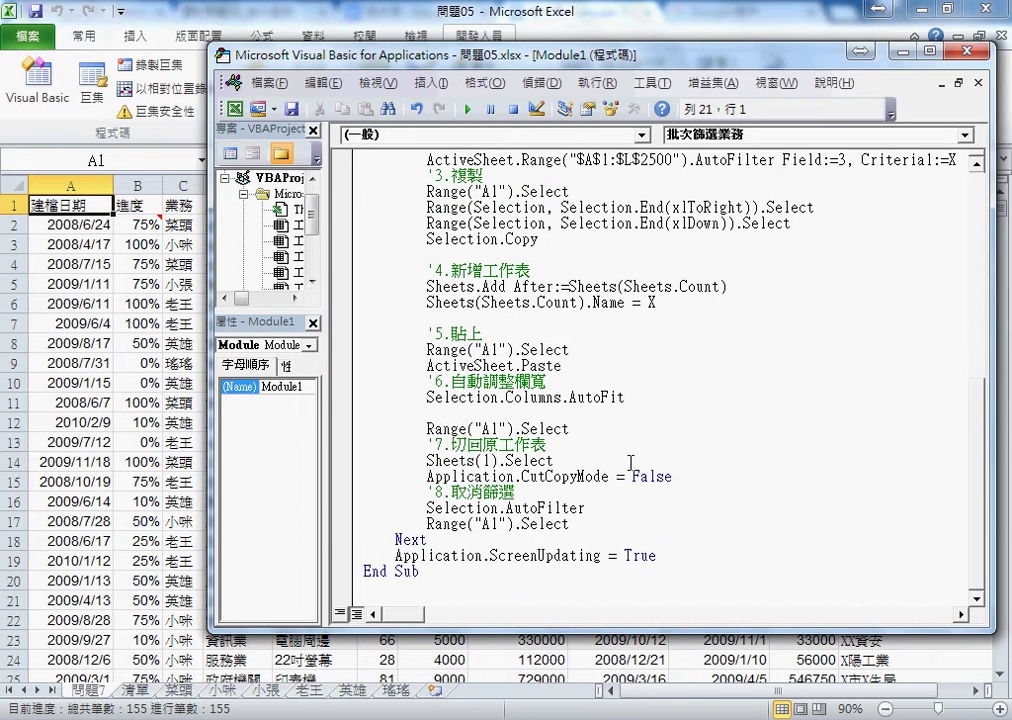
left_click_drag(656, 555, 396, 556)
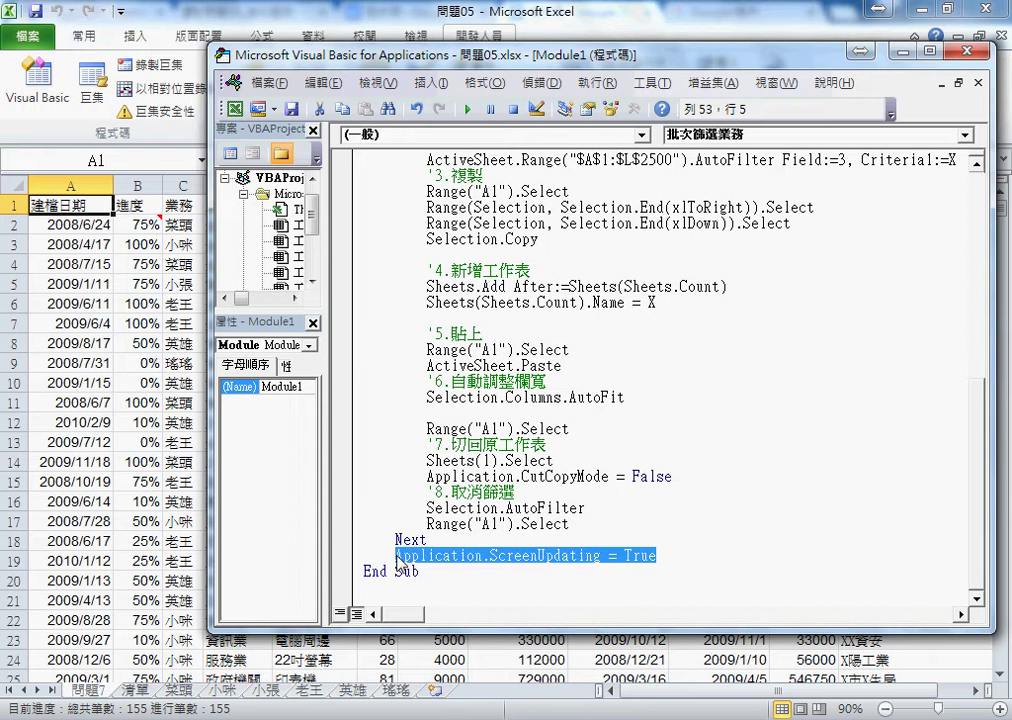
- Check each regenerated salesperson sheet from 菜頭 through 瑤瑤
left_click(194, 690)
left_click(224, 690)
left_click(266, 690)
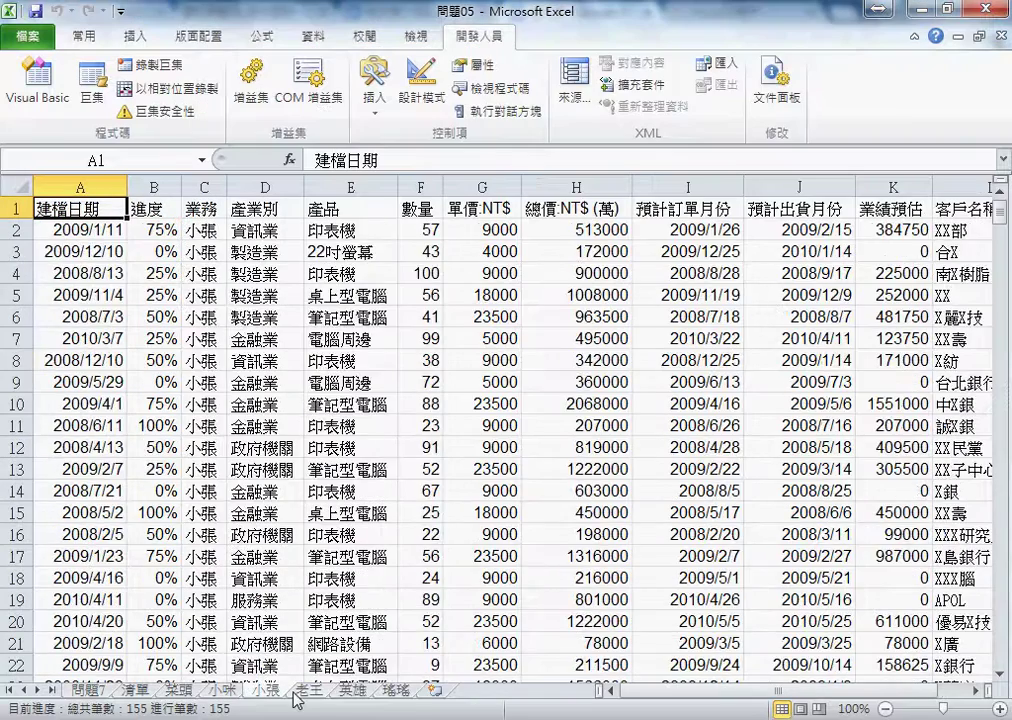
left_click(309, 690)
left_click(352, 690)
left_click(398, 690)
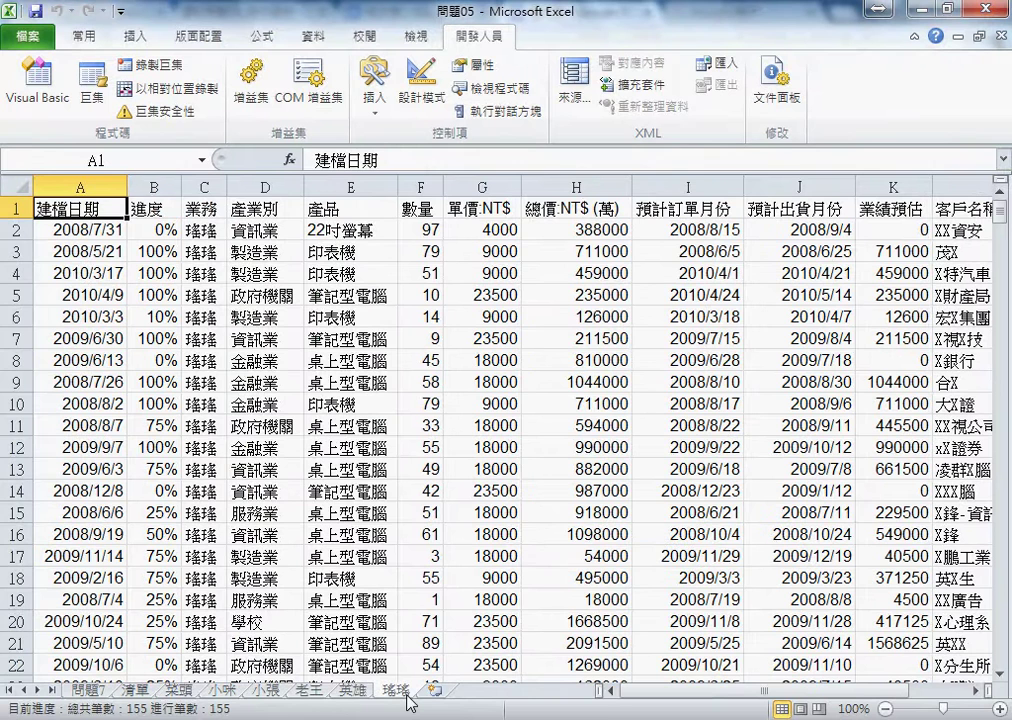
- Review the 清單 sheet's salesperson names in A2:A7 and industries in column B
left_click(132, 690)
left_click_drag(58, 231, 60, 341)
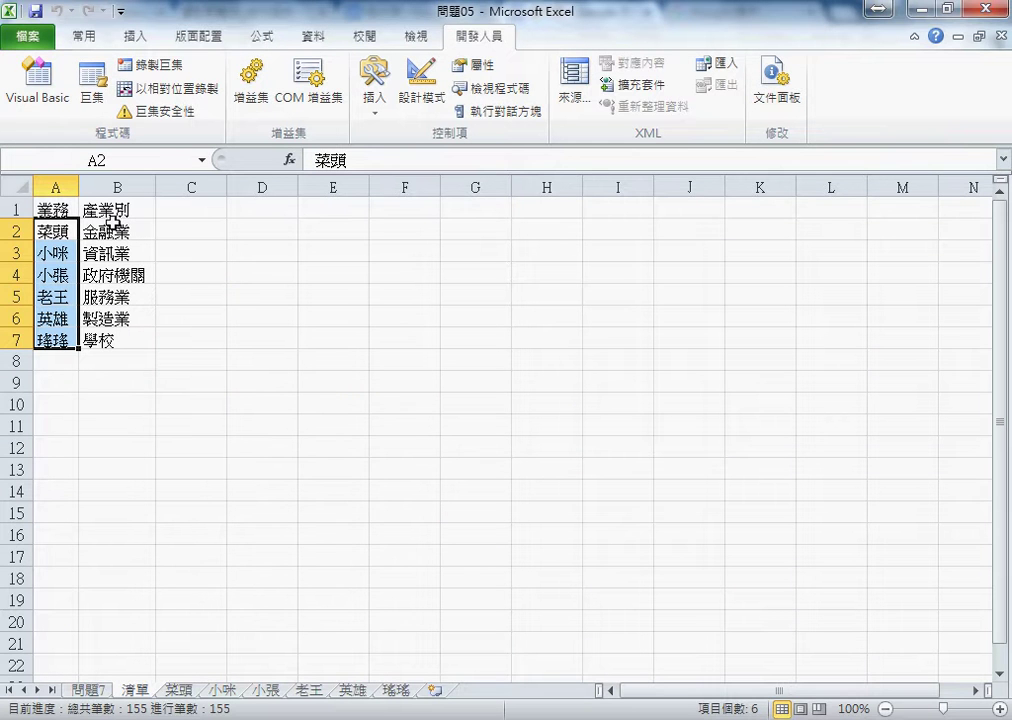
left_click_drag(112, 232, 115, 341)
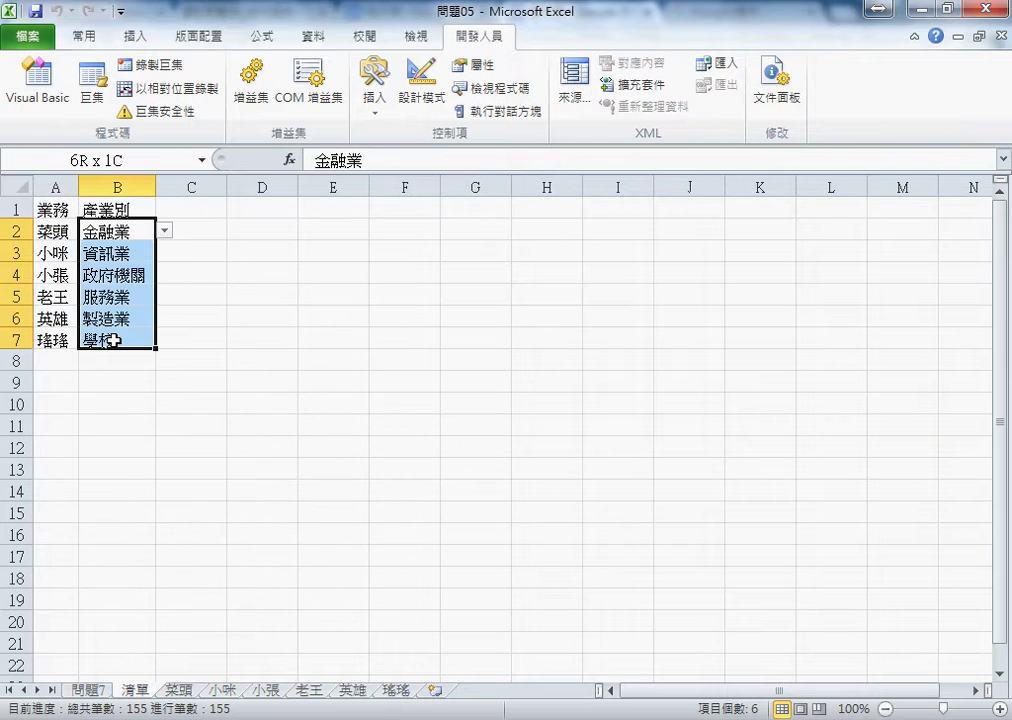
key("ctrl+Page_Up")
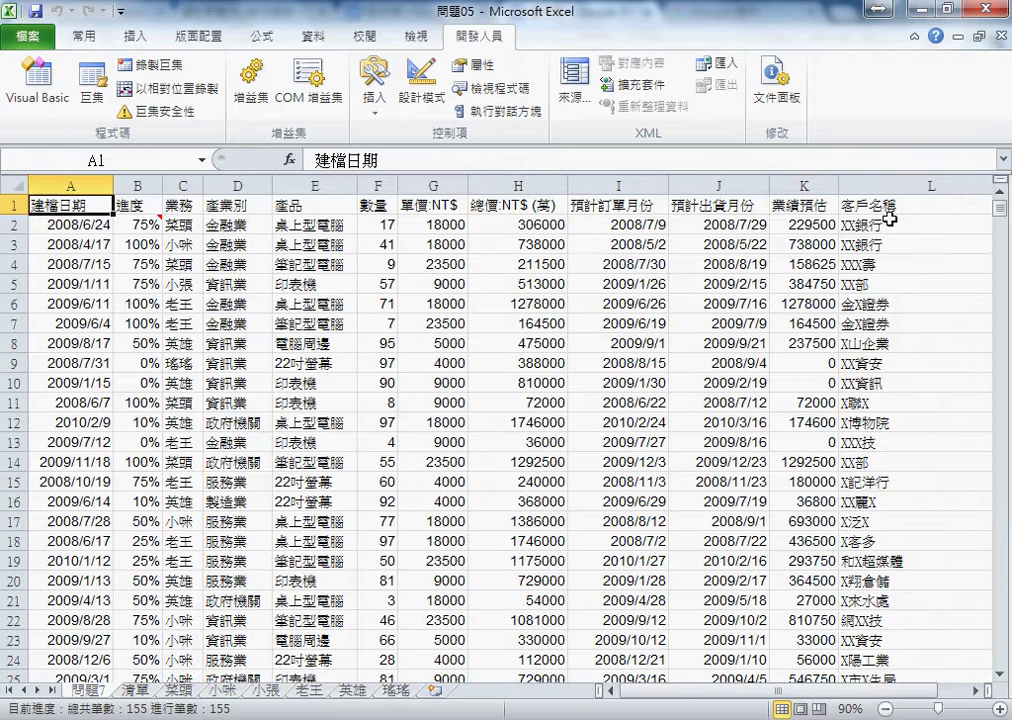
left_click(133, 675)
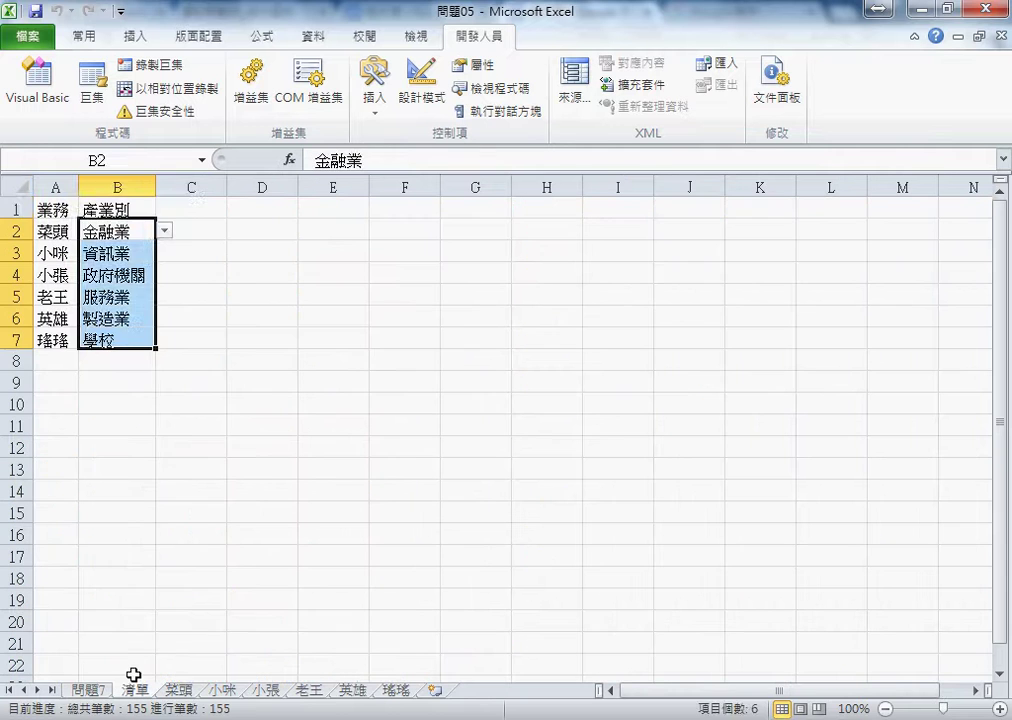
left_click_drag(178, 208, 187, 343)
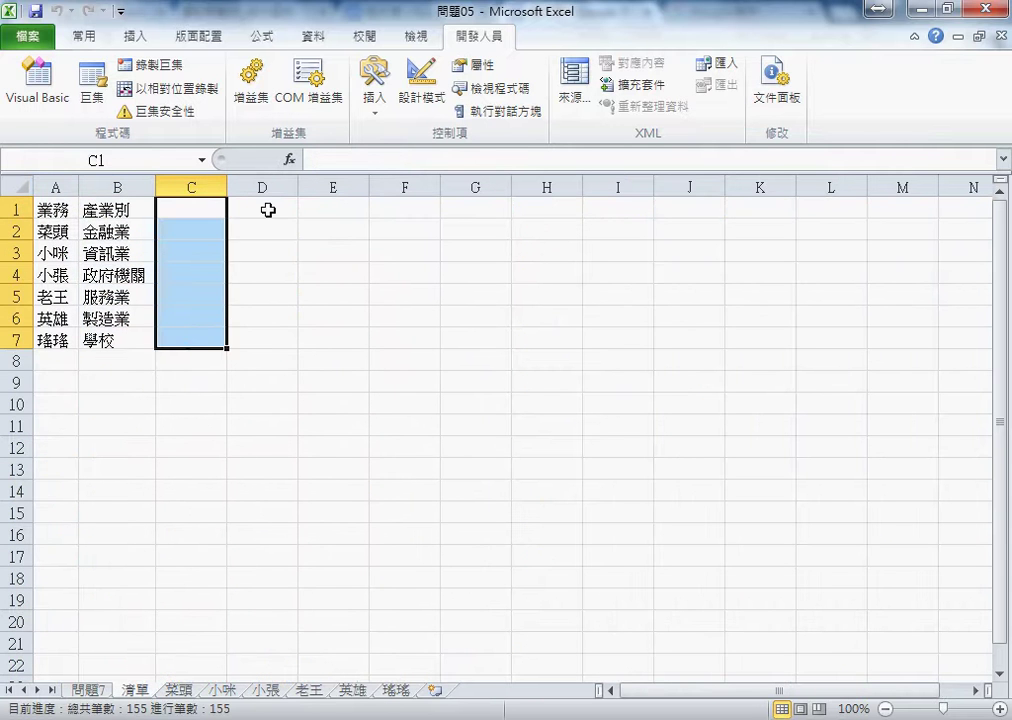
left_click_drag(268, 210, 265, 363)
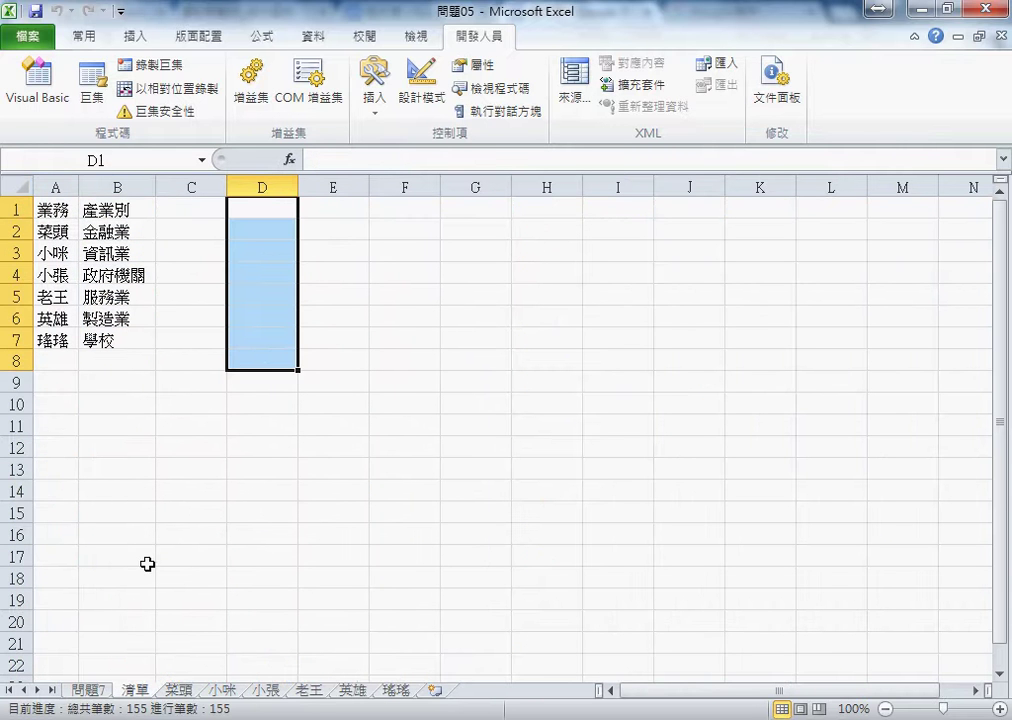